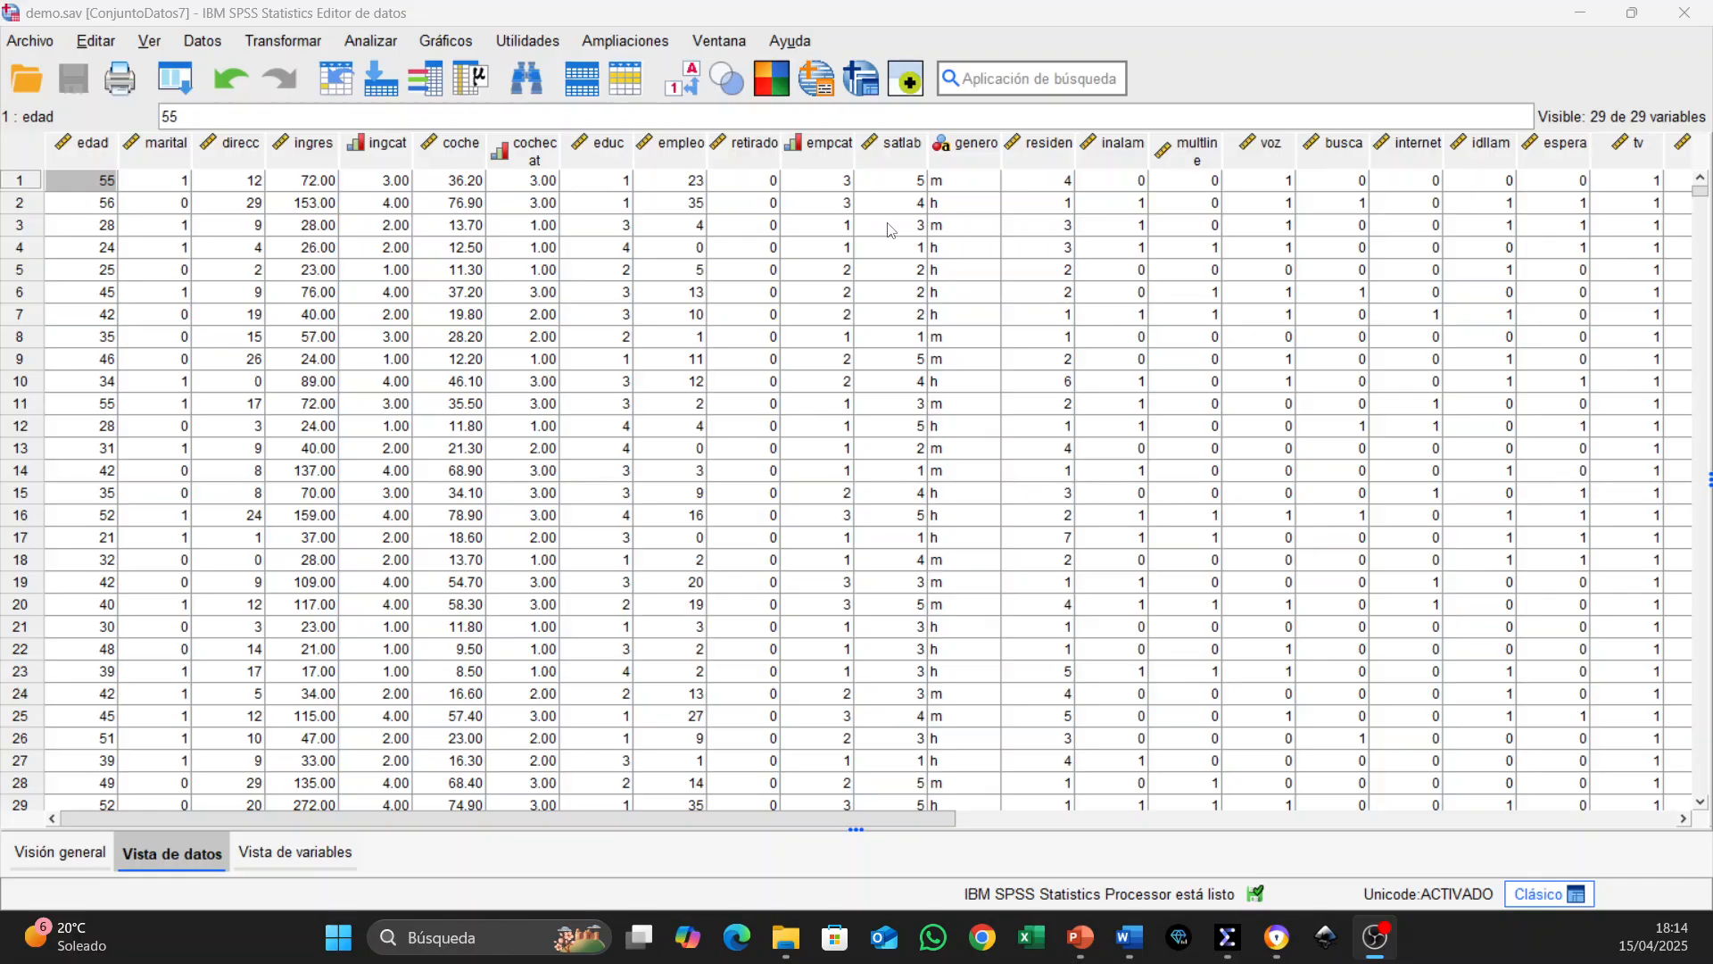
- Examine the label, type and measurement level of the dataset's variables, including educ, empleo, empcat and genero, in the column headers
{"action": "left_click", "coordinate": [727, 12]}
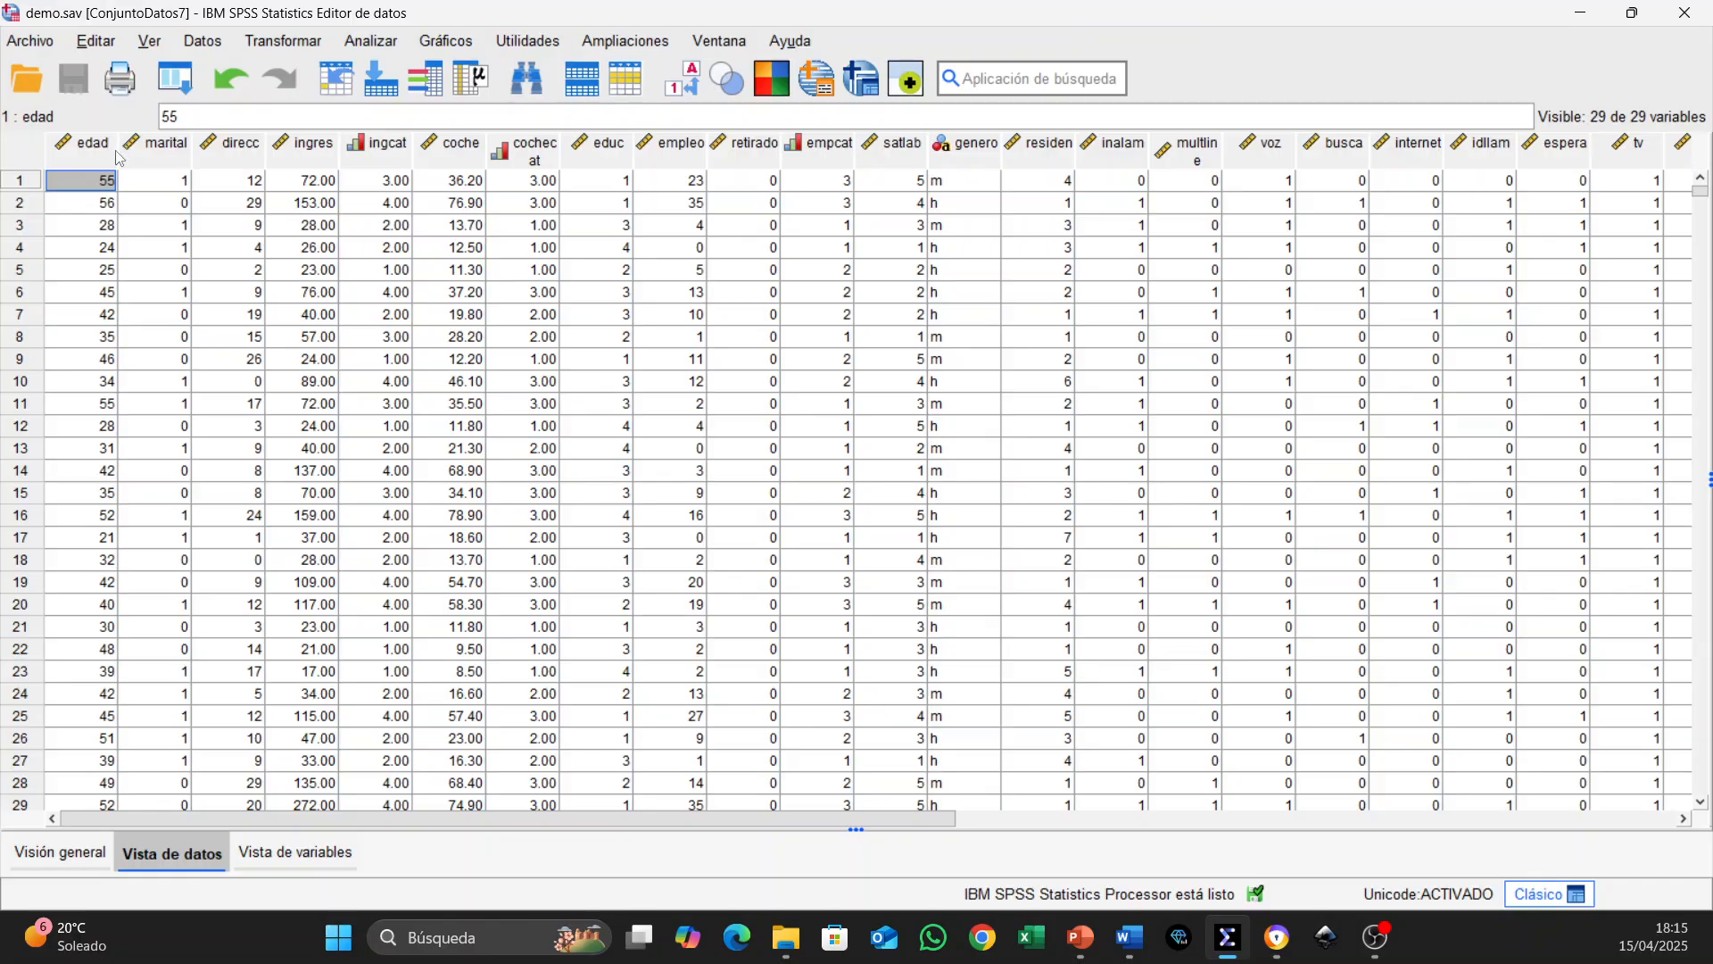
{"action": "mouse_move", "coordinate": [99, 160]}
{"action": "mouse_move", "coordinate": [526, 158]}
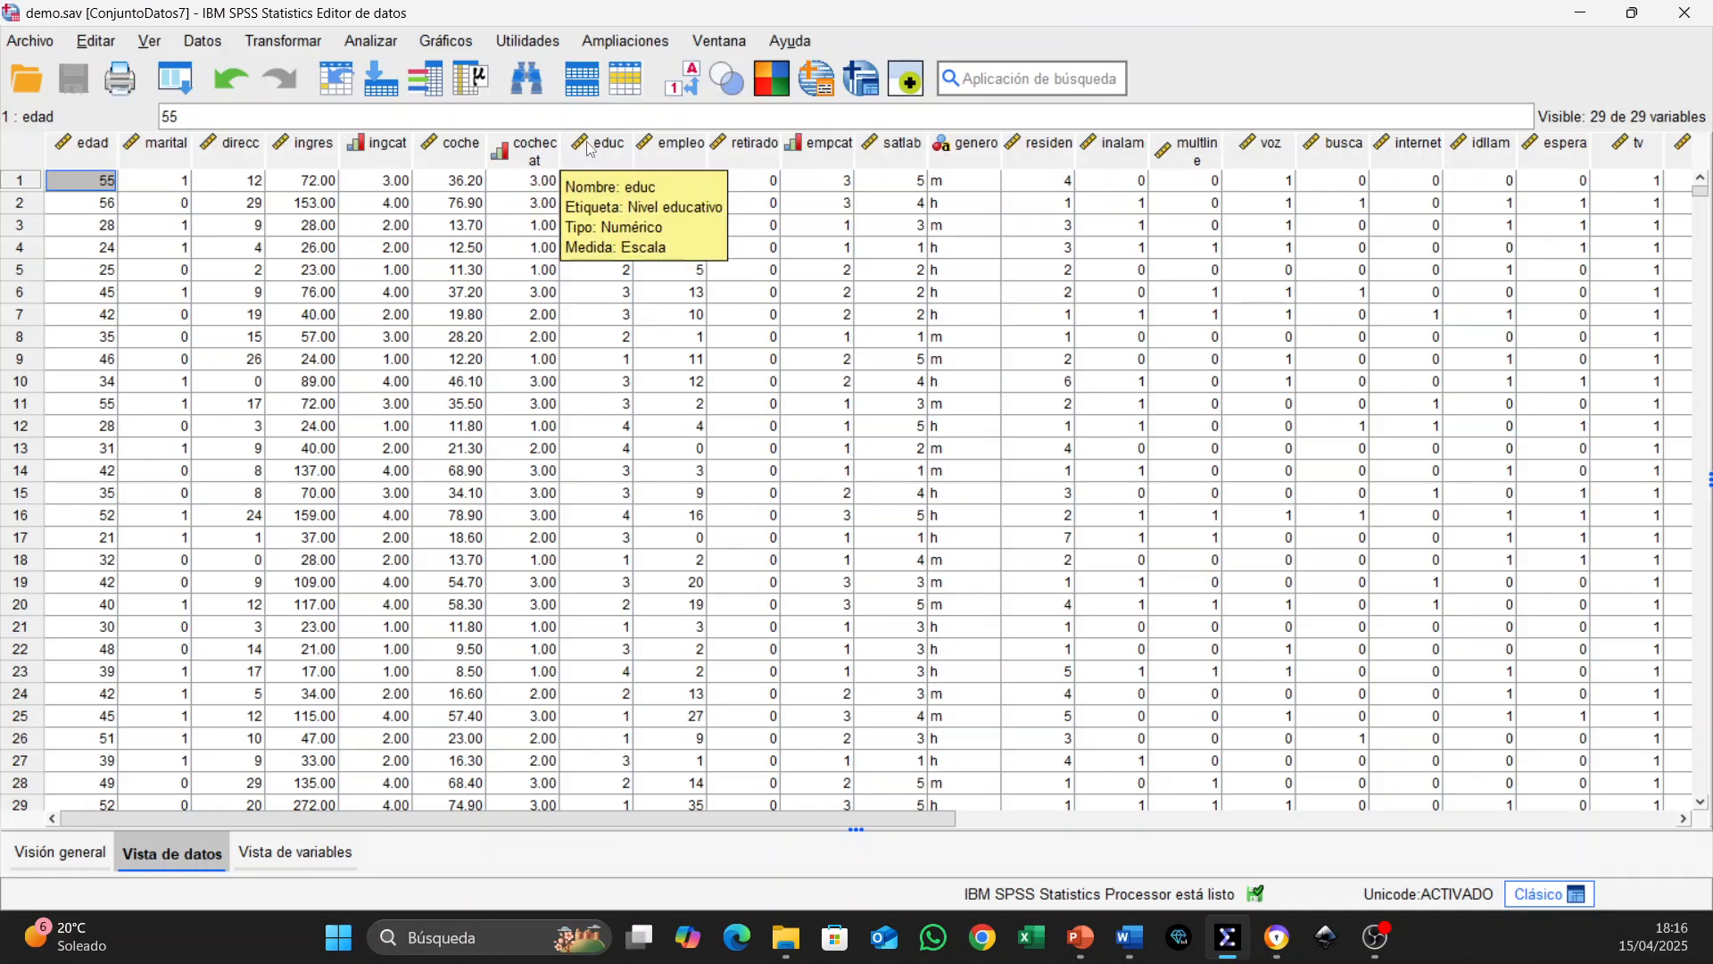
{"action": "mouse_move", "coordinate": [675, 154]}
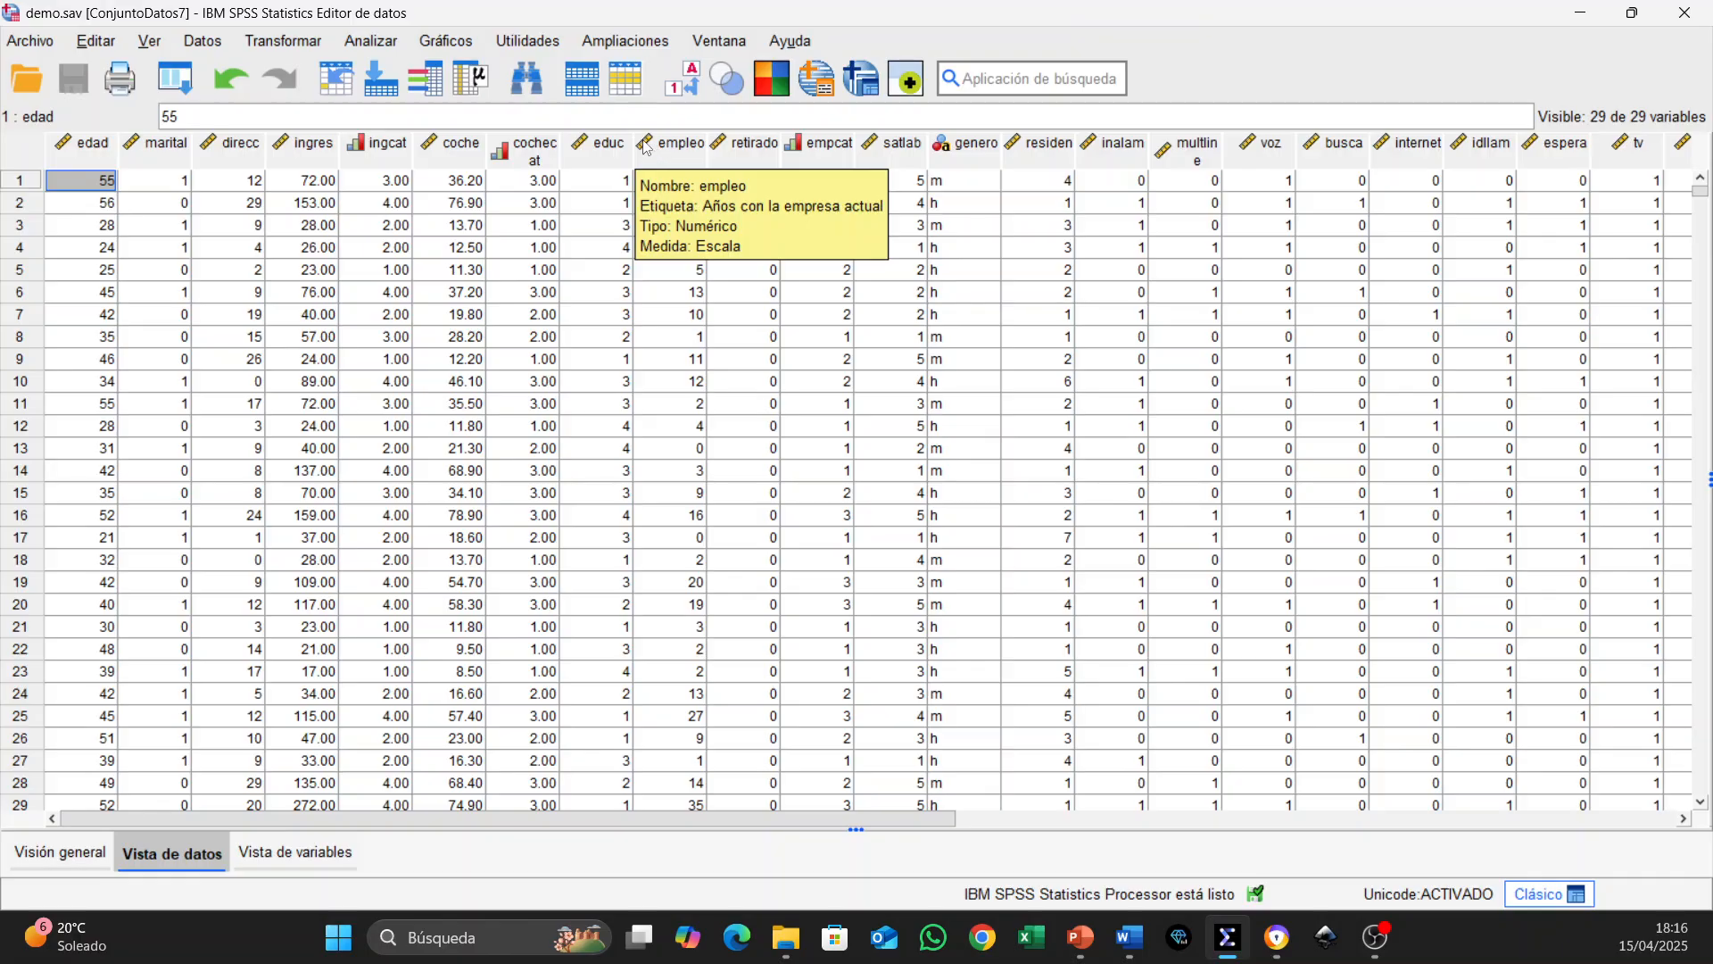
{"action": "mouse_move", "coordinate": [729, 159]}
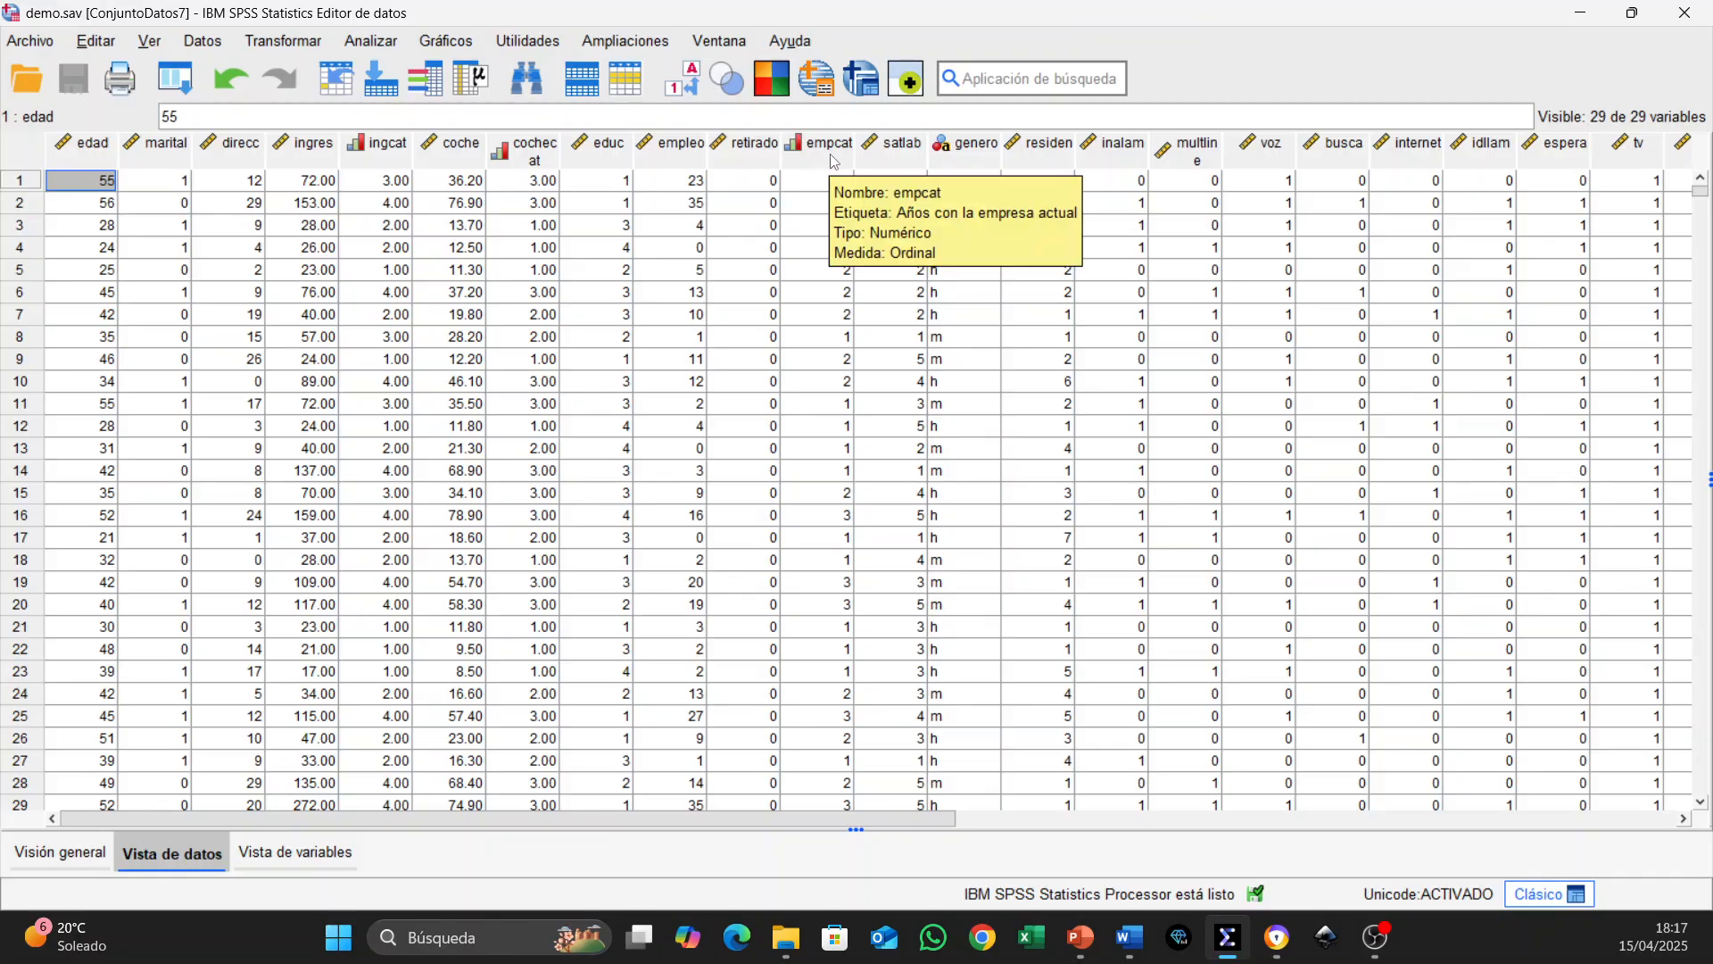
{"action": "mouse_move", "coordinate": [976, 161]}
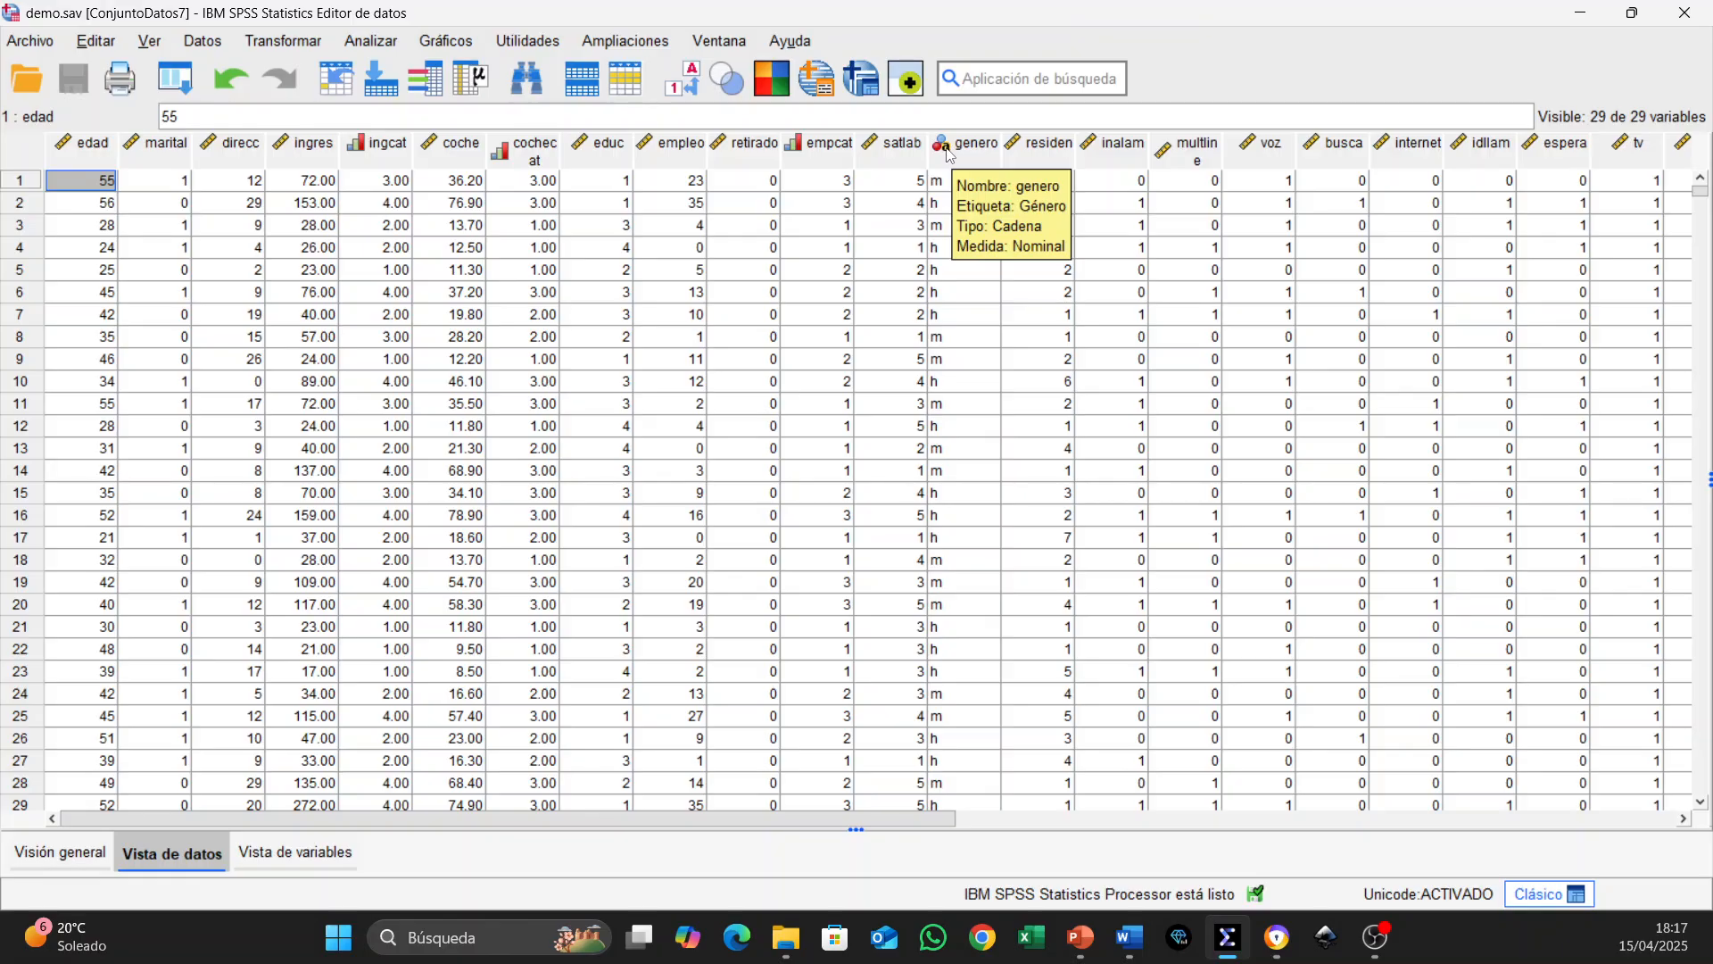
{"action": "mouse_move", "coordinate": [797, 166]}
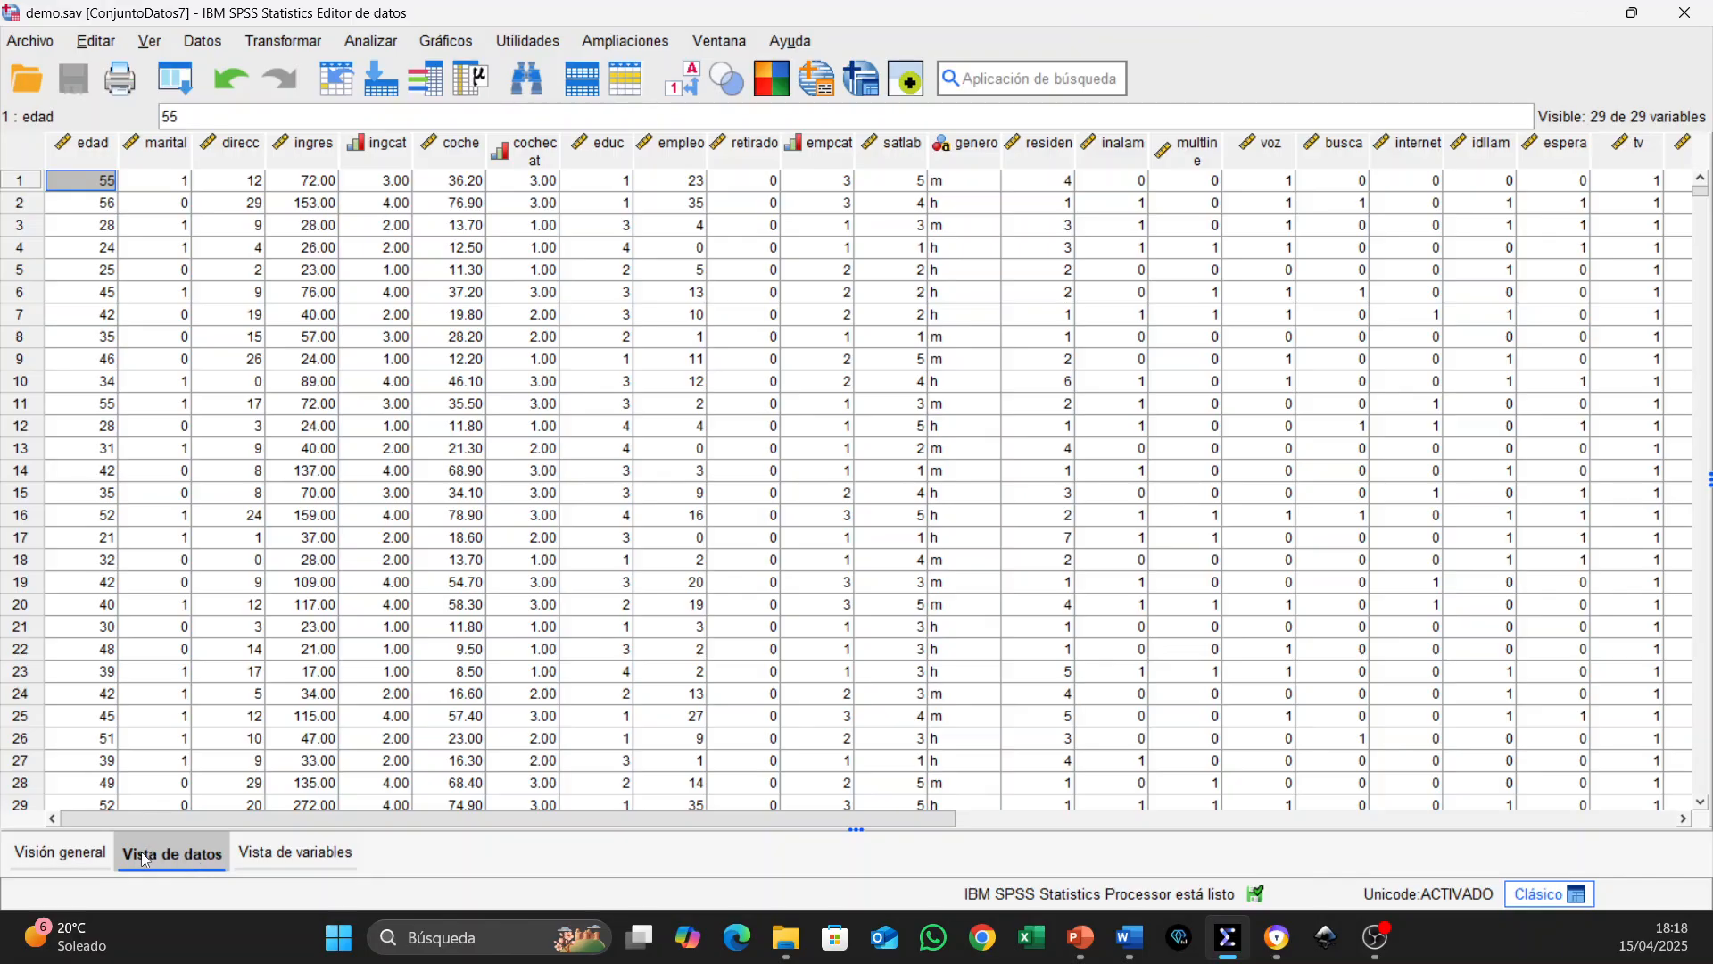
- View the dataset overview, then return to the data and select the cells from edad in row 1 to tv in row 29
{"action": "left_click", "coordinate": [52, 860]}
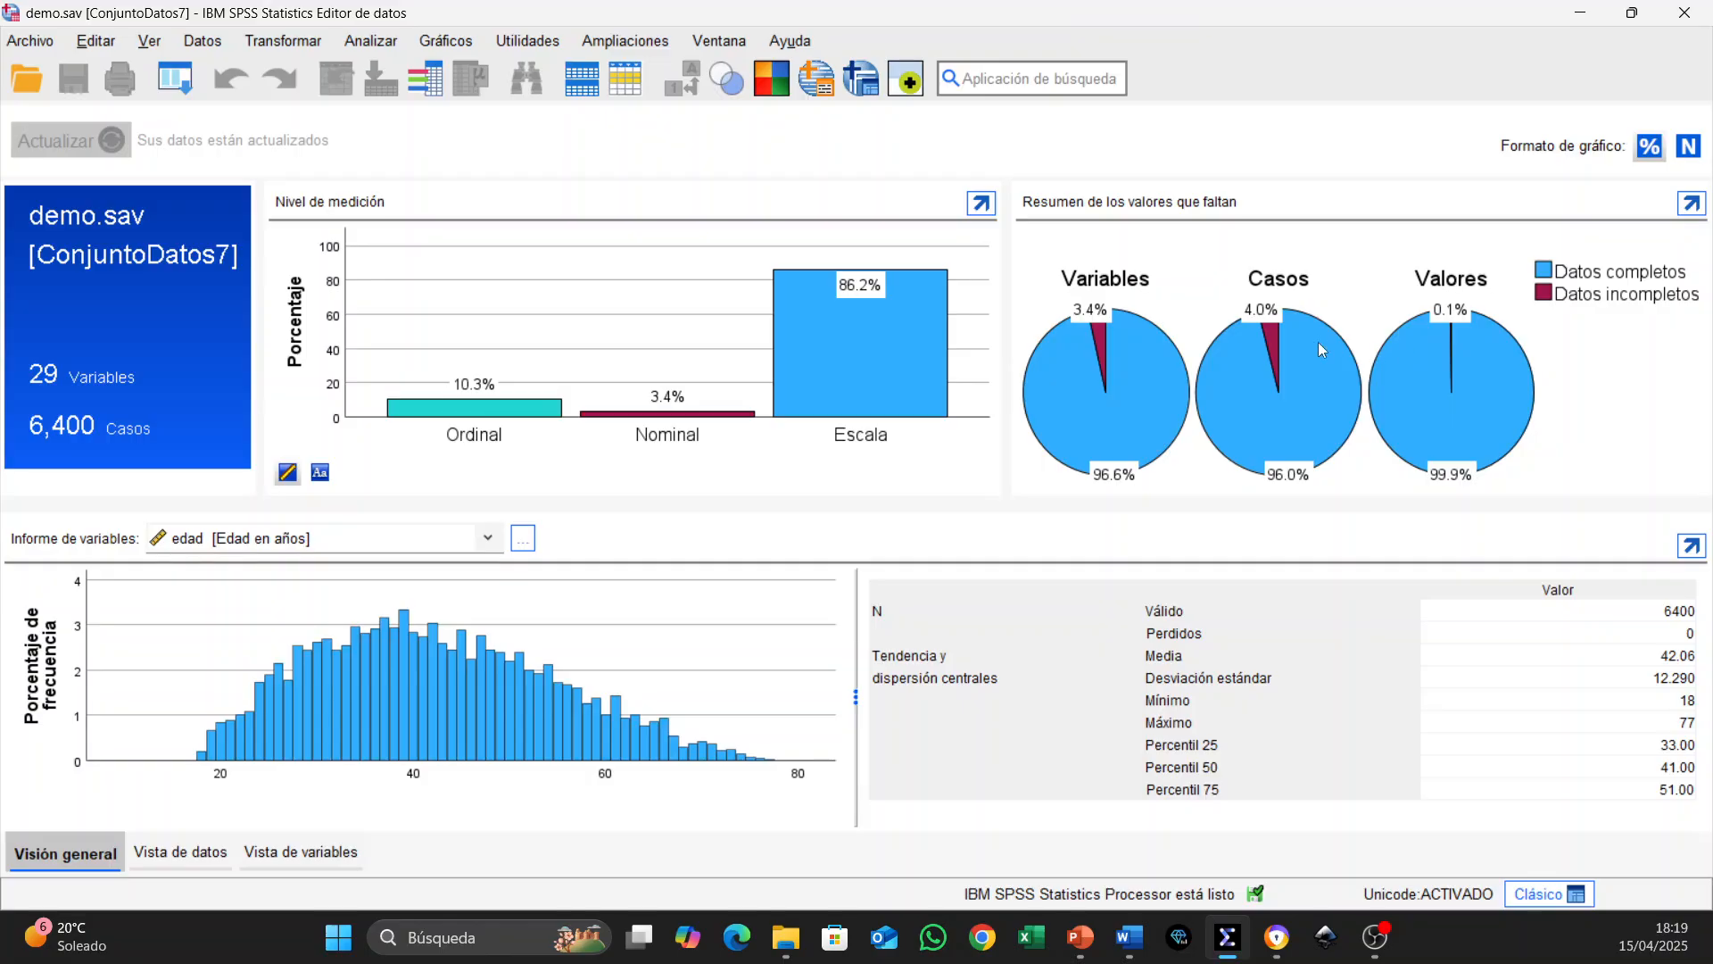
{"action": "left_click", "coordinate": [172, 852]}
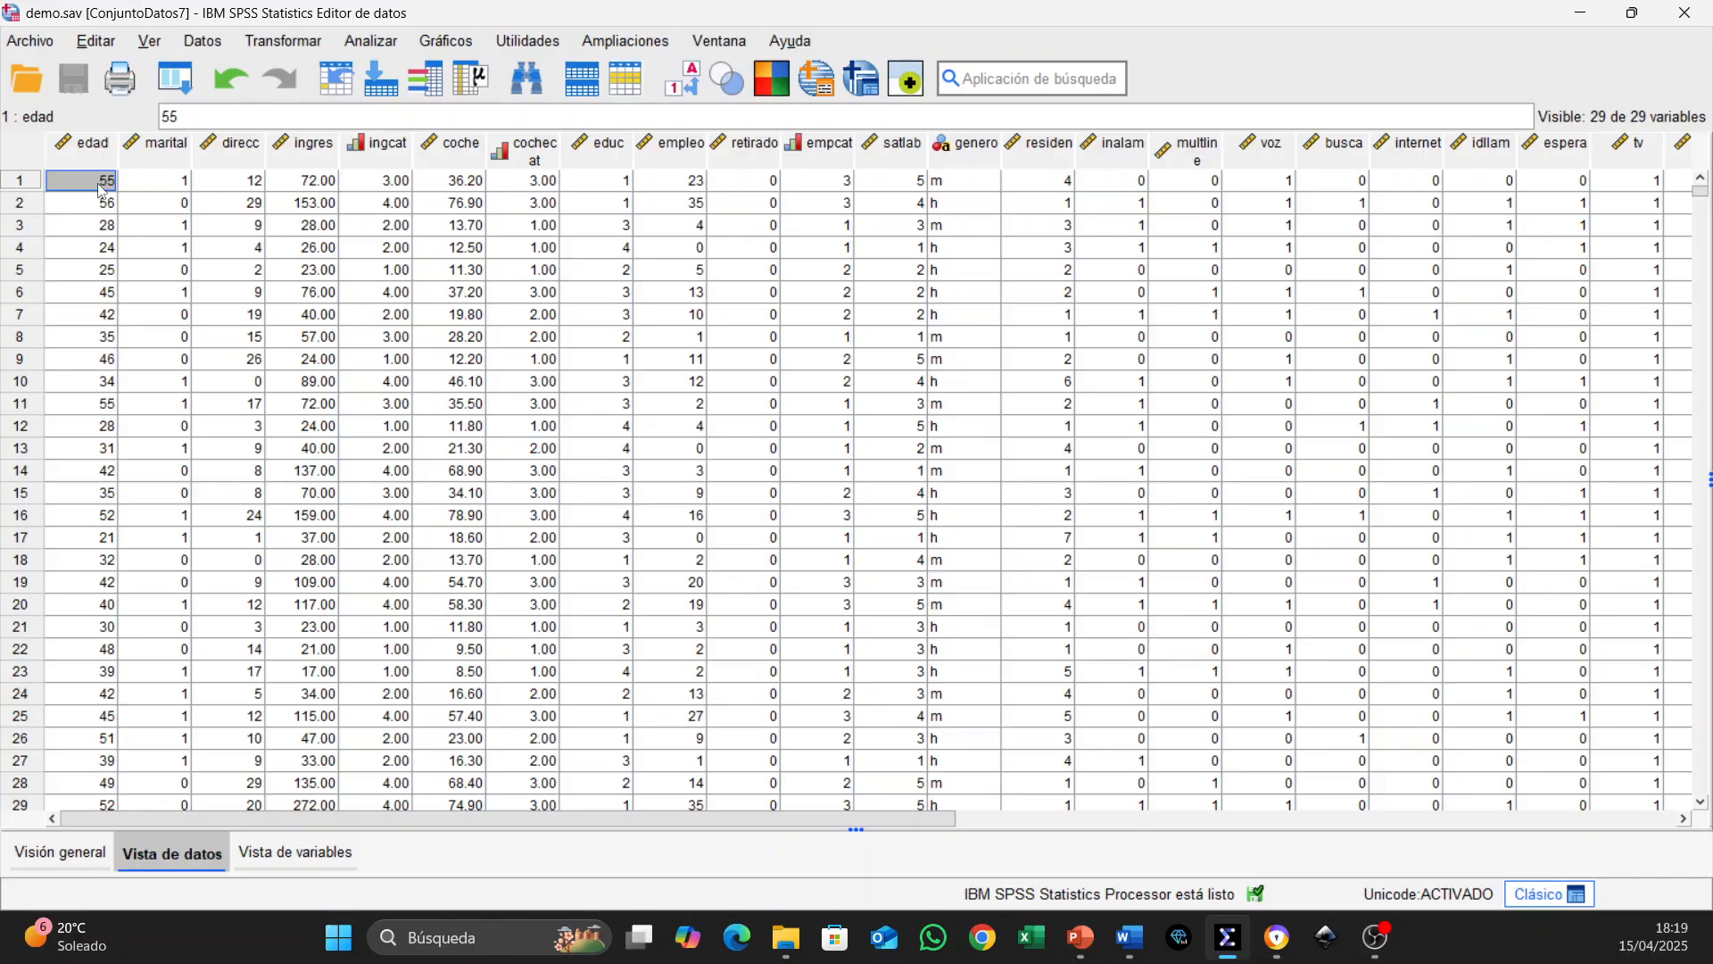
{"action": "left_click_drag", "start_coordinate": [101, 191], "coordinate": [1615, 803]}
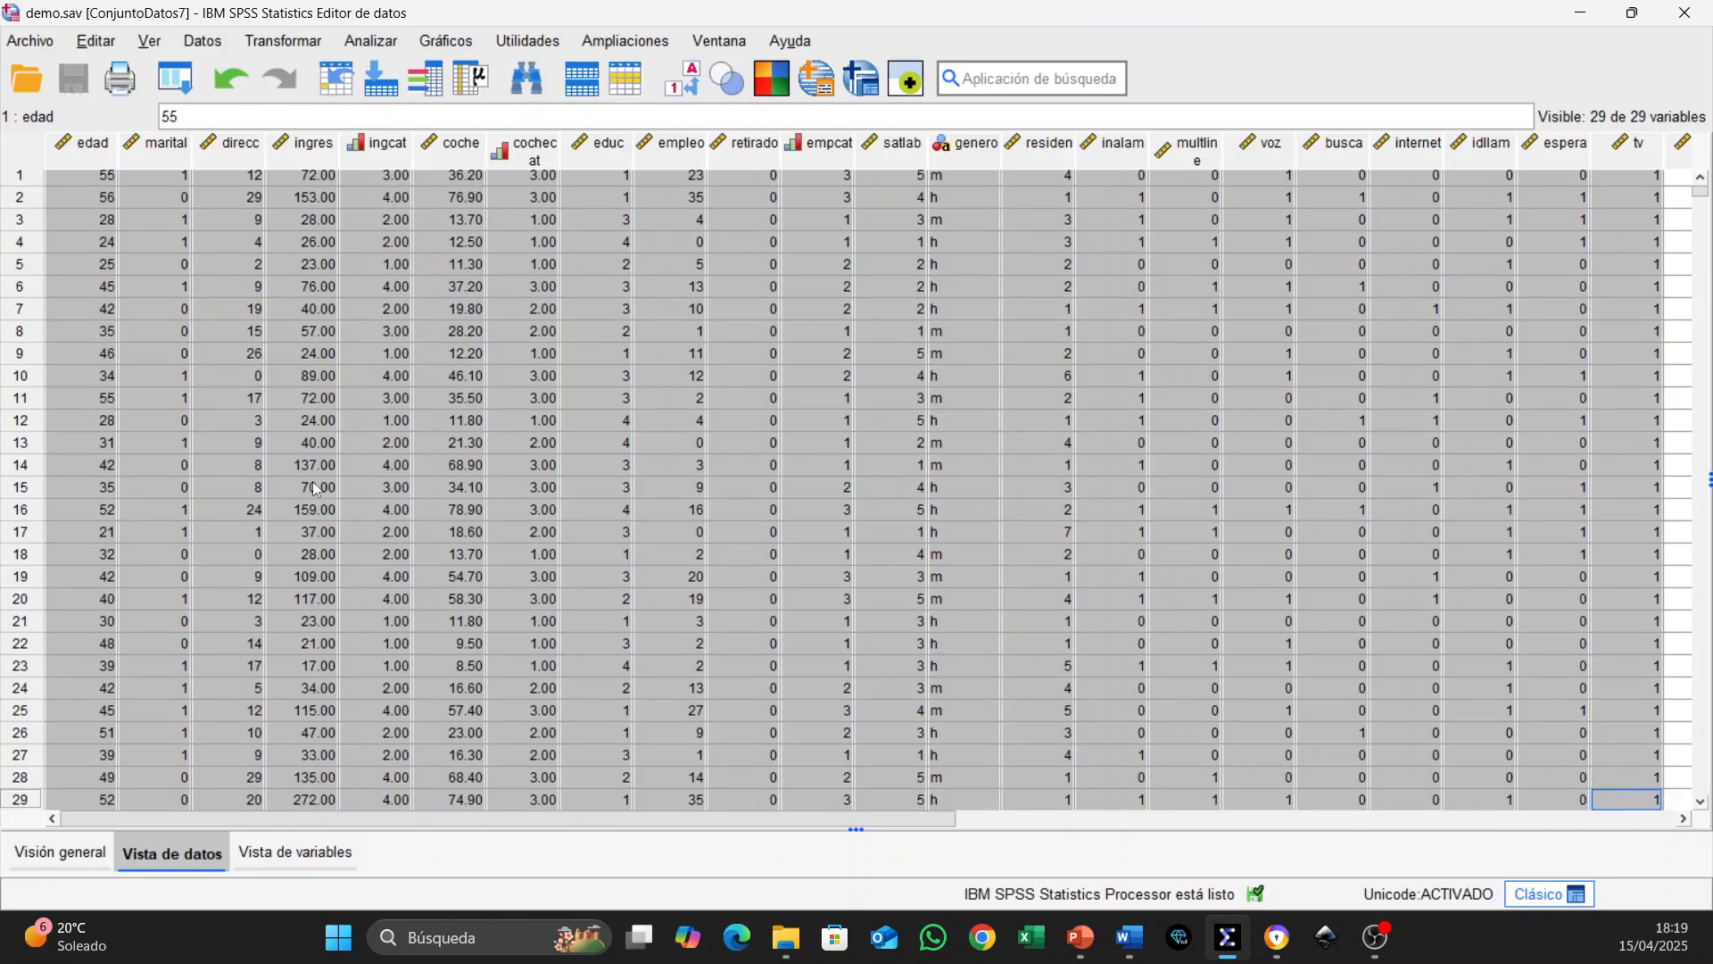
- In the dataset overview, display the variable report for ingcat, marital and educ in turn
{"action": "left_click", "coordinate": [62, 853]}
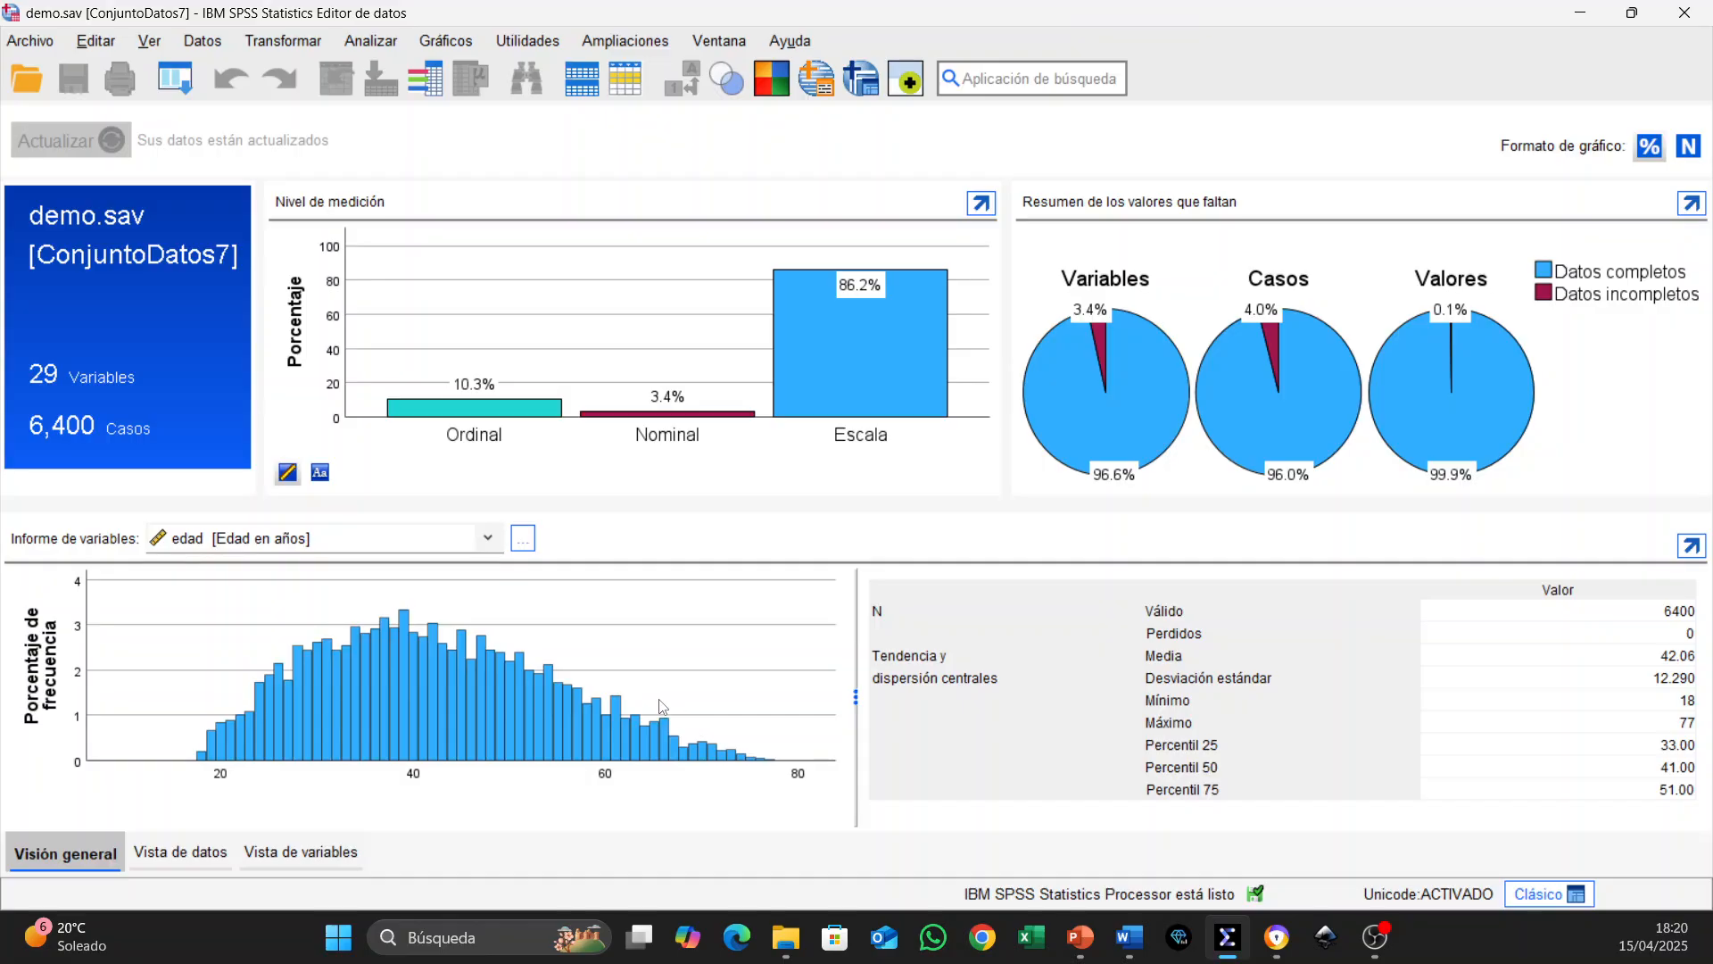
{"action": "left_click", "coordinate": [487, 540]}
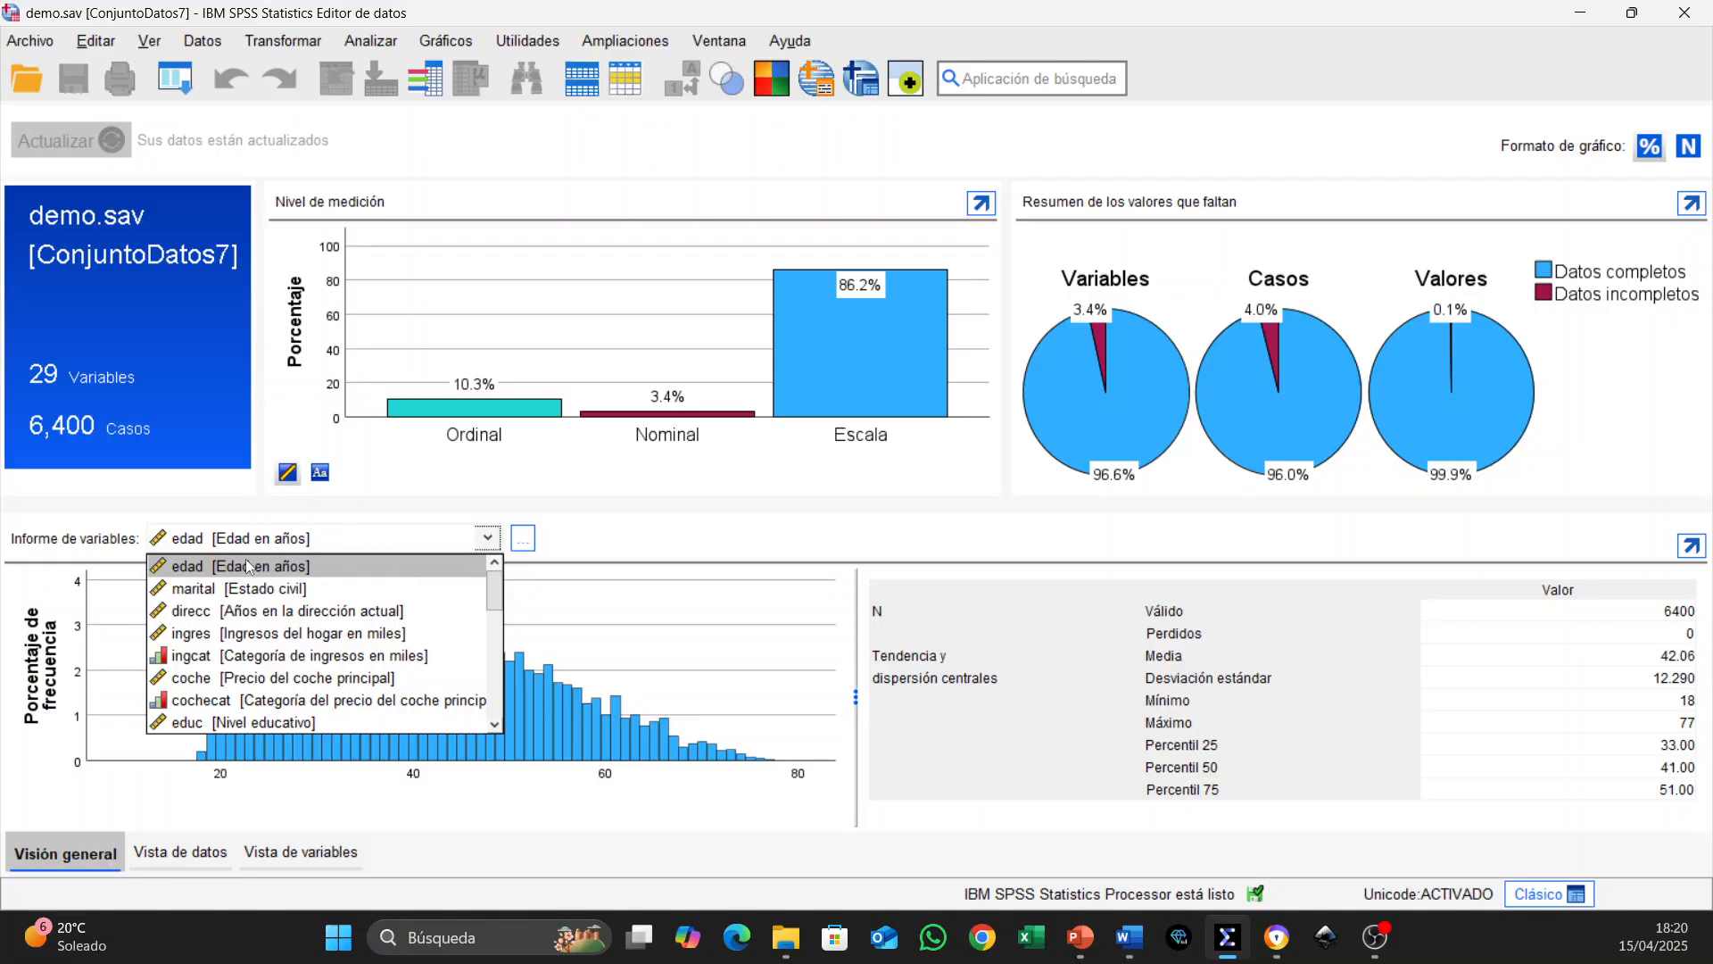
{"action": "left_click", "coordinate": [191, 657]}
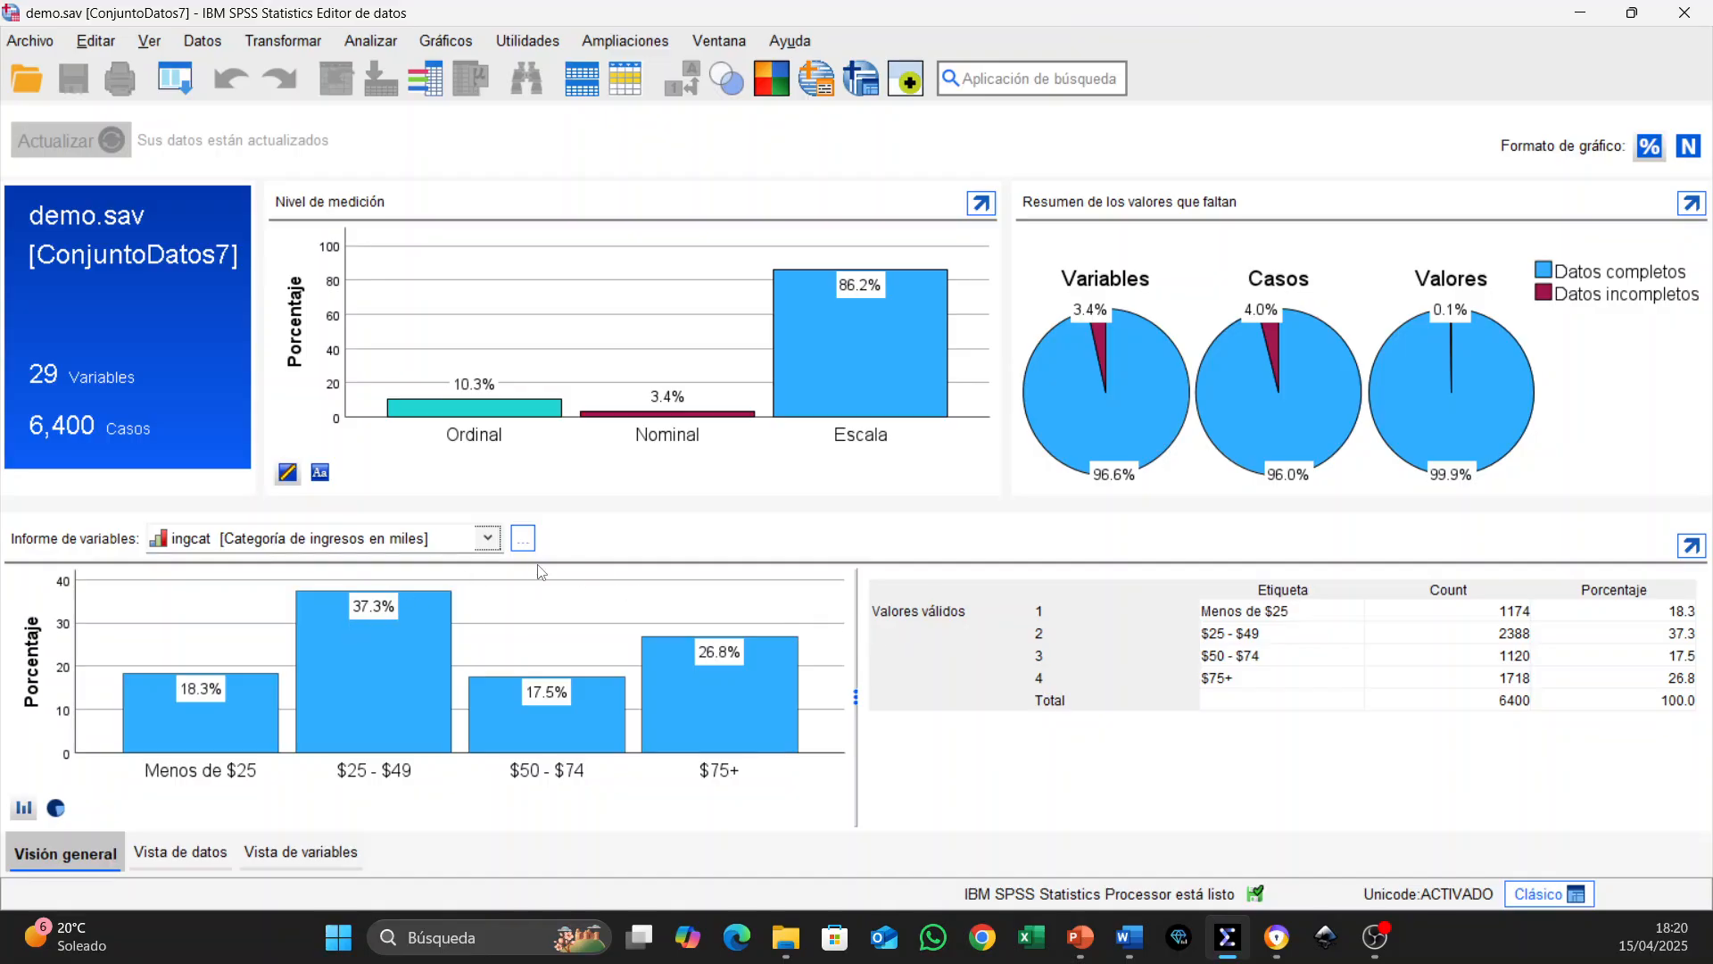
{"action": "left_click", "coordinate": [487, 542]}
{"action": "left_click", "coordinate": [246, 588]}
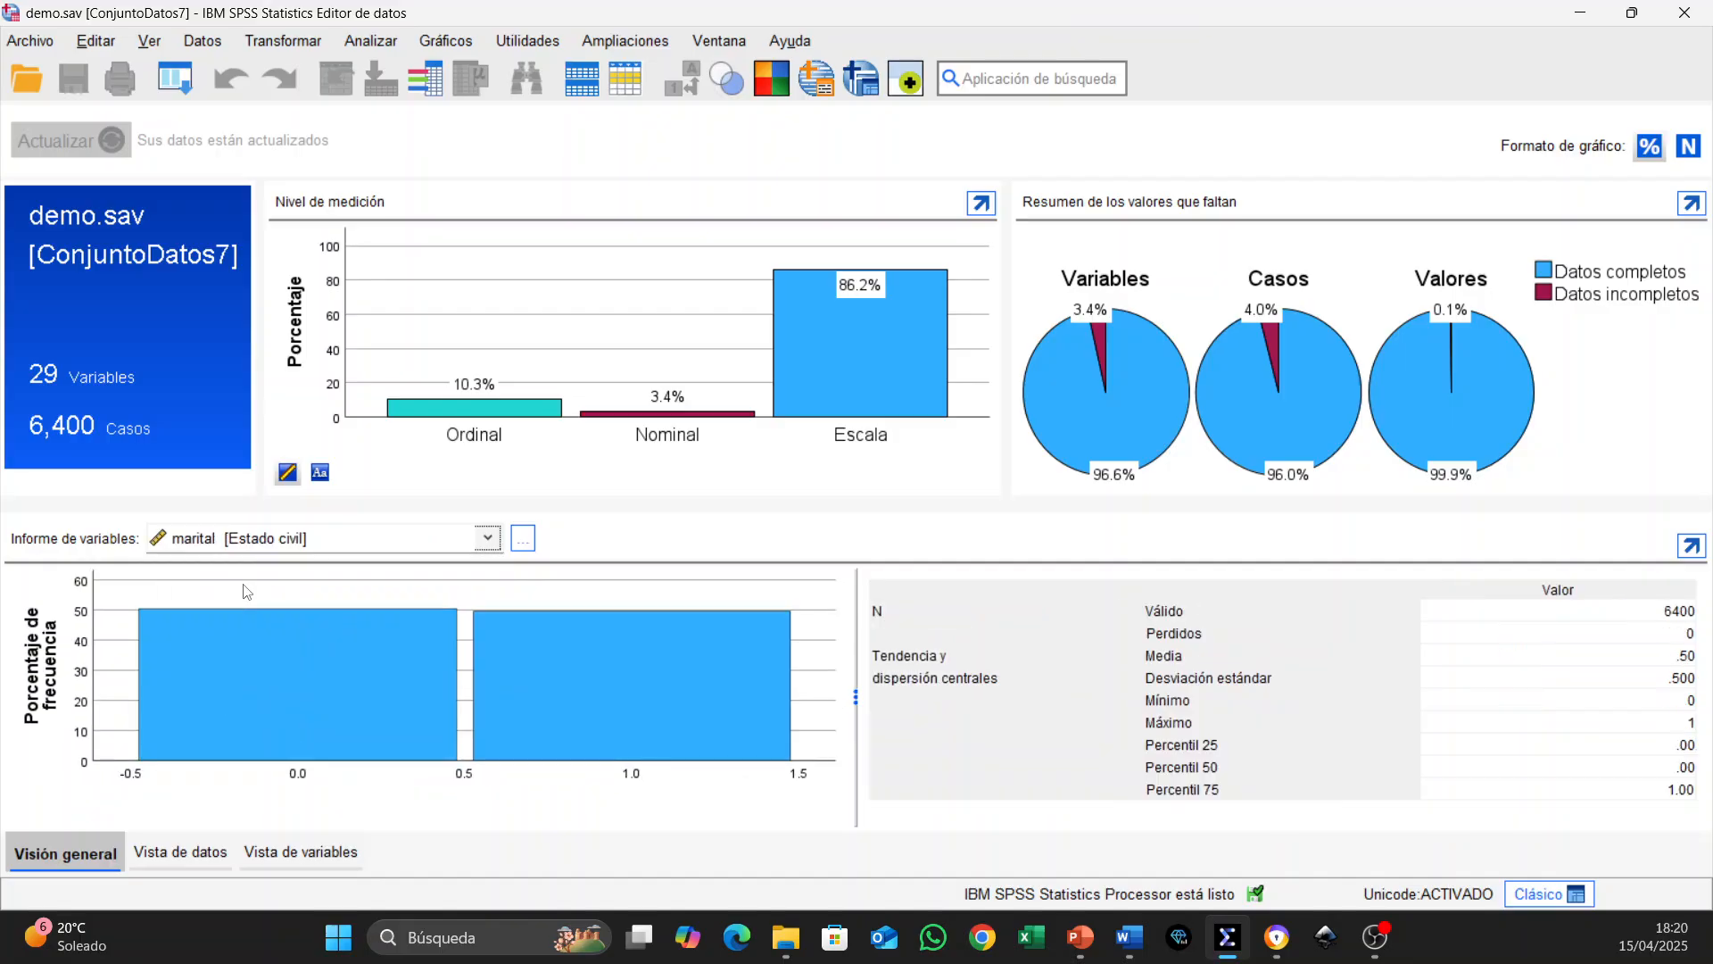
{"action": "left_click", "coordinate": [487, 538]}
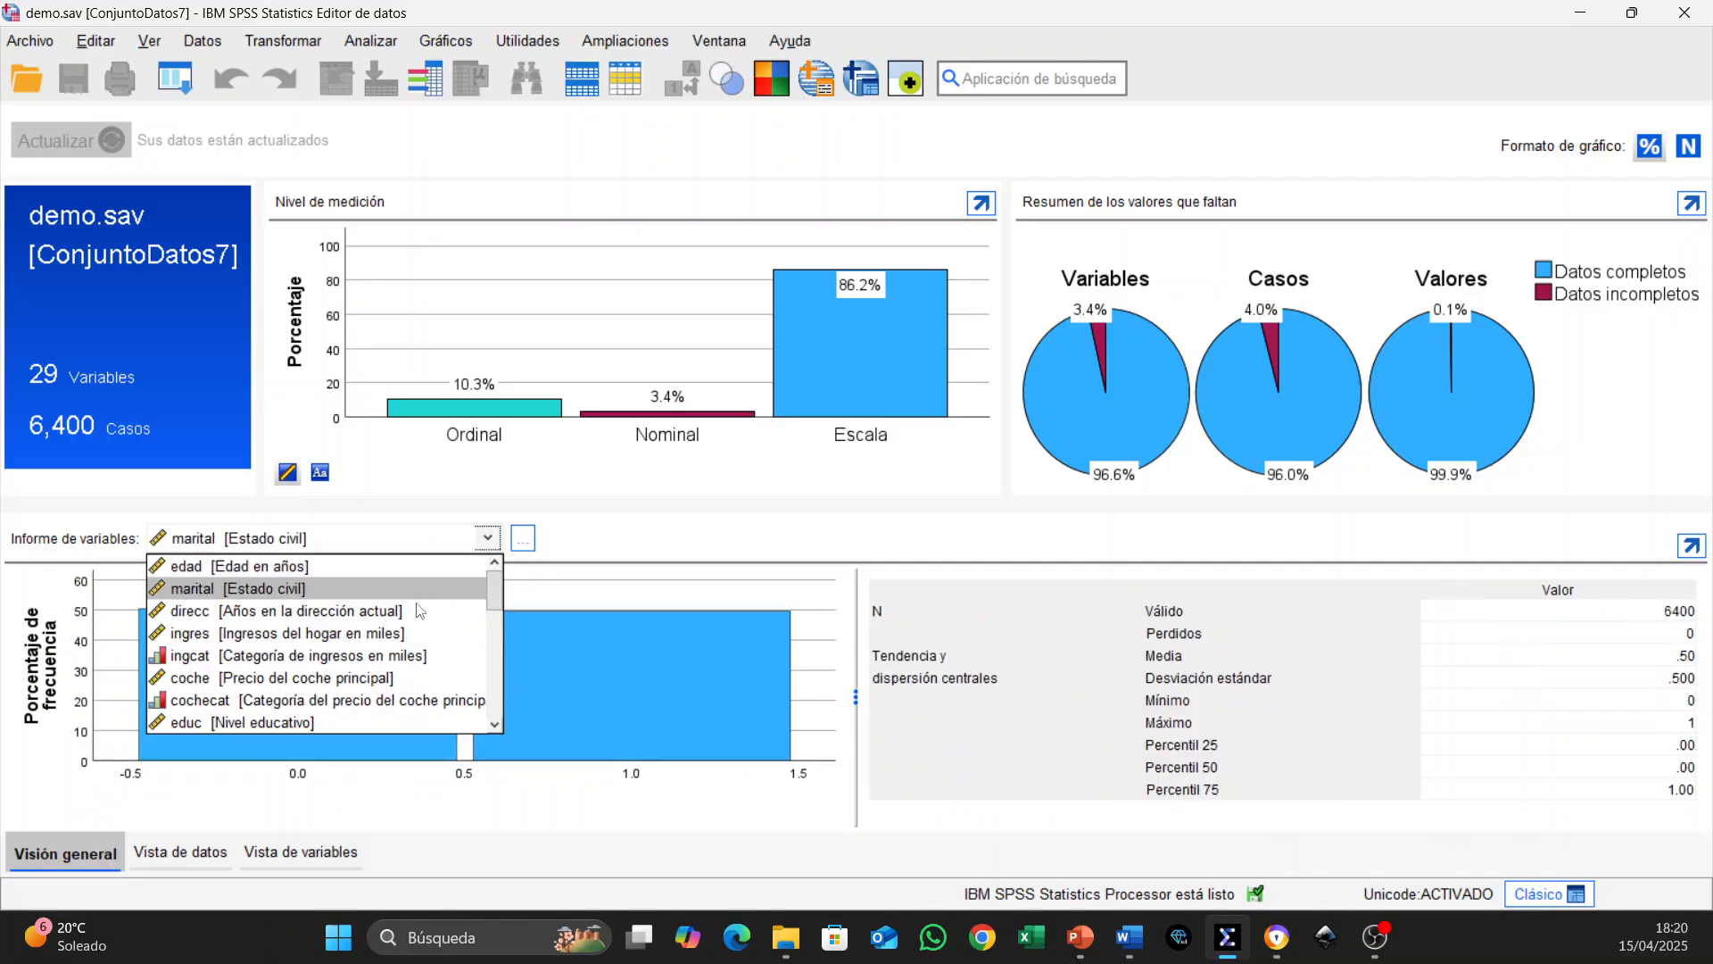
{"action": "left_click", "coordinate": [298, 722]}
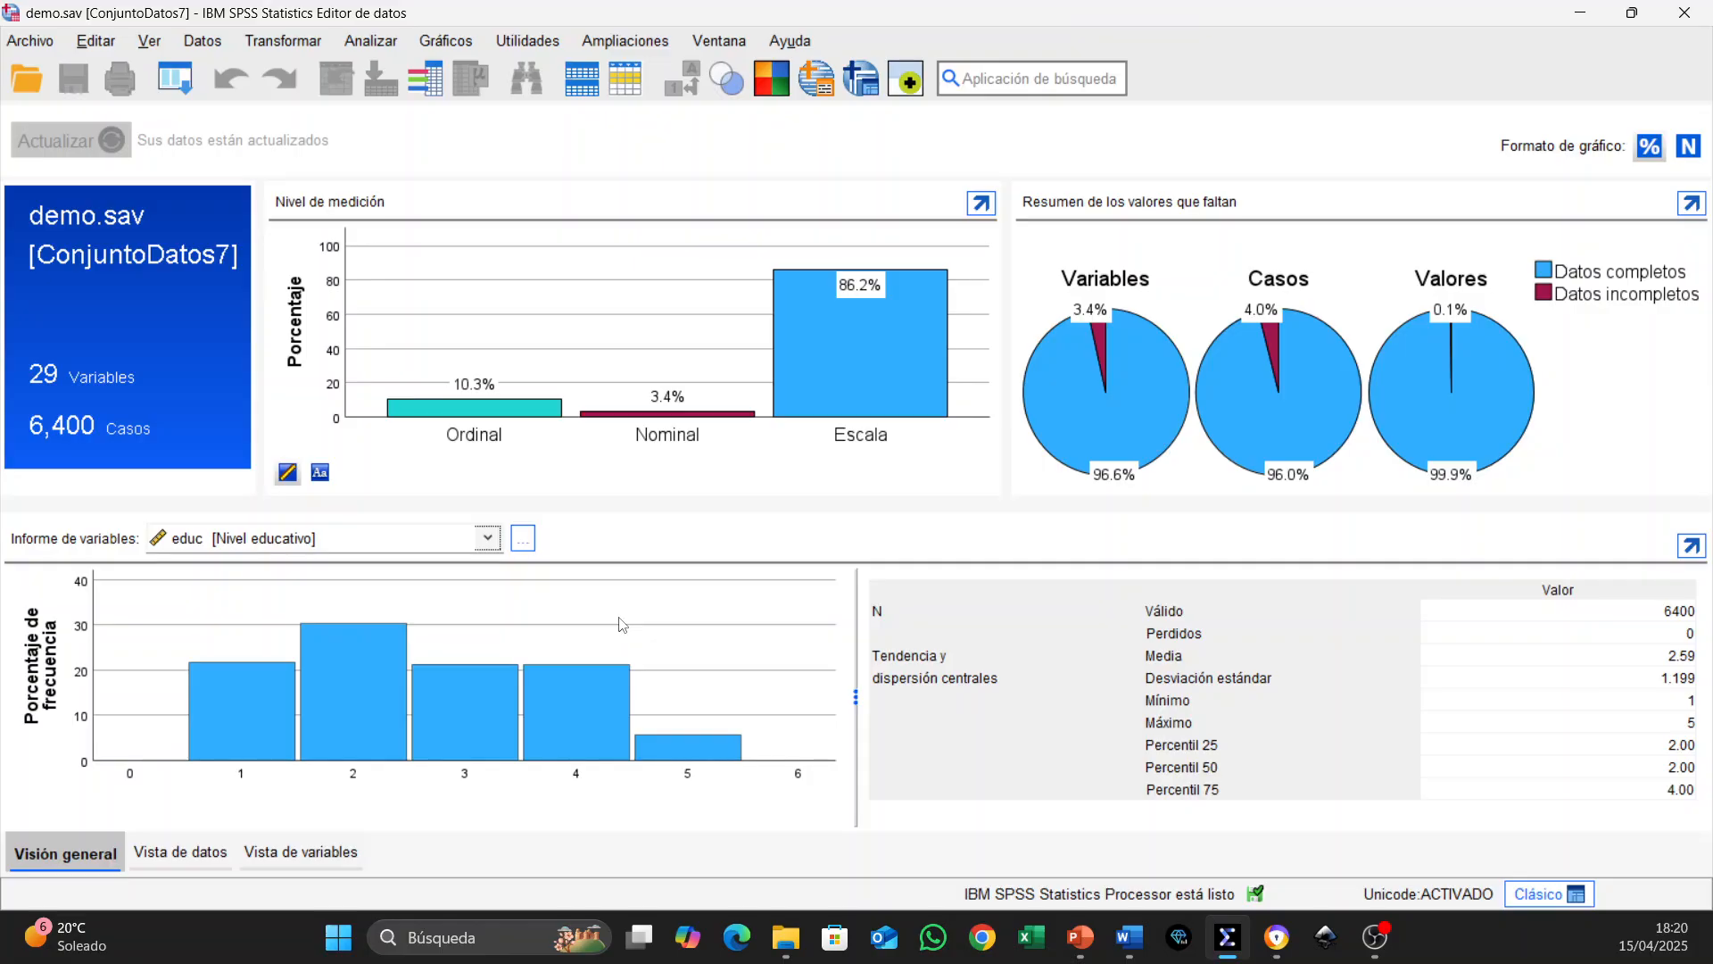
- Browse the report's variable chooser, filtering by nominal, ordinal and scale fields, and leave it without changing the variable
{"action": "left_click", "coordinate": [526, 545]}
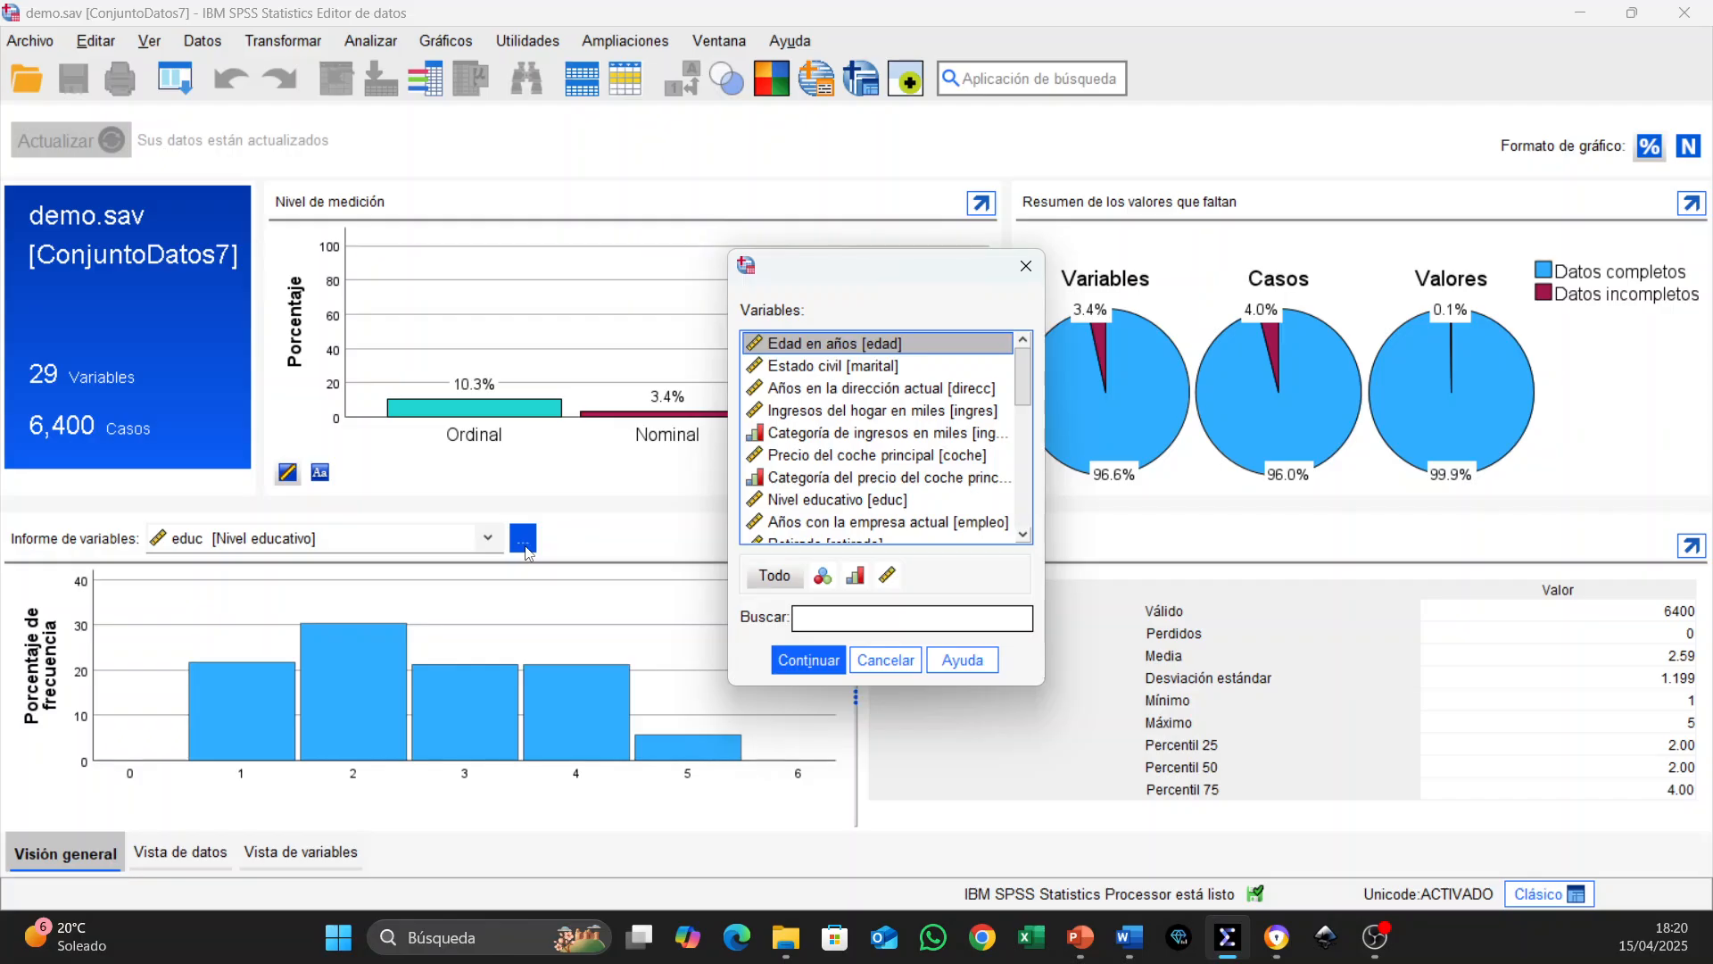
{"action": "left_click_drag", "start_coordinate": [1025, 383], "coordinate": [1026, 526]}
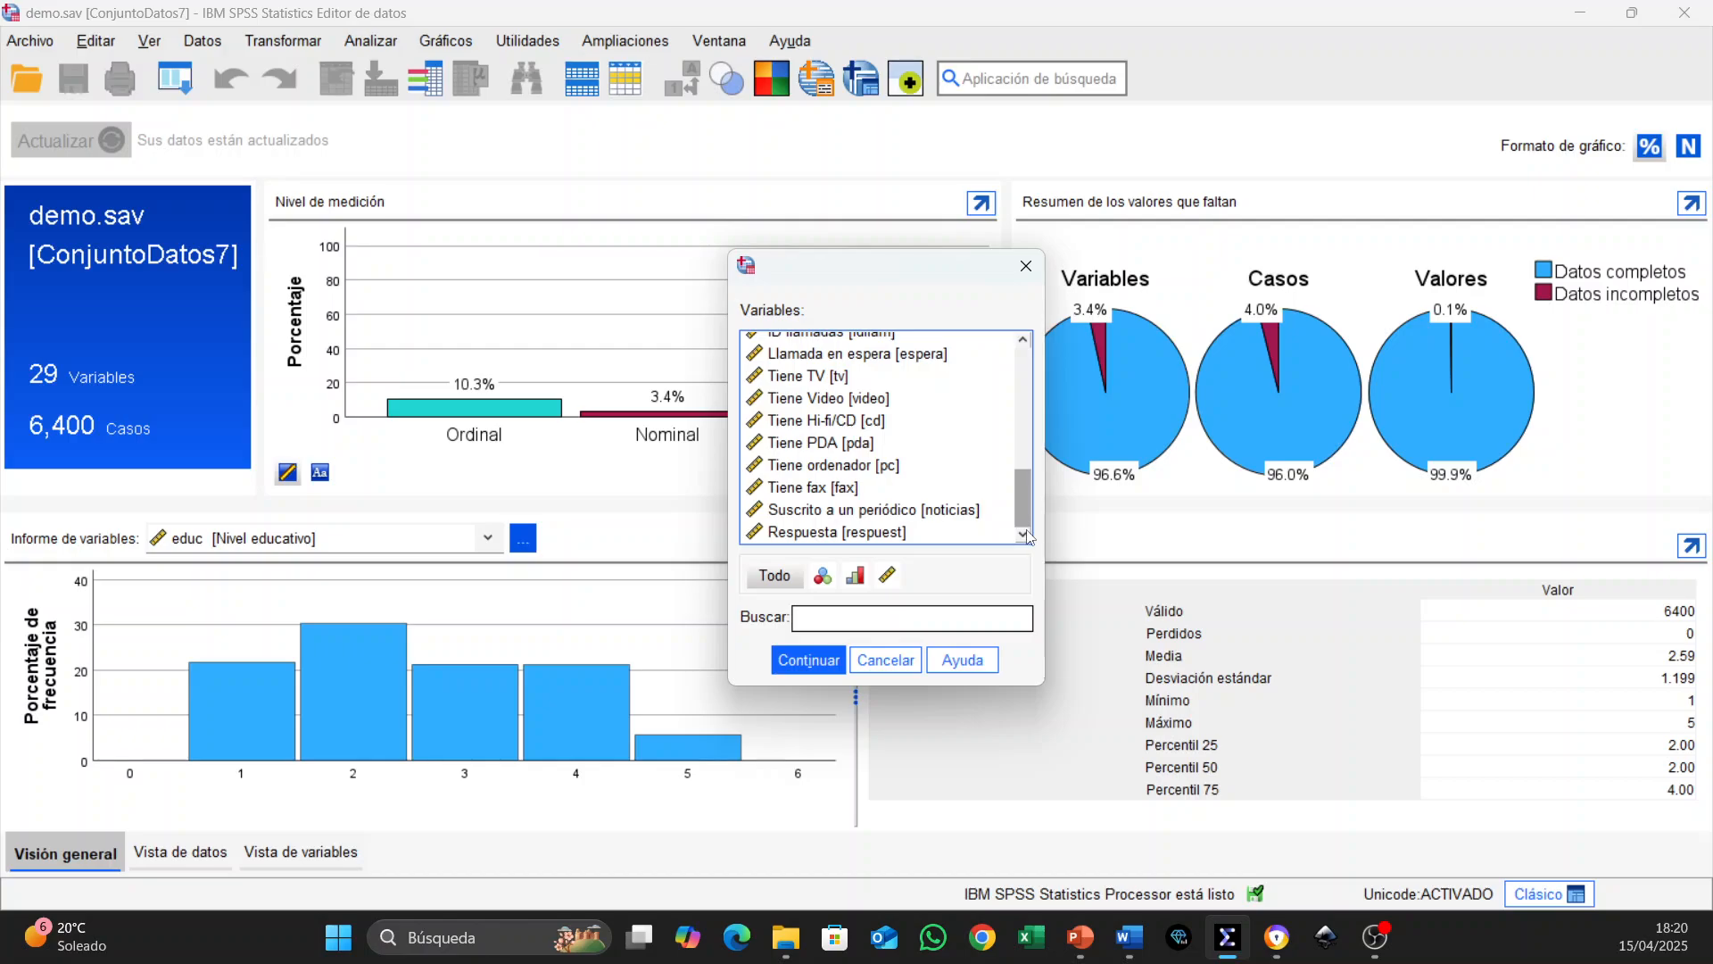
{"action": "left_click", "coordinate": [822, 576]}
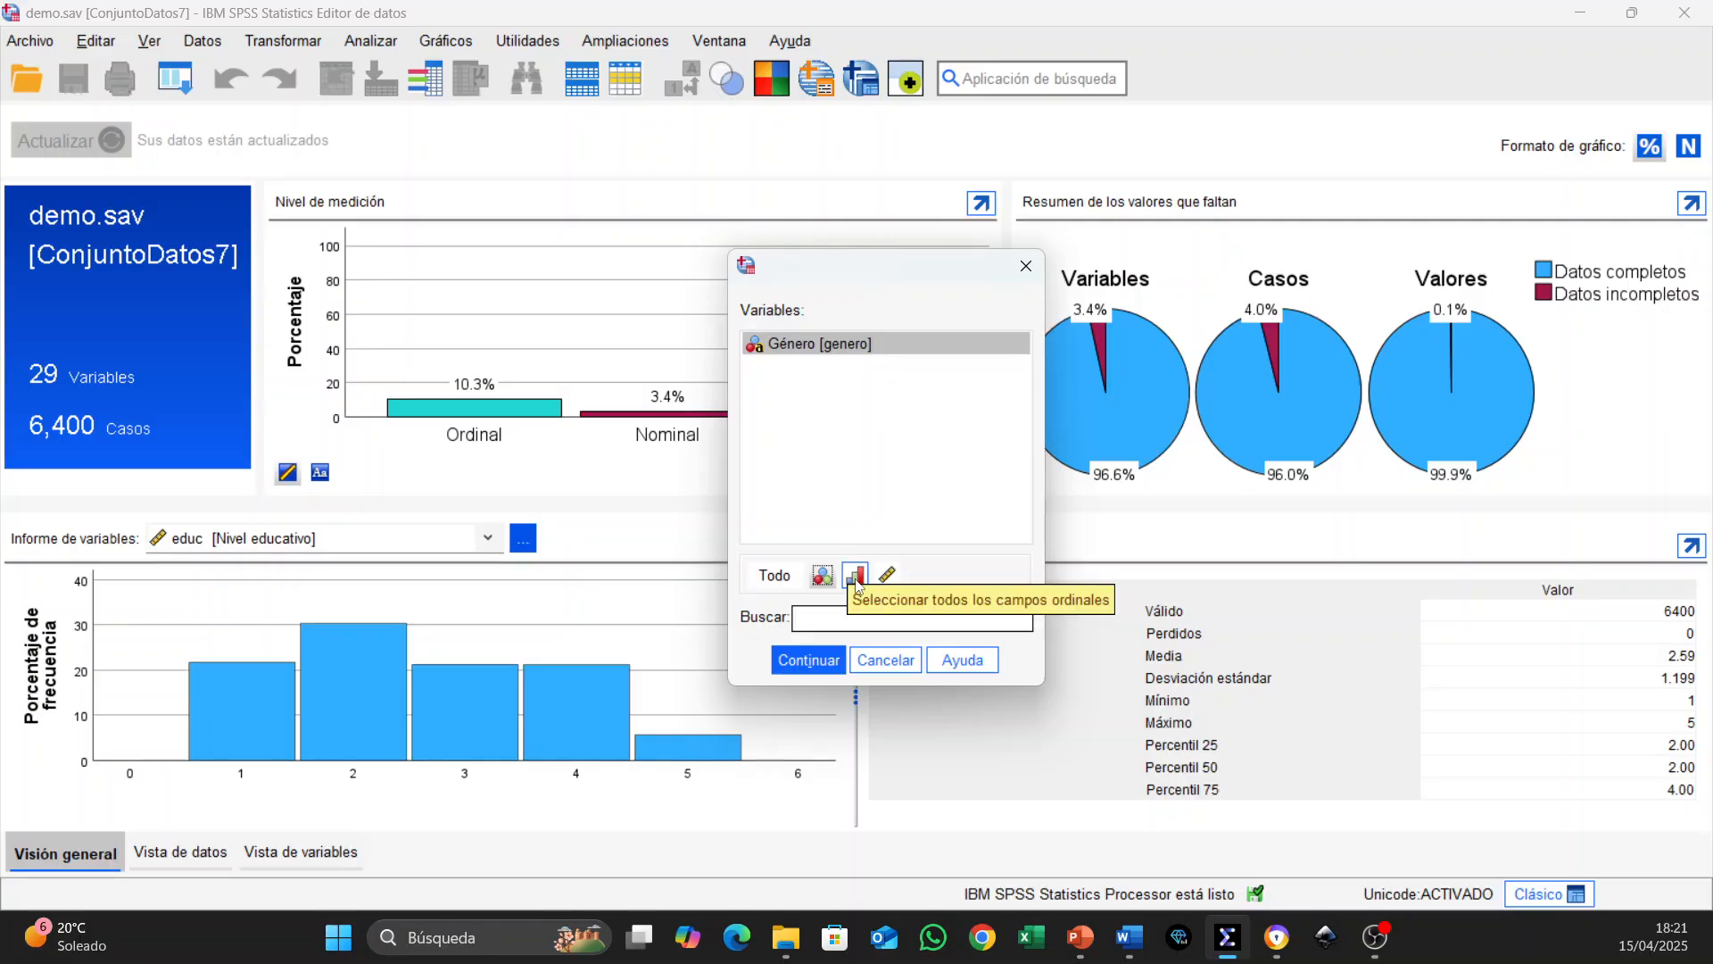
{"action": "left_click", "coordinate": [854, 577]}
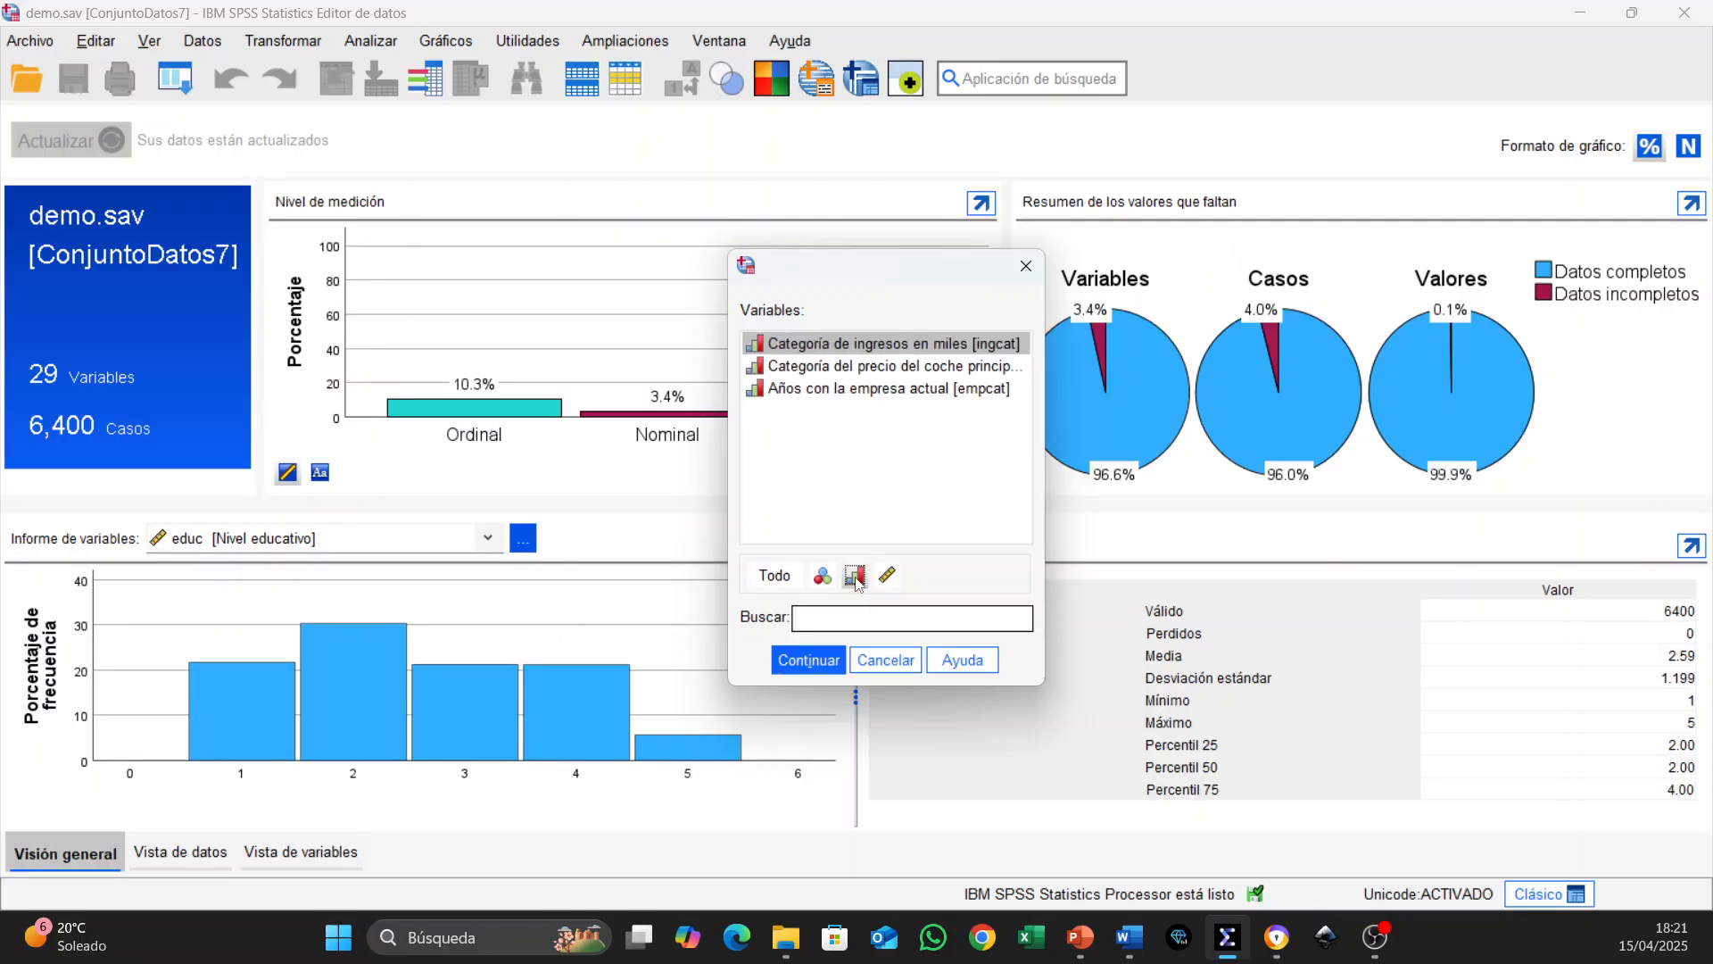
{"action": "left_click", "coordinate": [887, 577]}
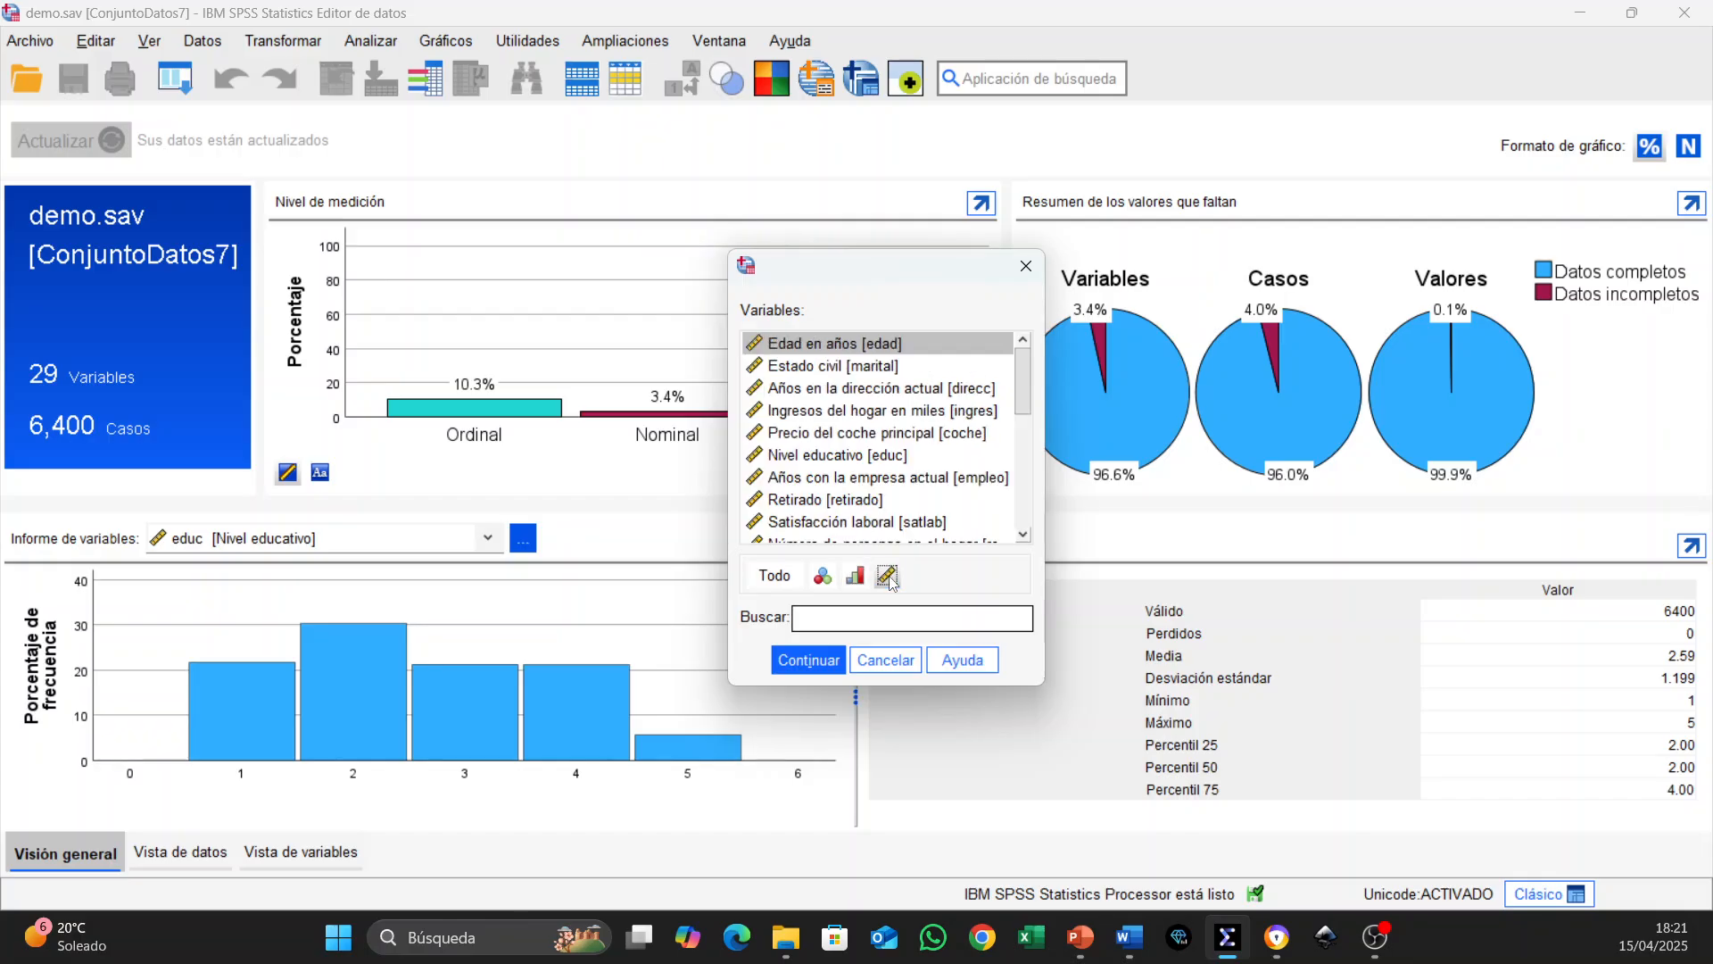
{"action": "left_click", "coordinate": [886, 661]}
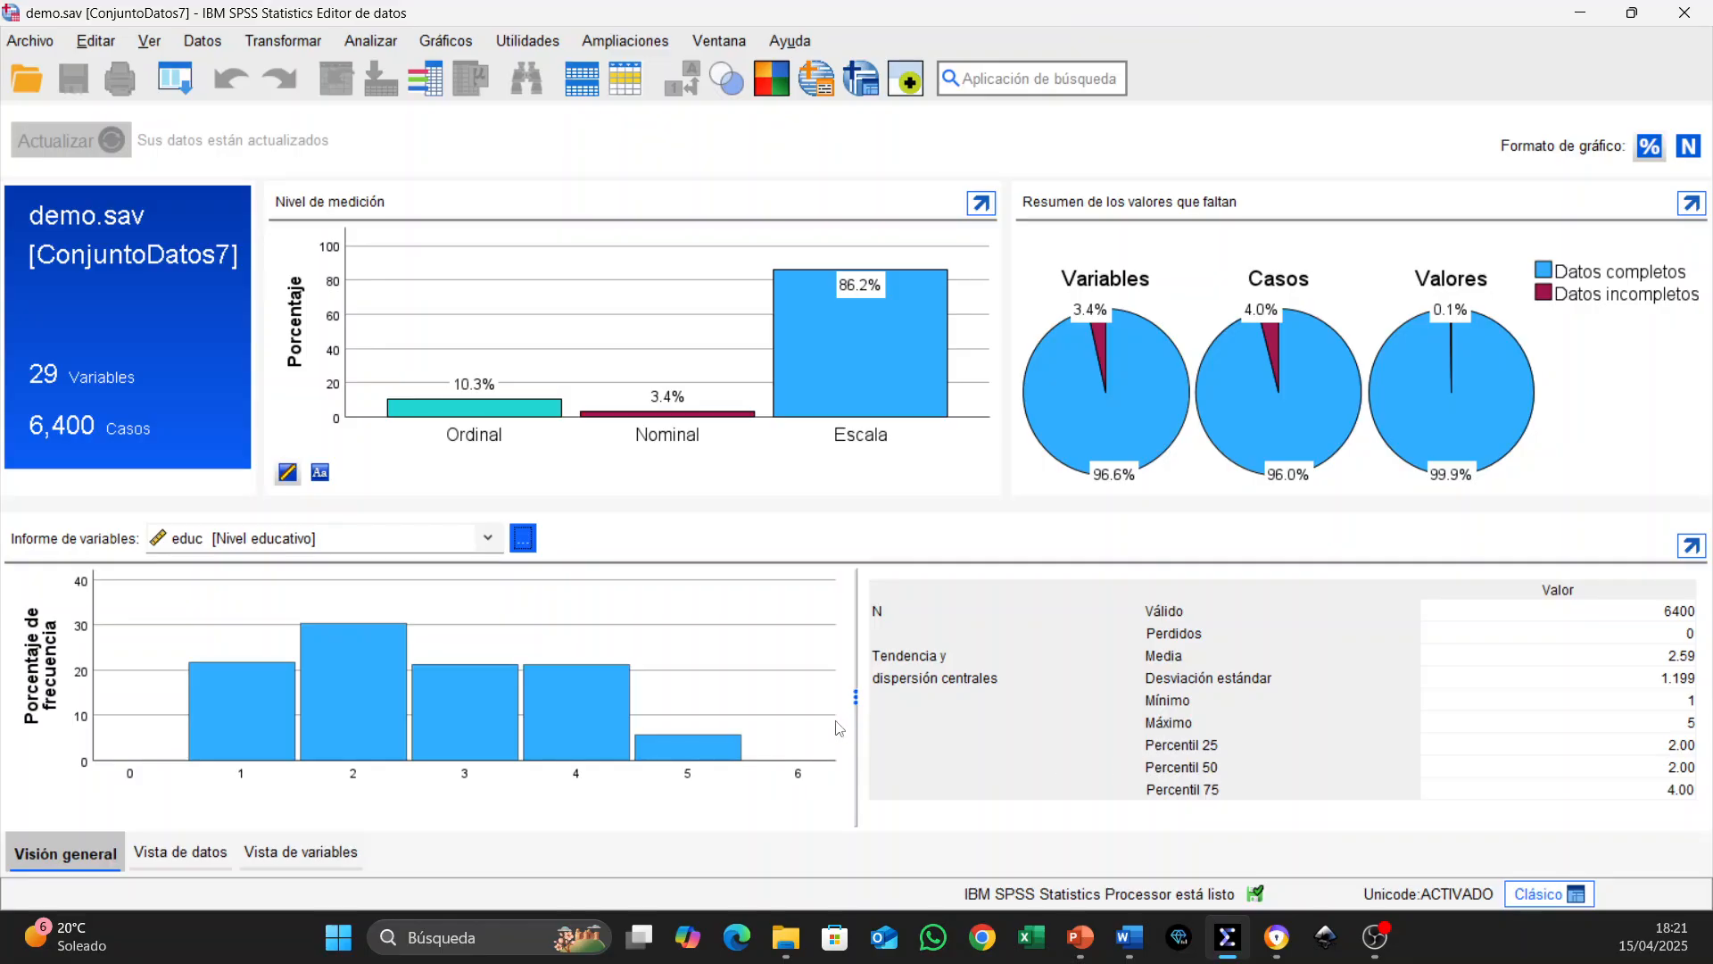
- Display the variable report for edad and then for ingcat
{"action": "left_click", "coordinate": [488, 538]}
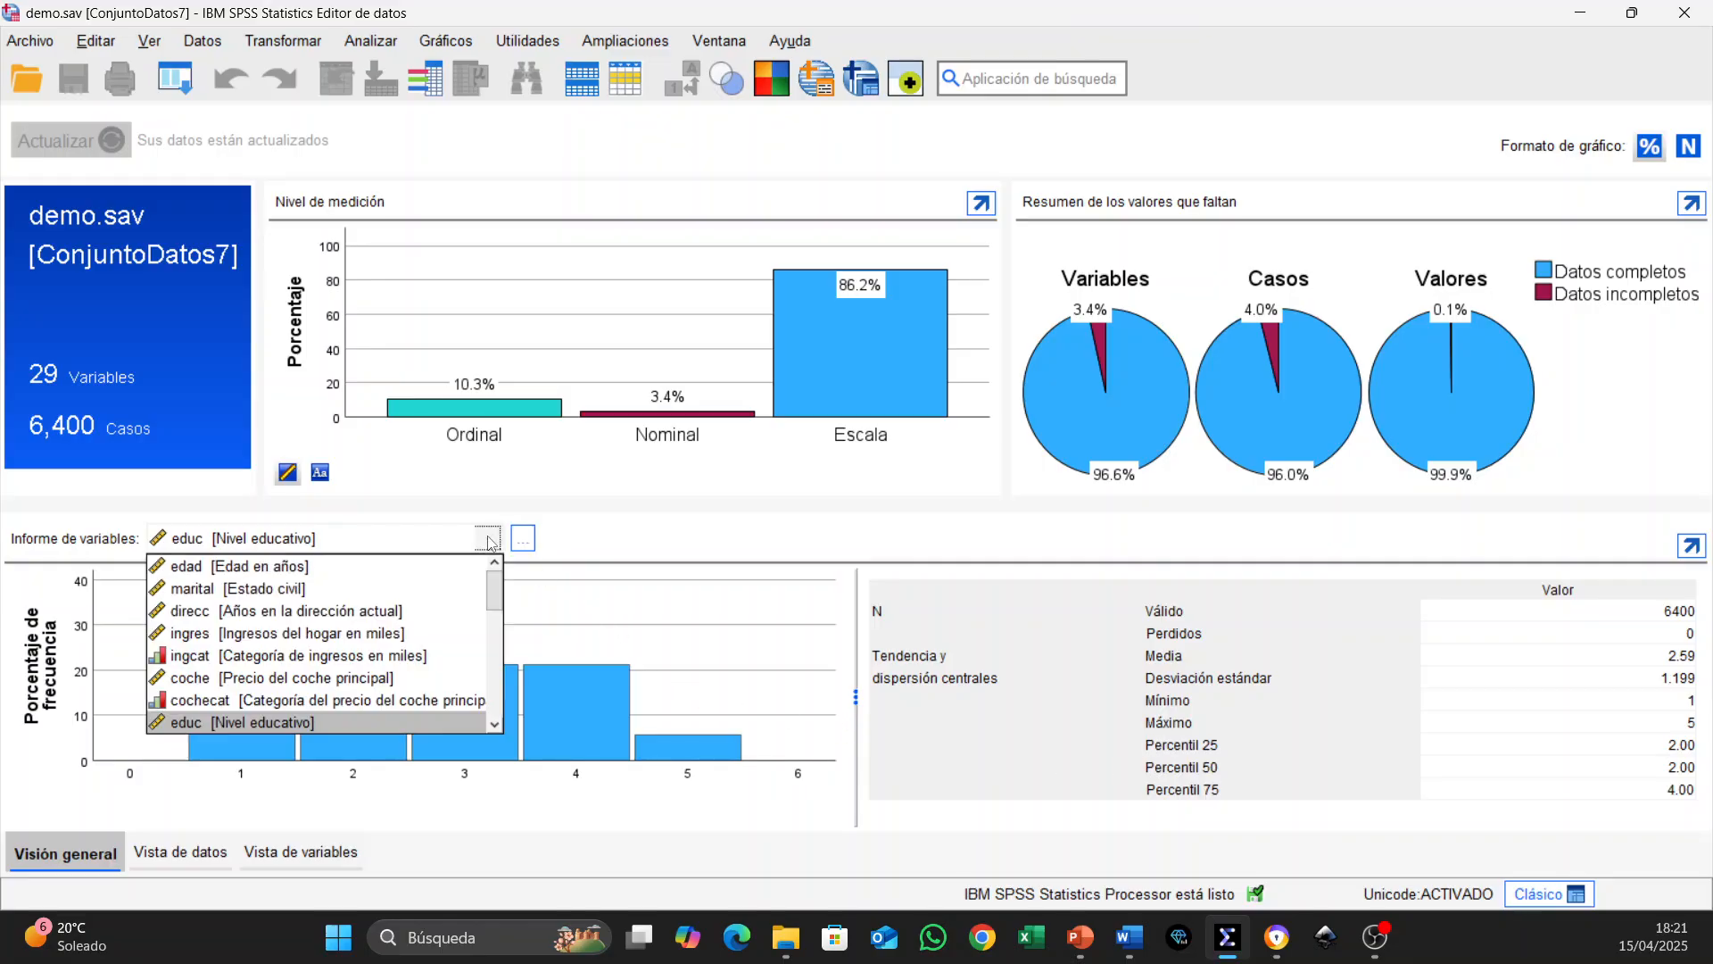
{"action": "left_click", "coordinate": [223, 575]}
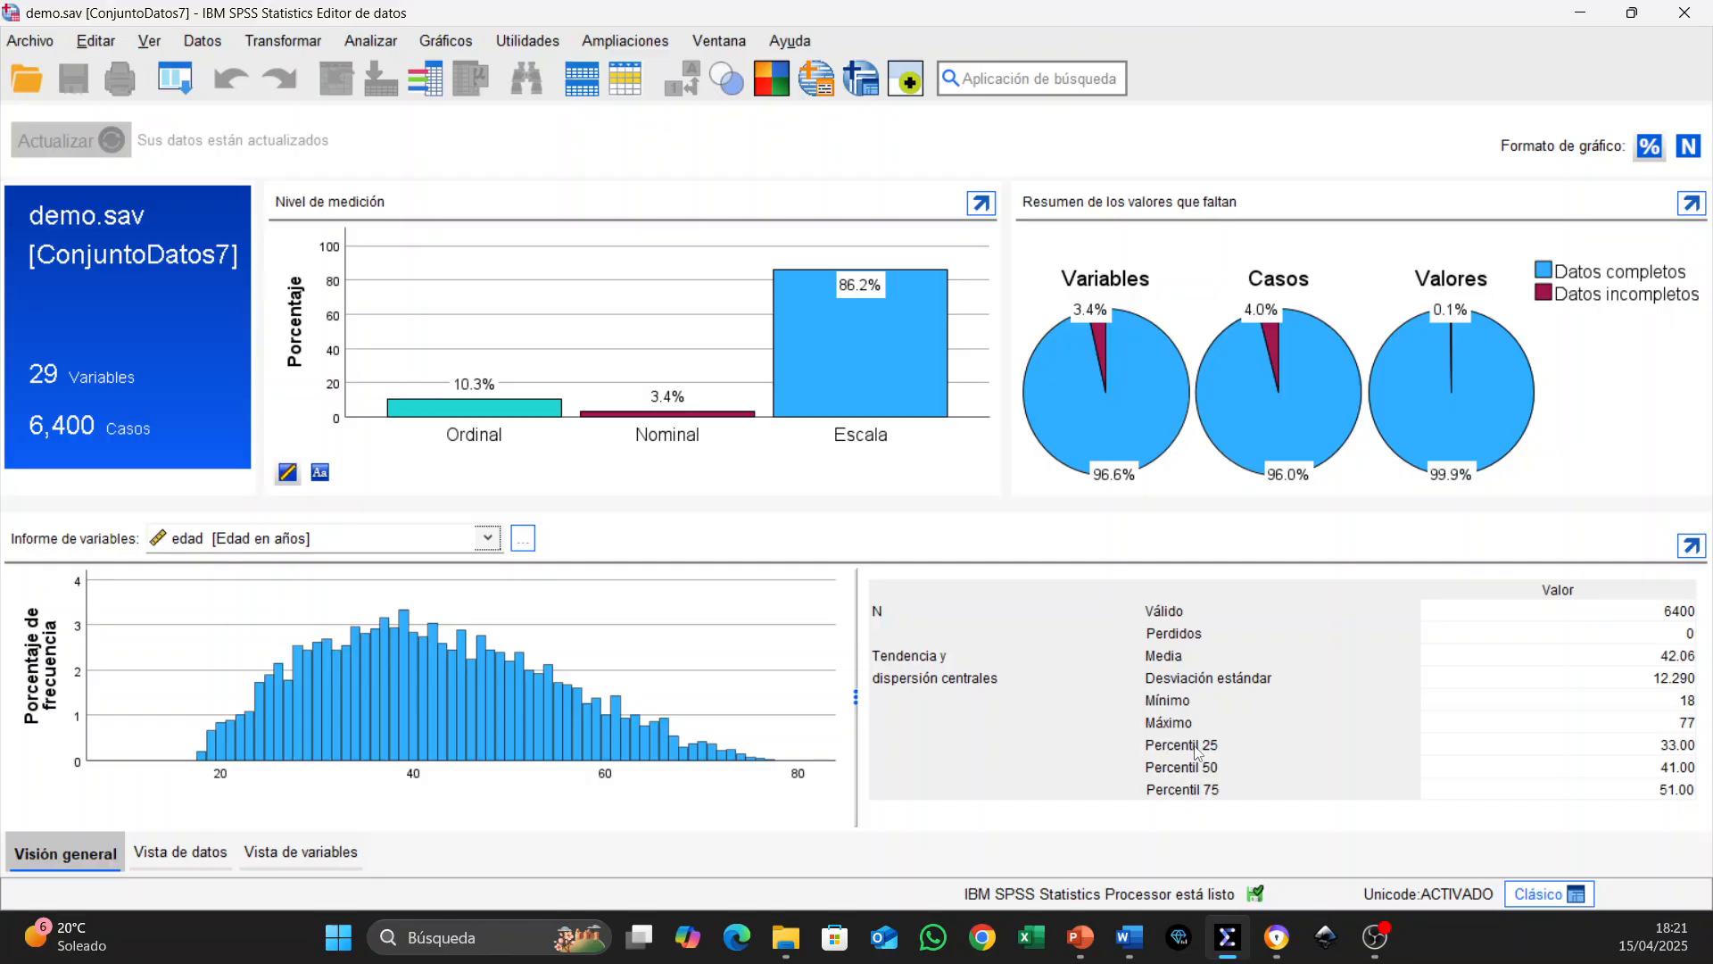
{"action": "left_click", "coordinate": [488, 538]}
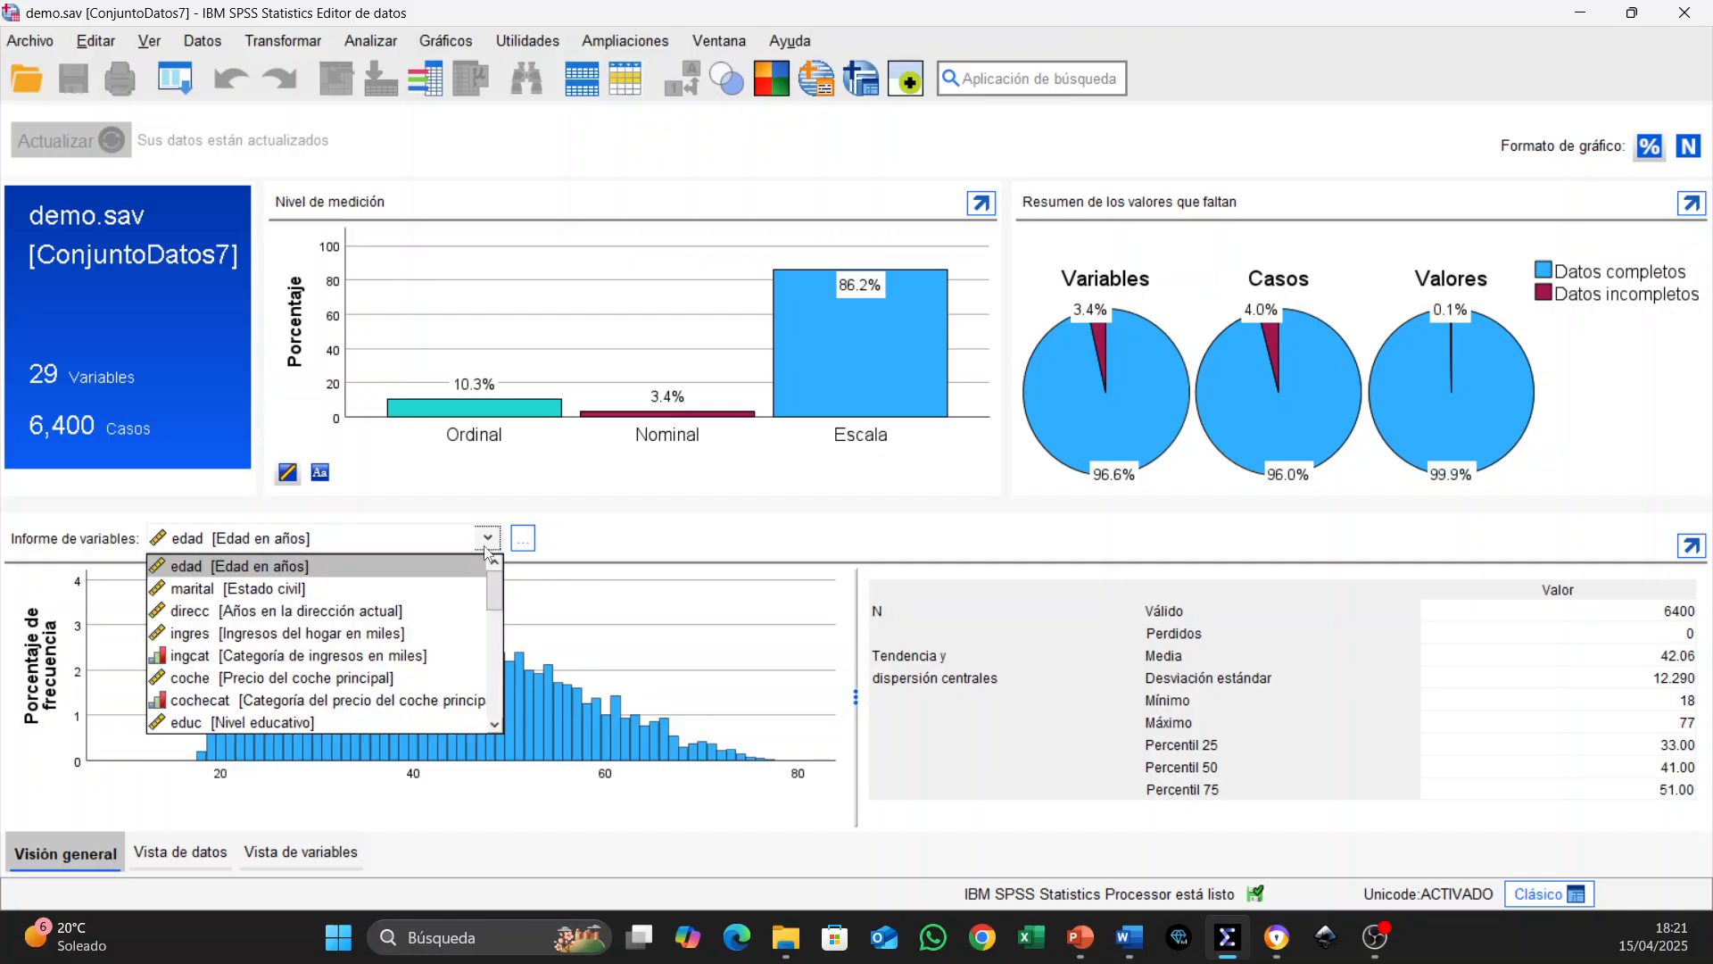
{"action": "left_click", "coordinate": [264, 656]}
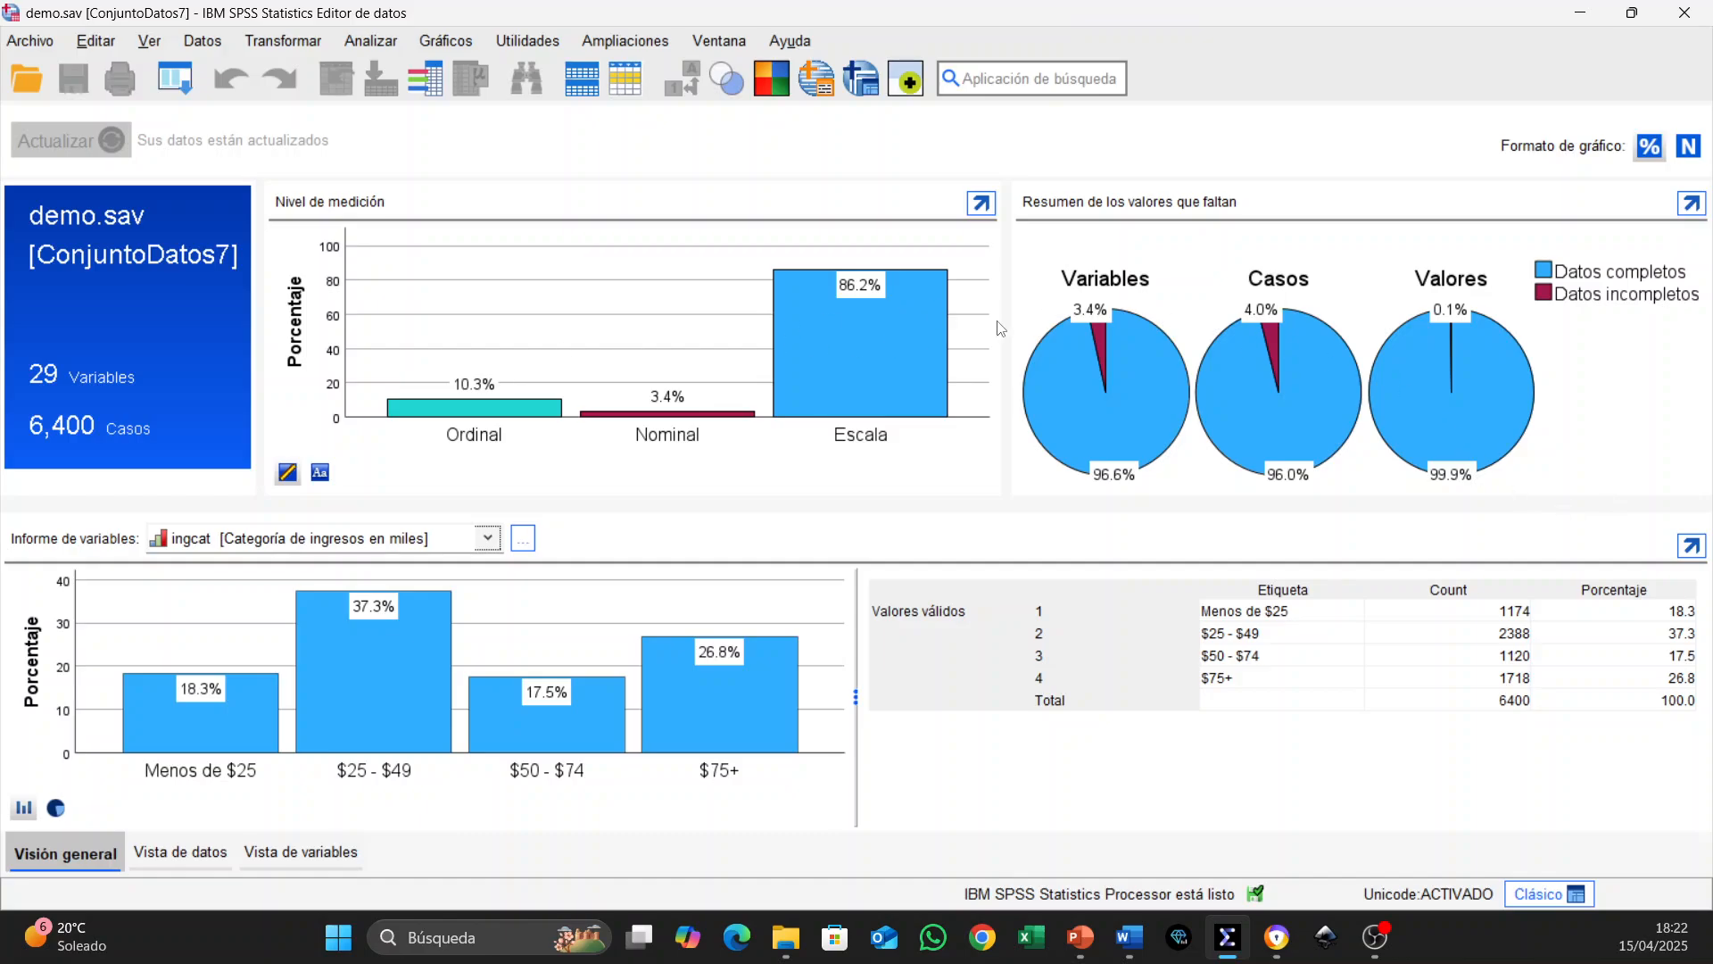
- View the overview charts as counts and return them to percentages
{"action": "left_click", "coordinate": [1687, 147]}
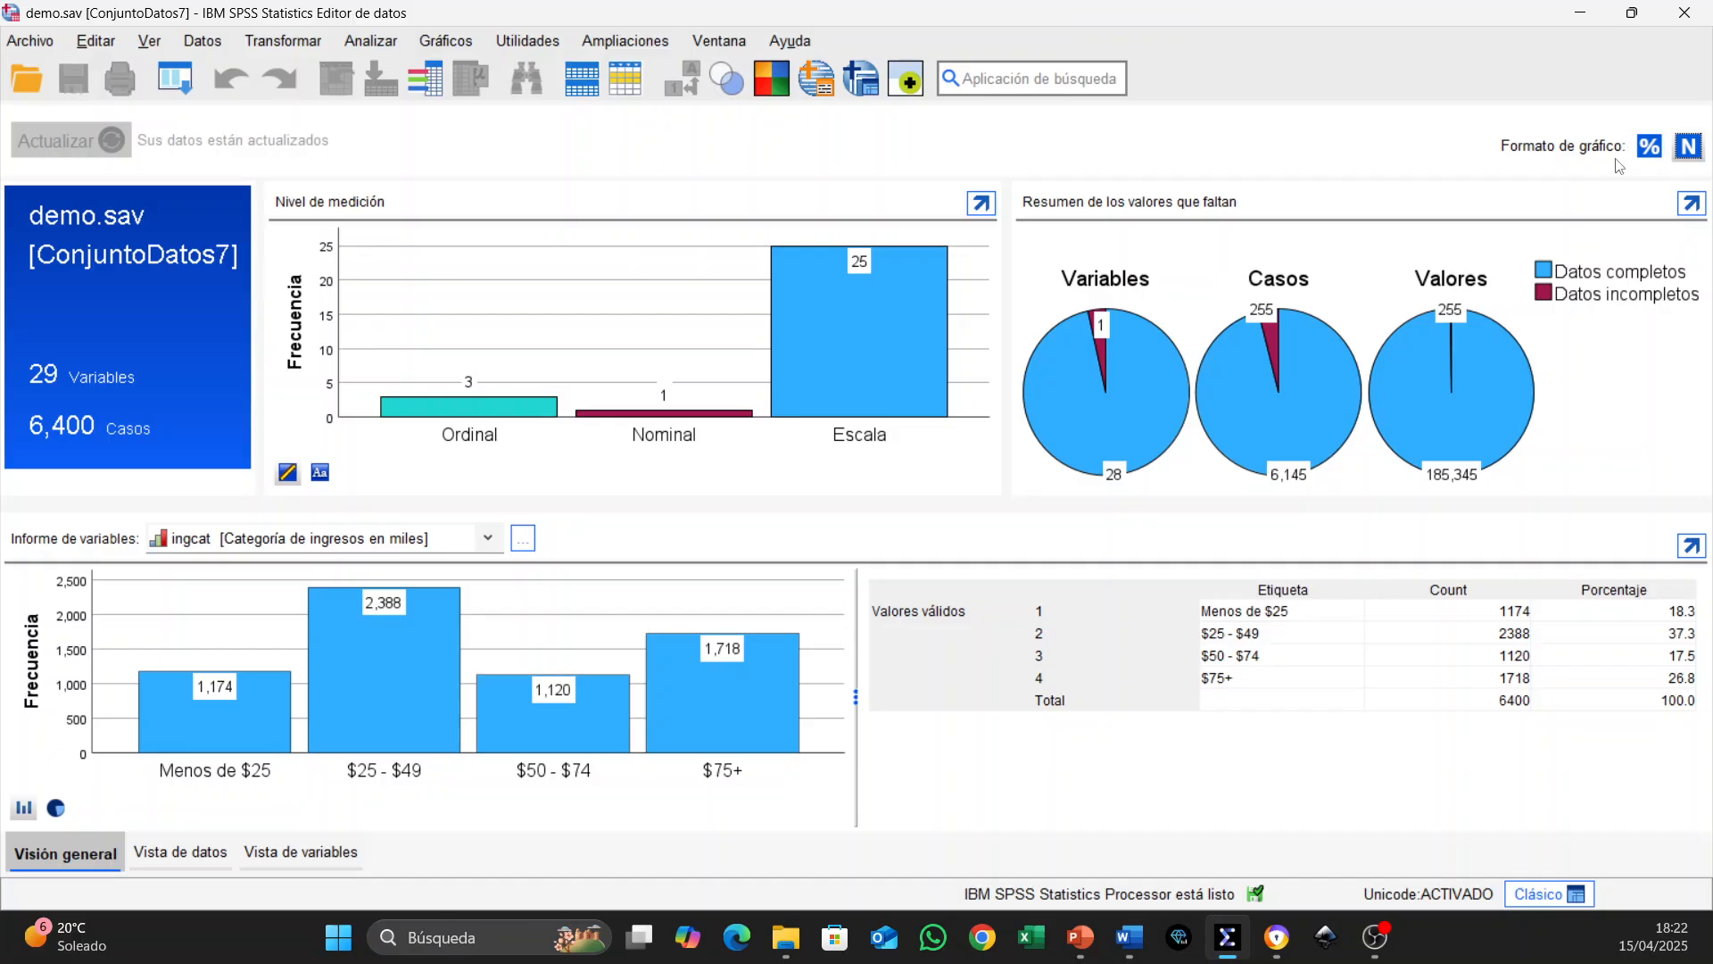
{"action": "left_click", "coordinate": [1652, 148]}
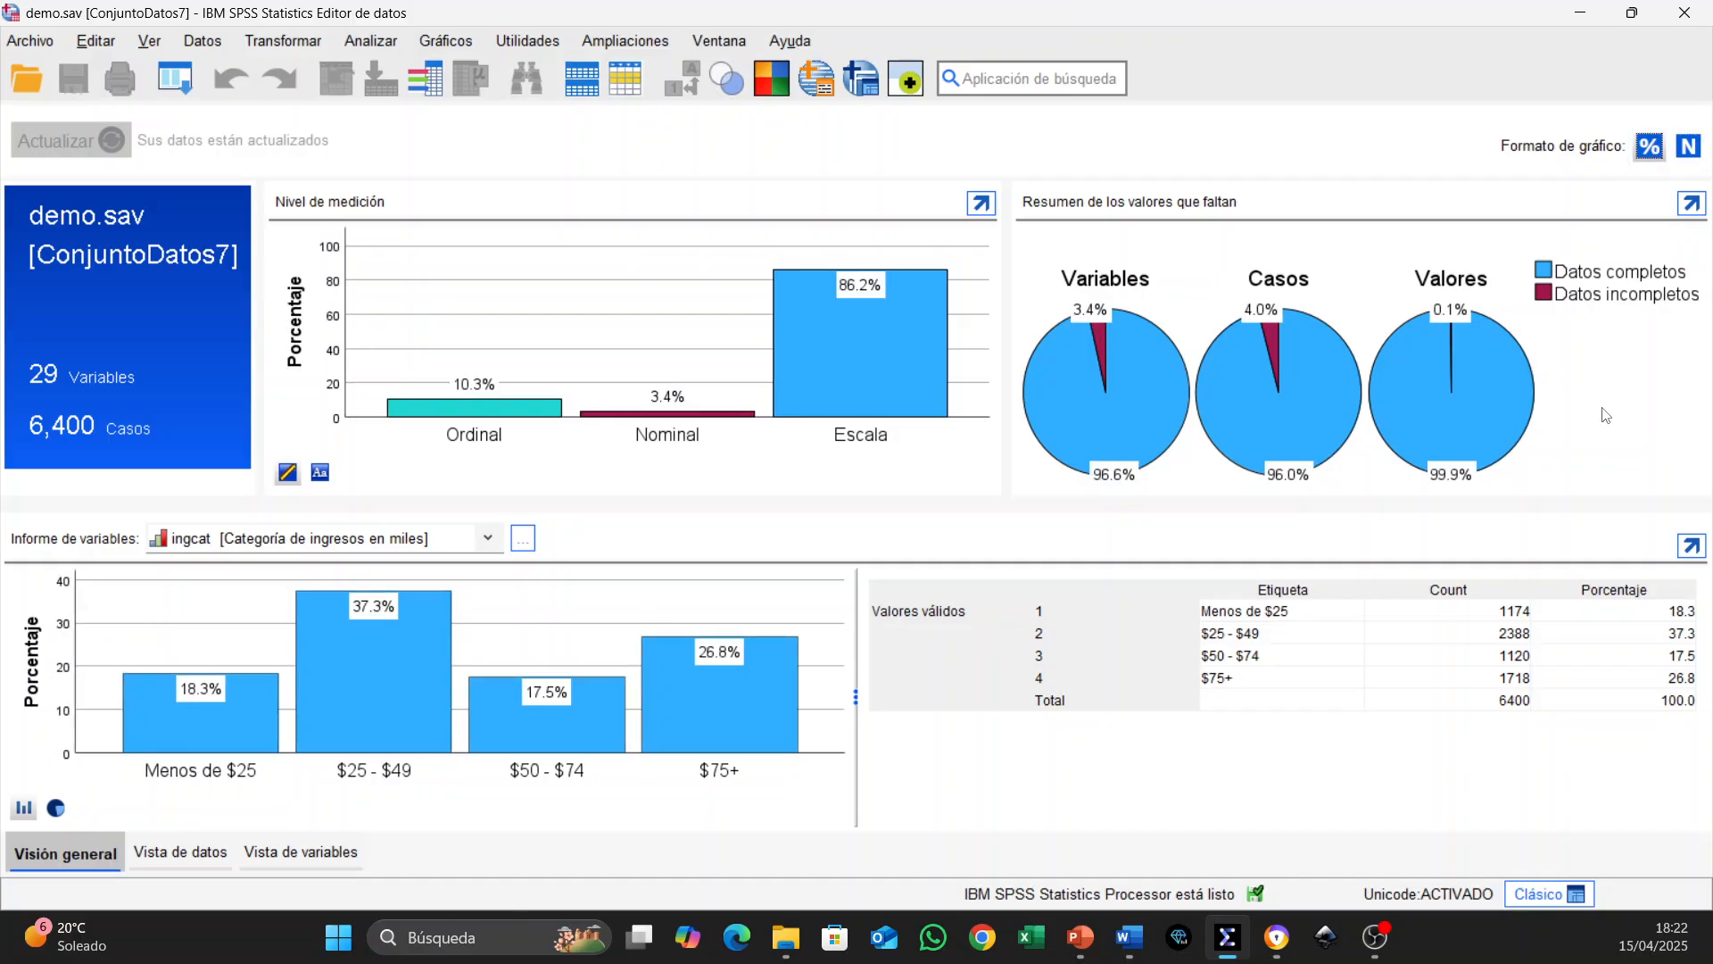
- Review the frequency analysis options for ingcat from the variable report and close them without running the analysis
{"action": "left_click", "coordinate": [1691, 553]}
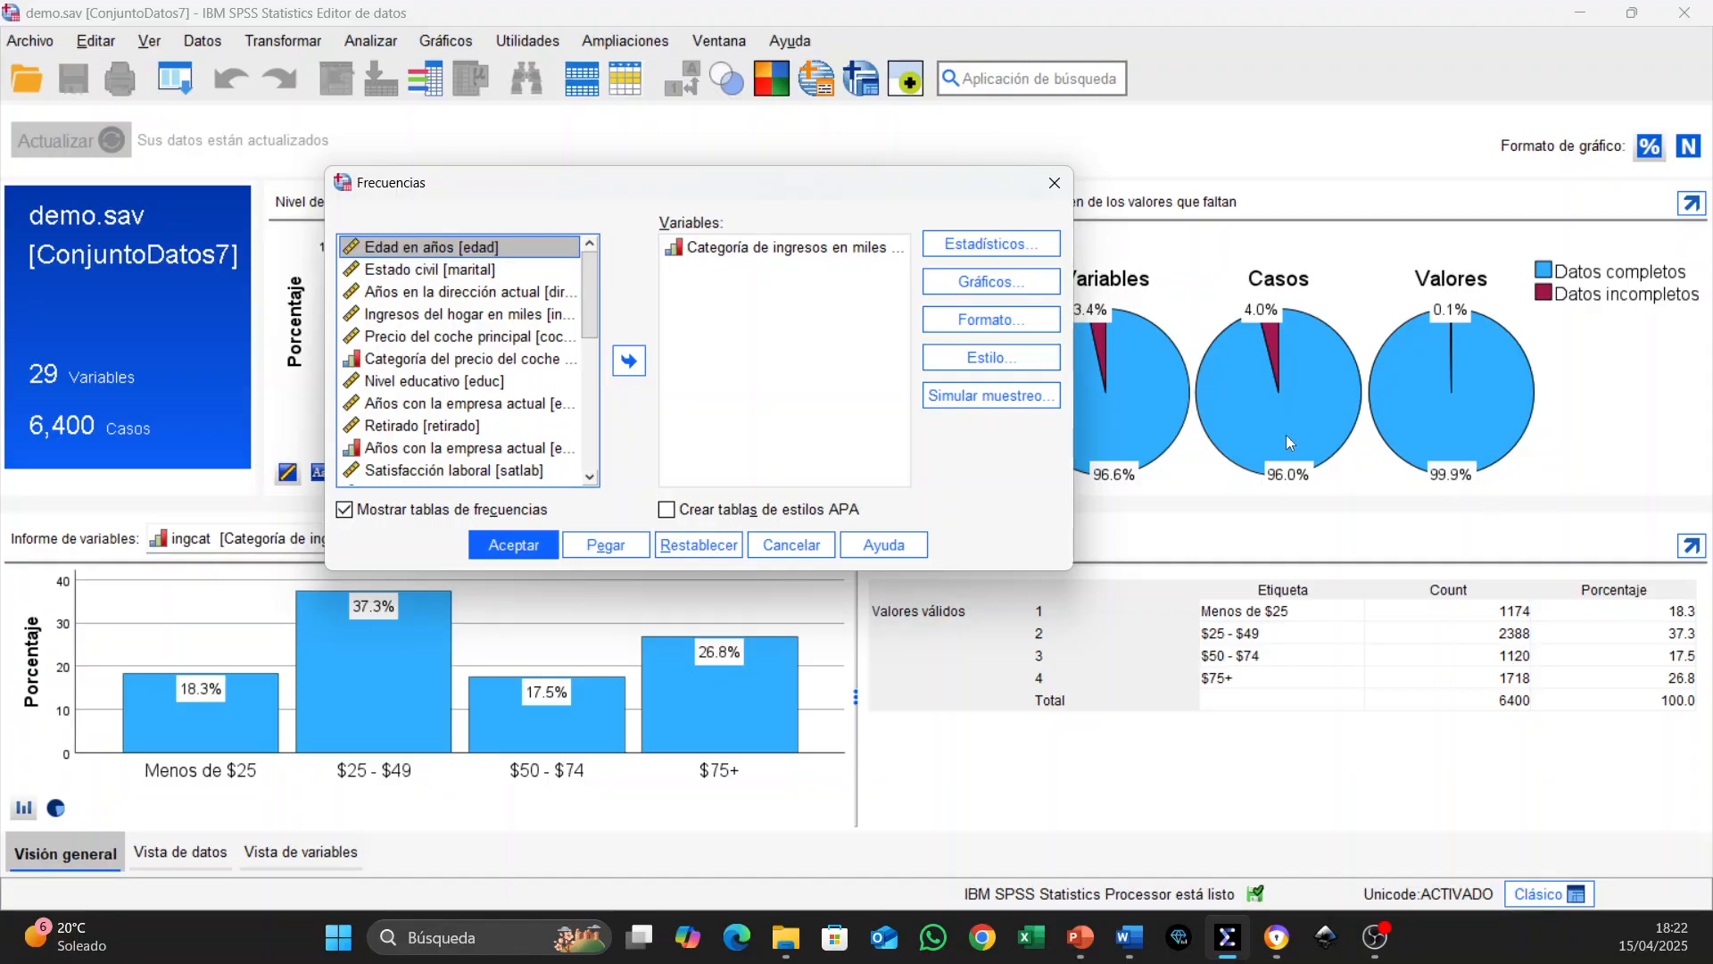
{"action": "left_click_drag", "start_coordinate": [817, 190], "coordinate": [1221, 142]}
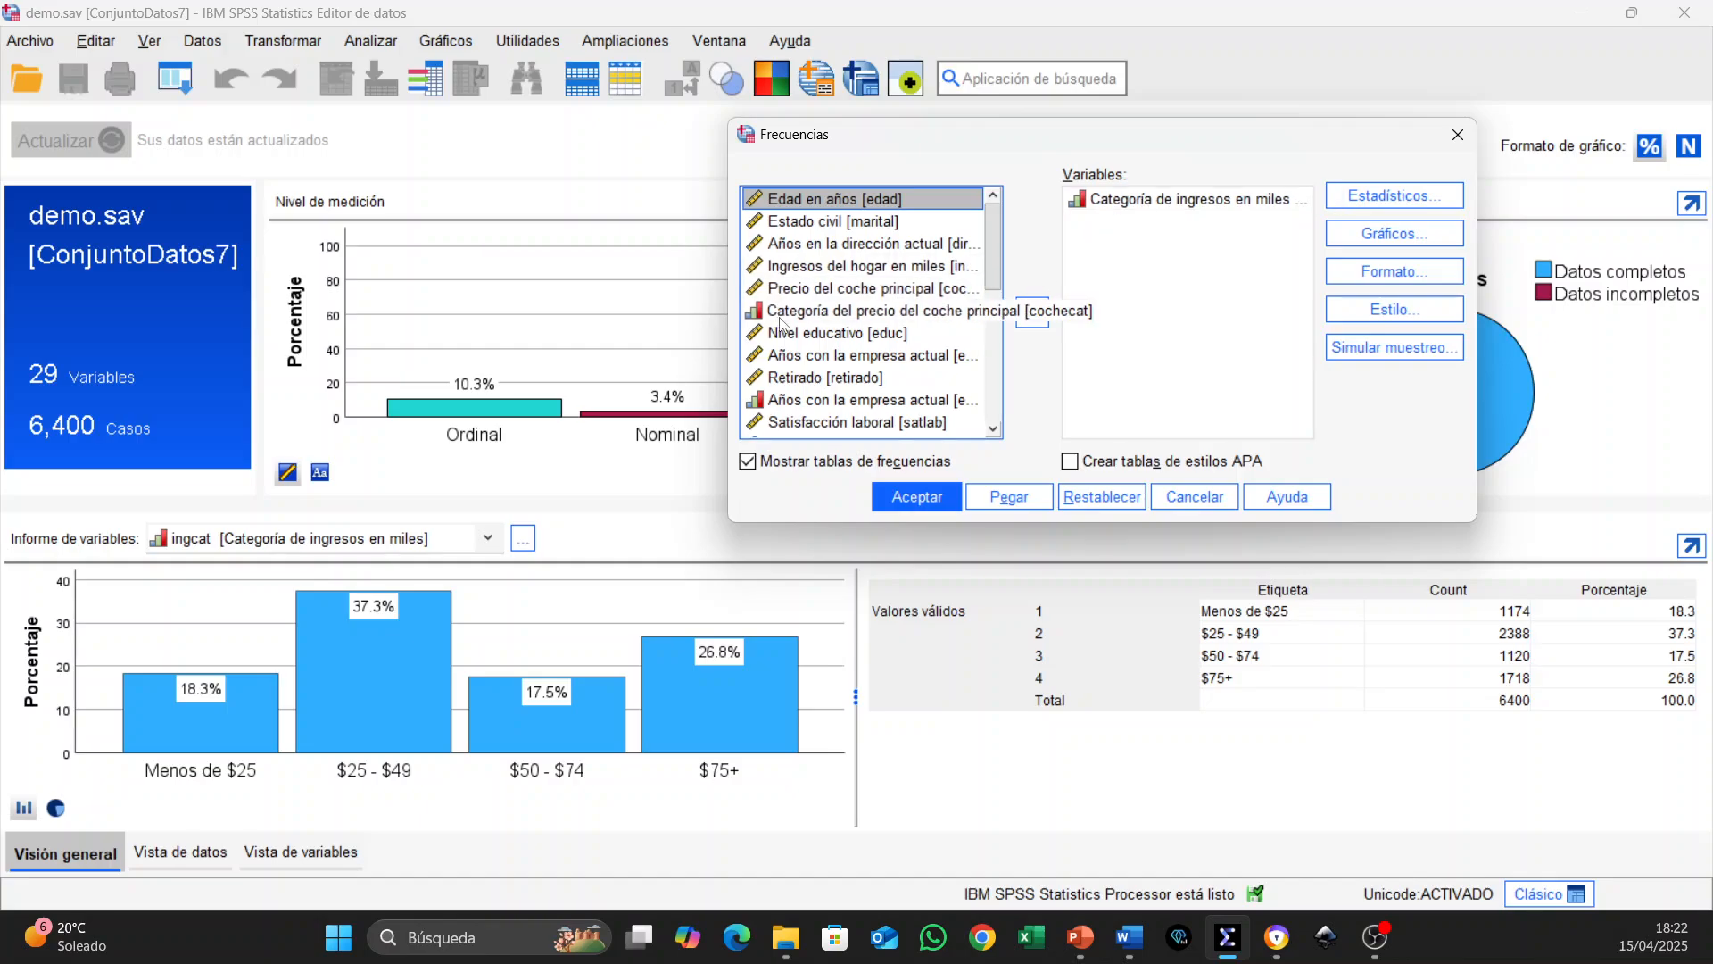
{"action": "left_click", "coordinate": [1460, 138]}
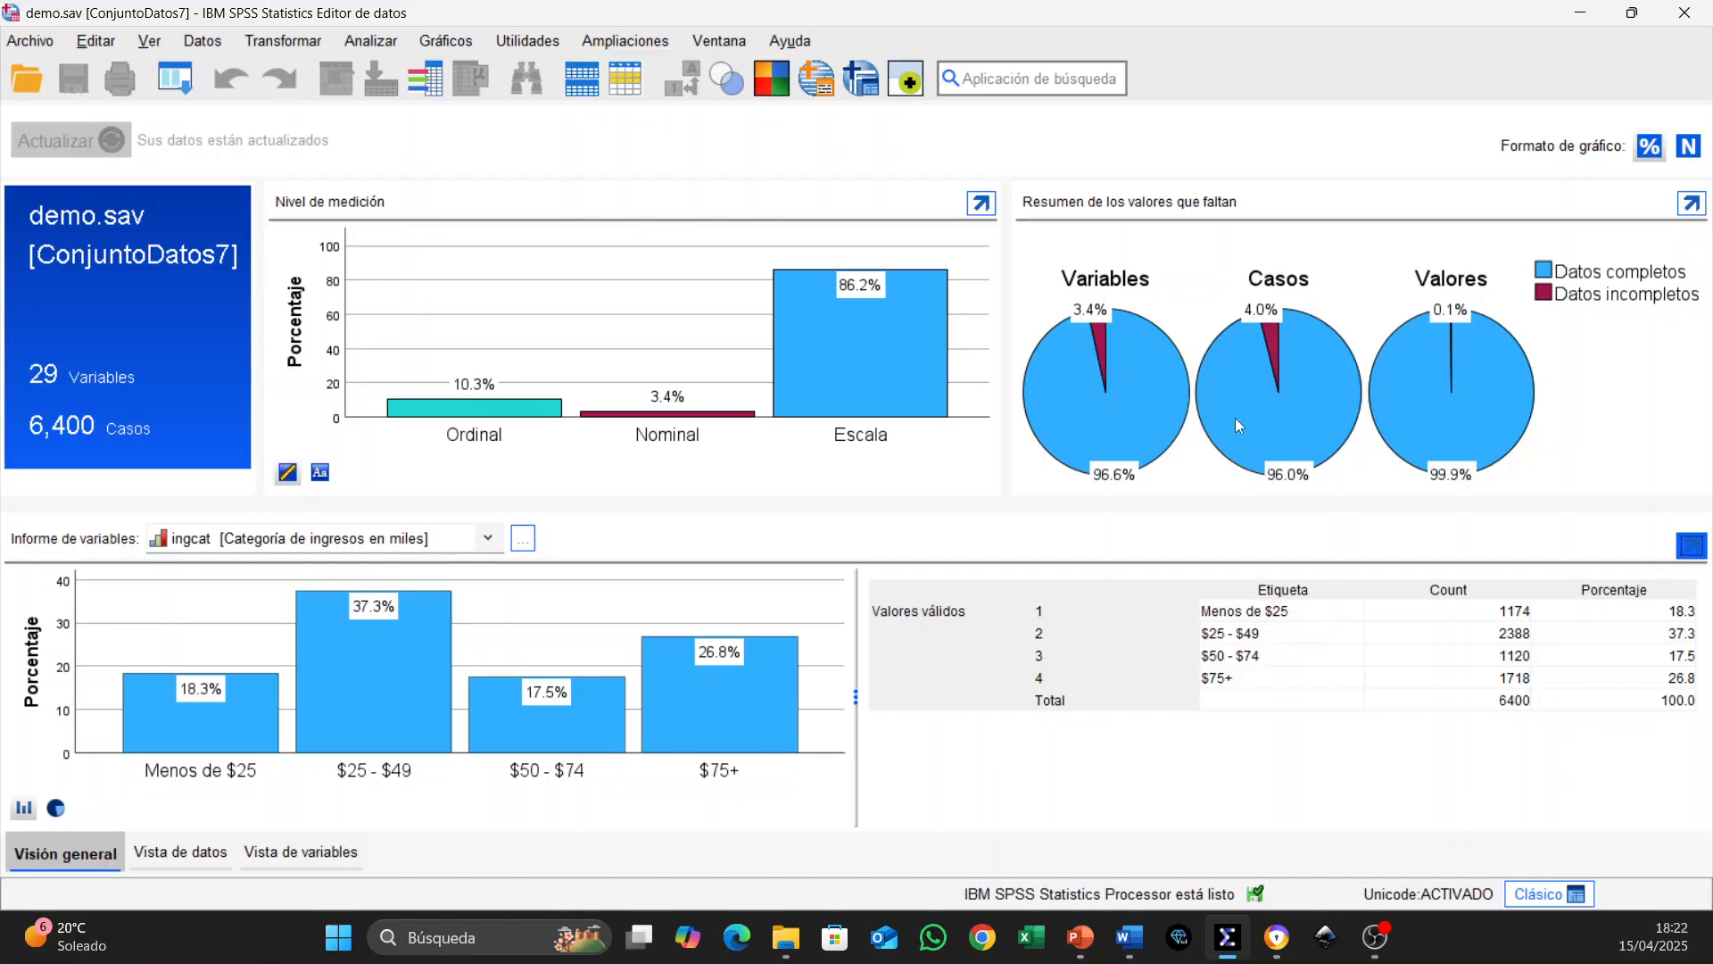
- Review the pattern analysis options from the missing values summary and cancel without running the analysis
{"action": "left_click", "coordinate": [1691, 204]}
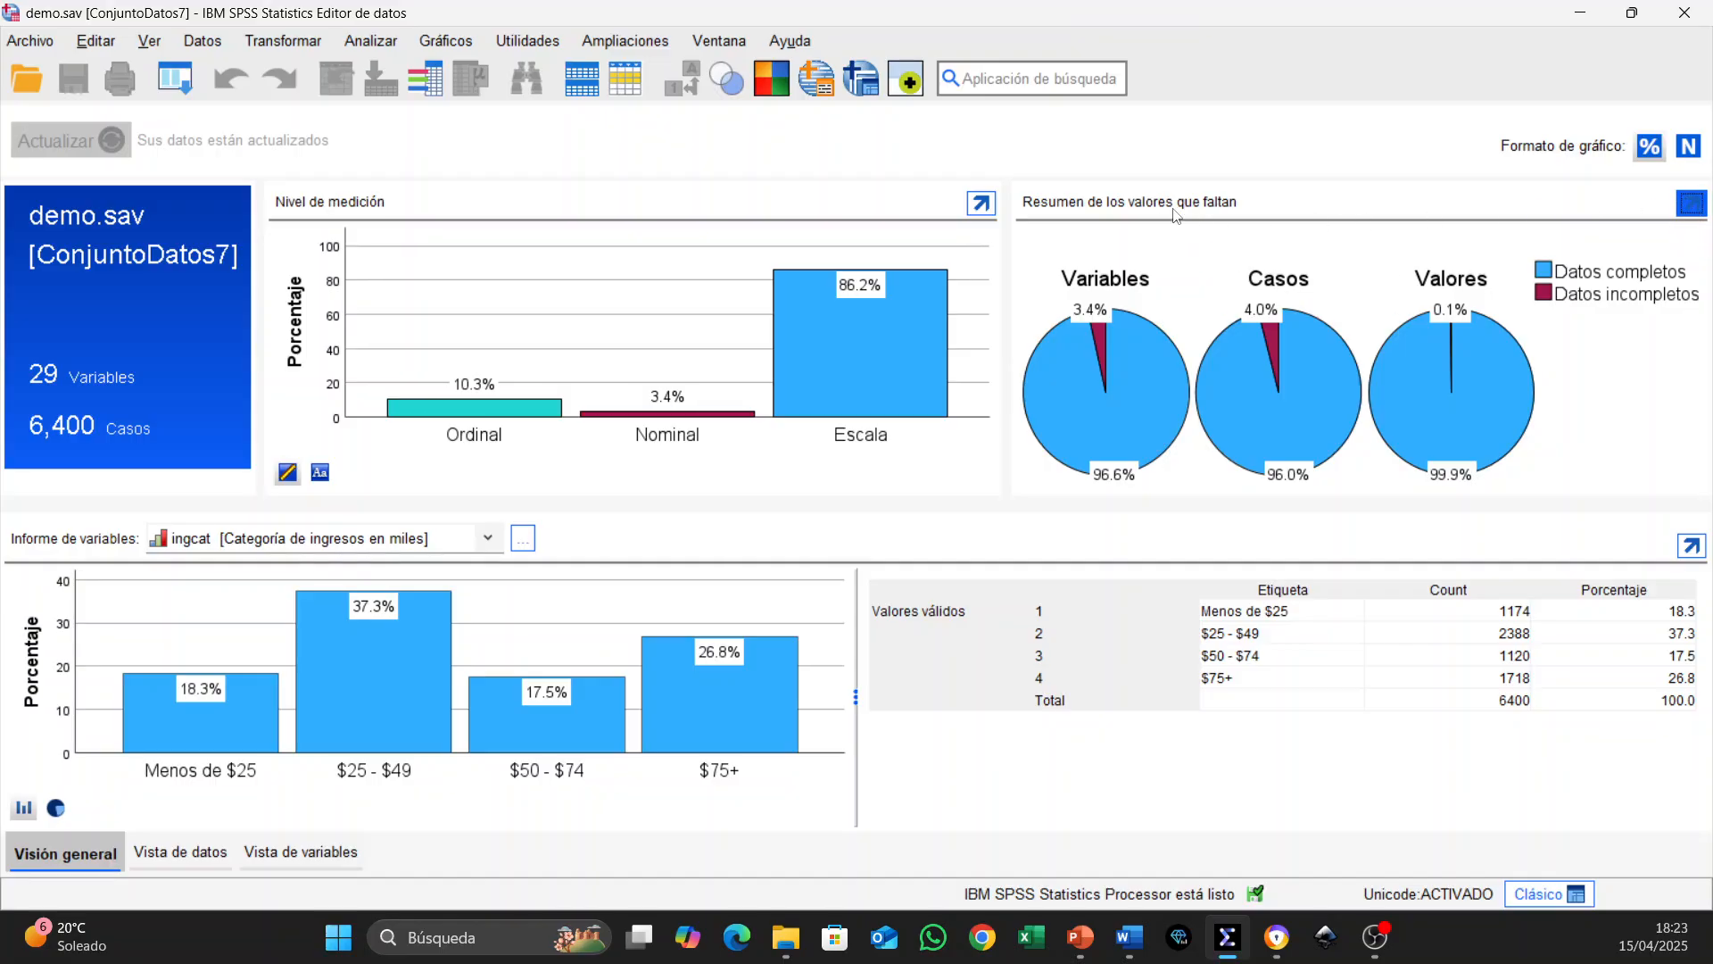
{"action": "left_click", "coordinate": [1694, 204]}
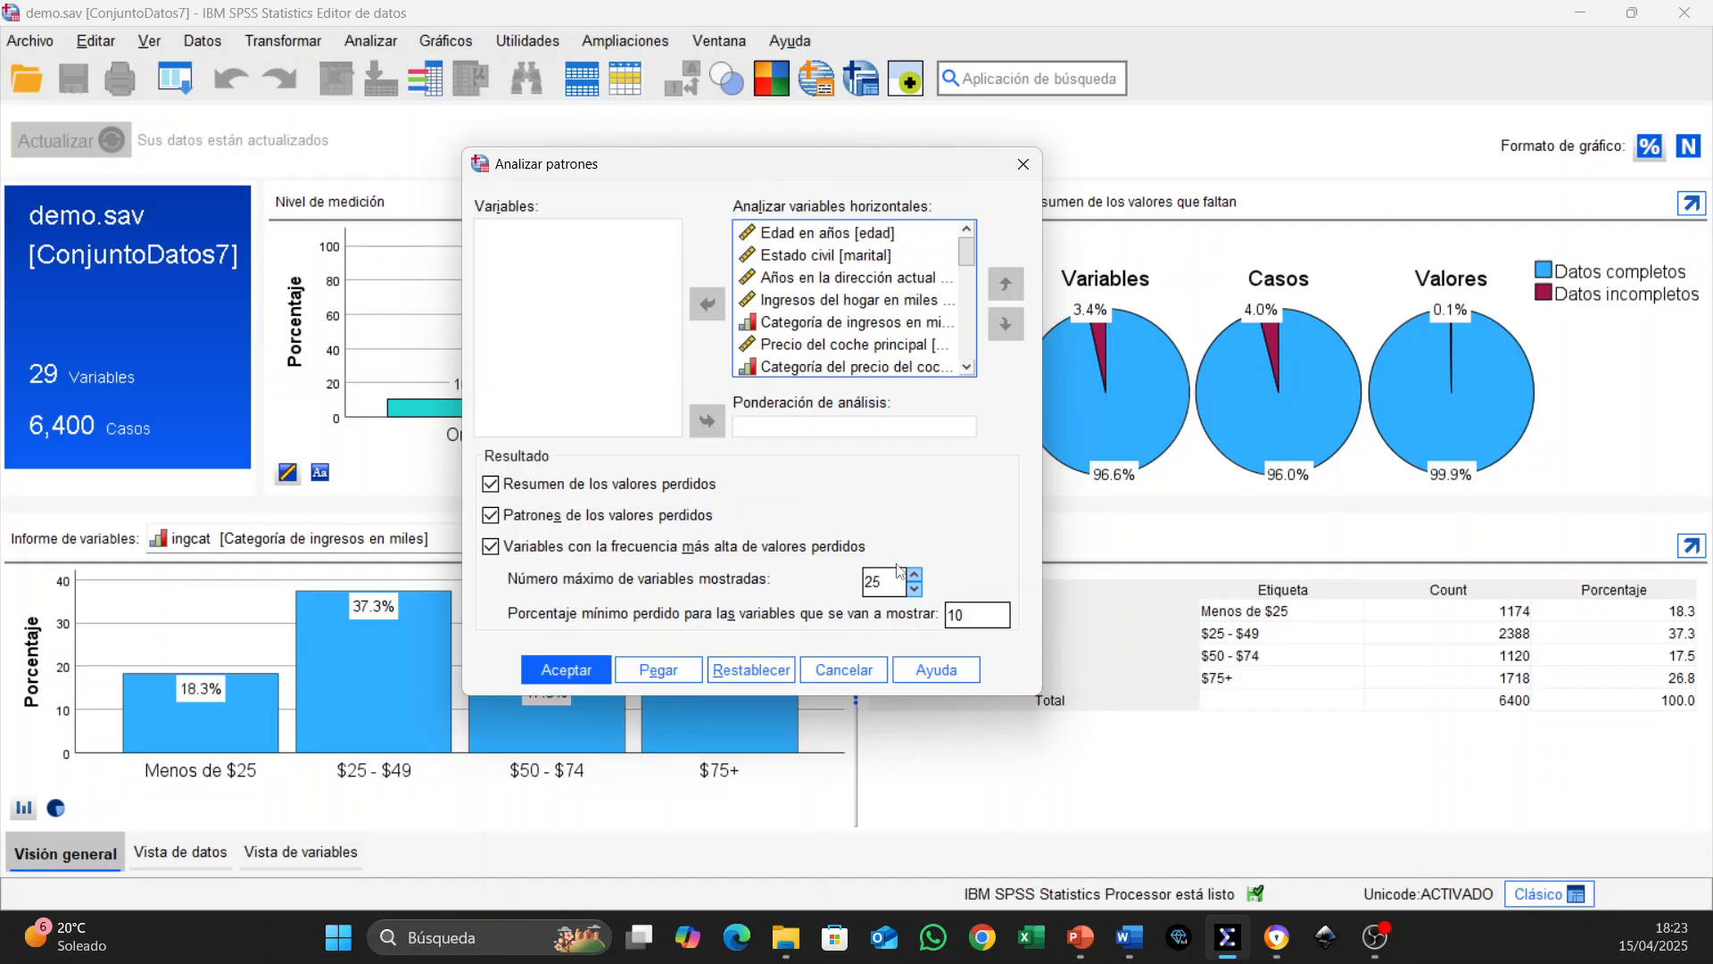
{"action": "left_click", "coordinate": [837, 680]}
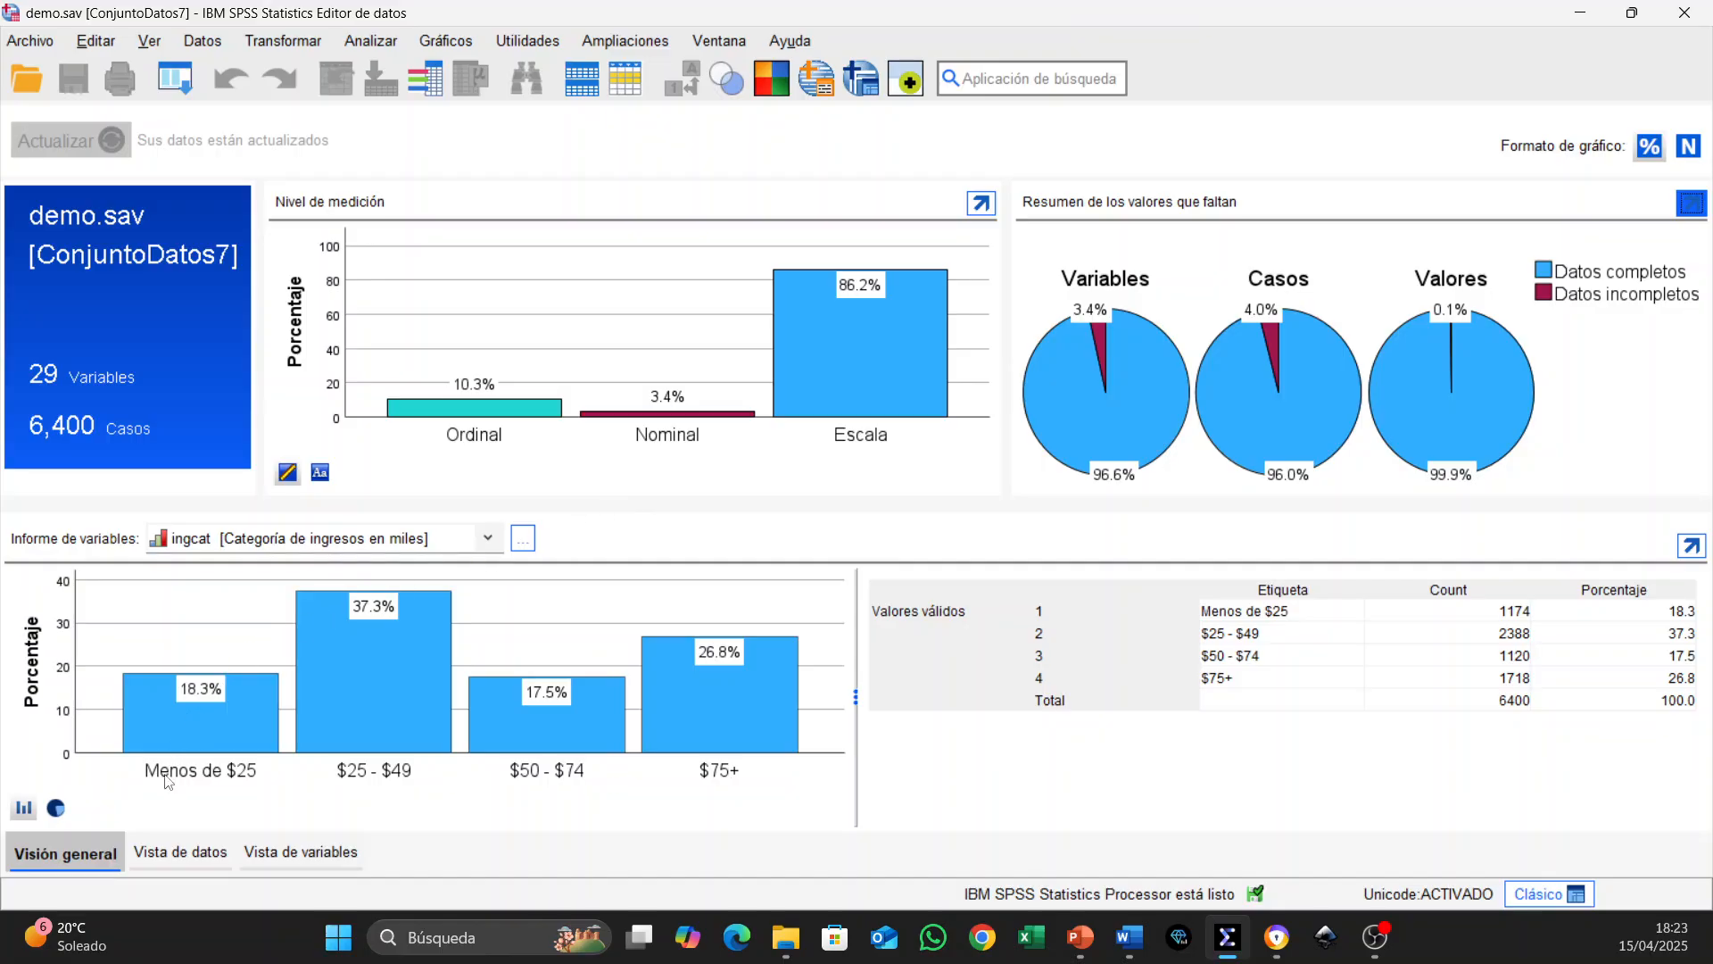
- In the variable view, review the variable type options for edad and cancel without changing them
{"action": "left_click", "coordinate": [308, 859]}
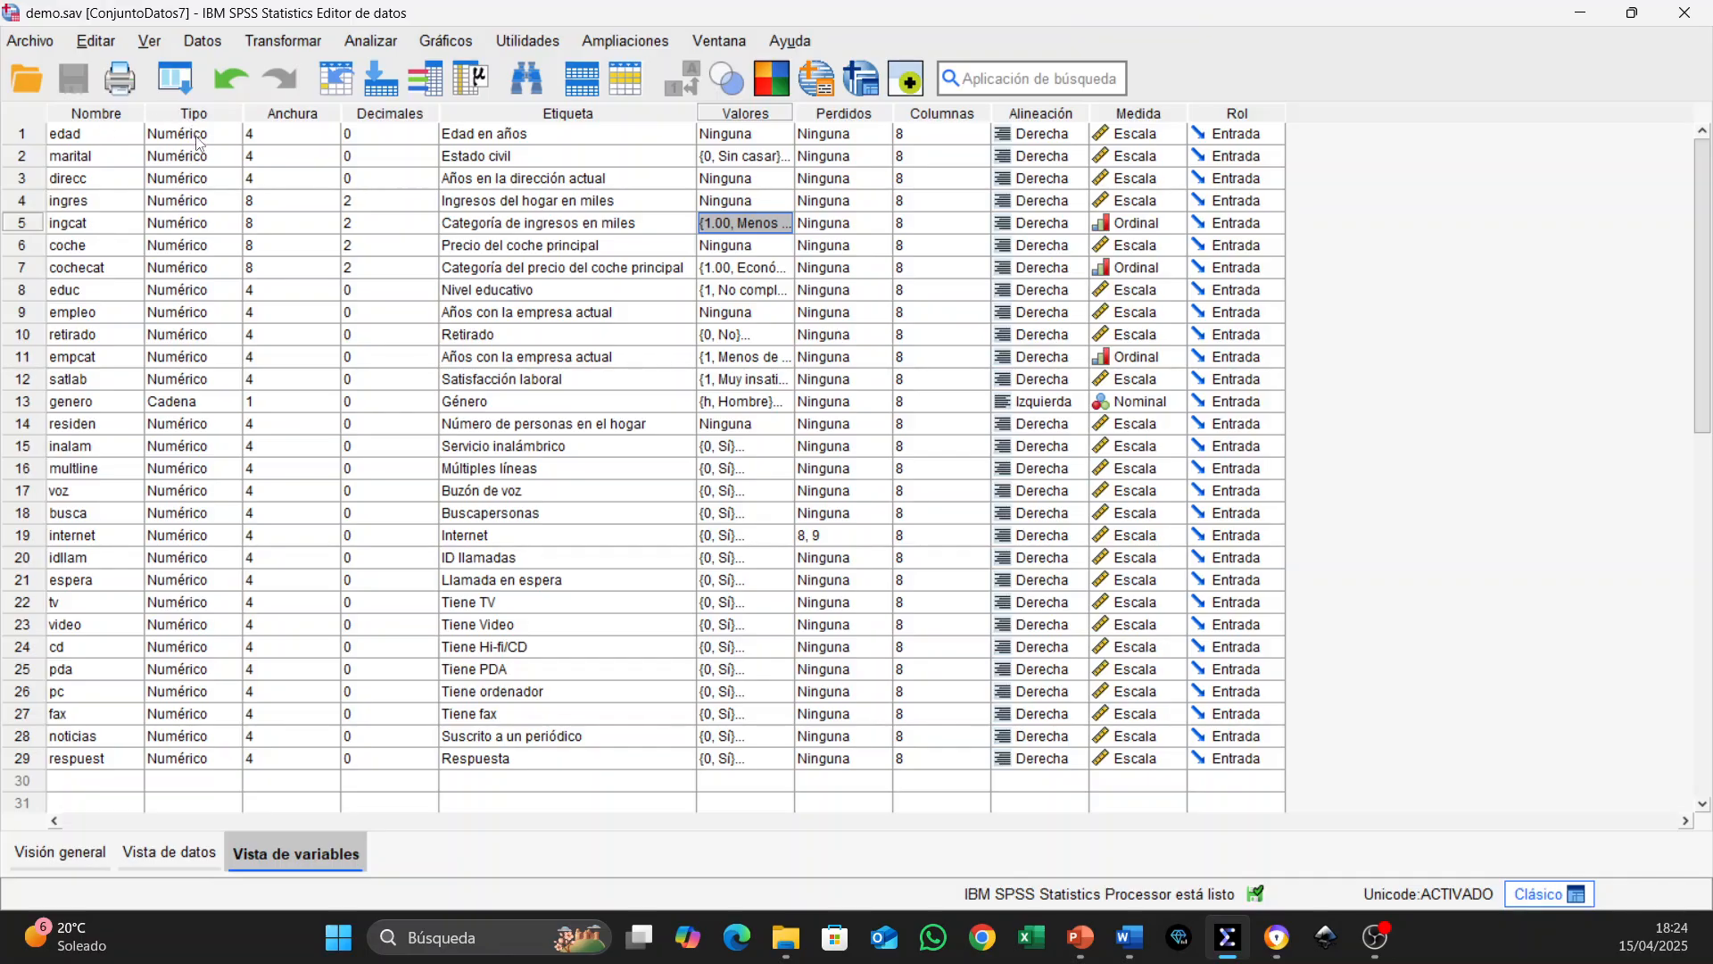
{"action": "left_click", "coordinate": [230, 136]}
{"action": "left_click", "coordinate": [234, 134]}
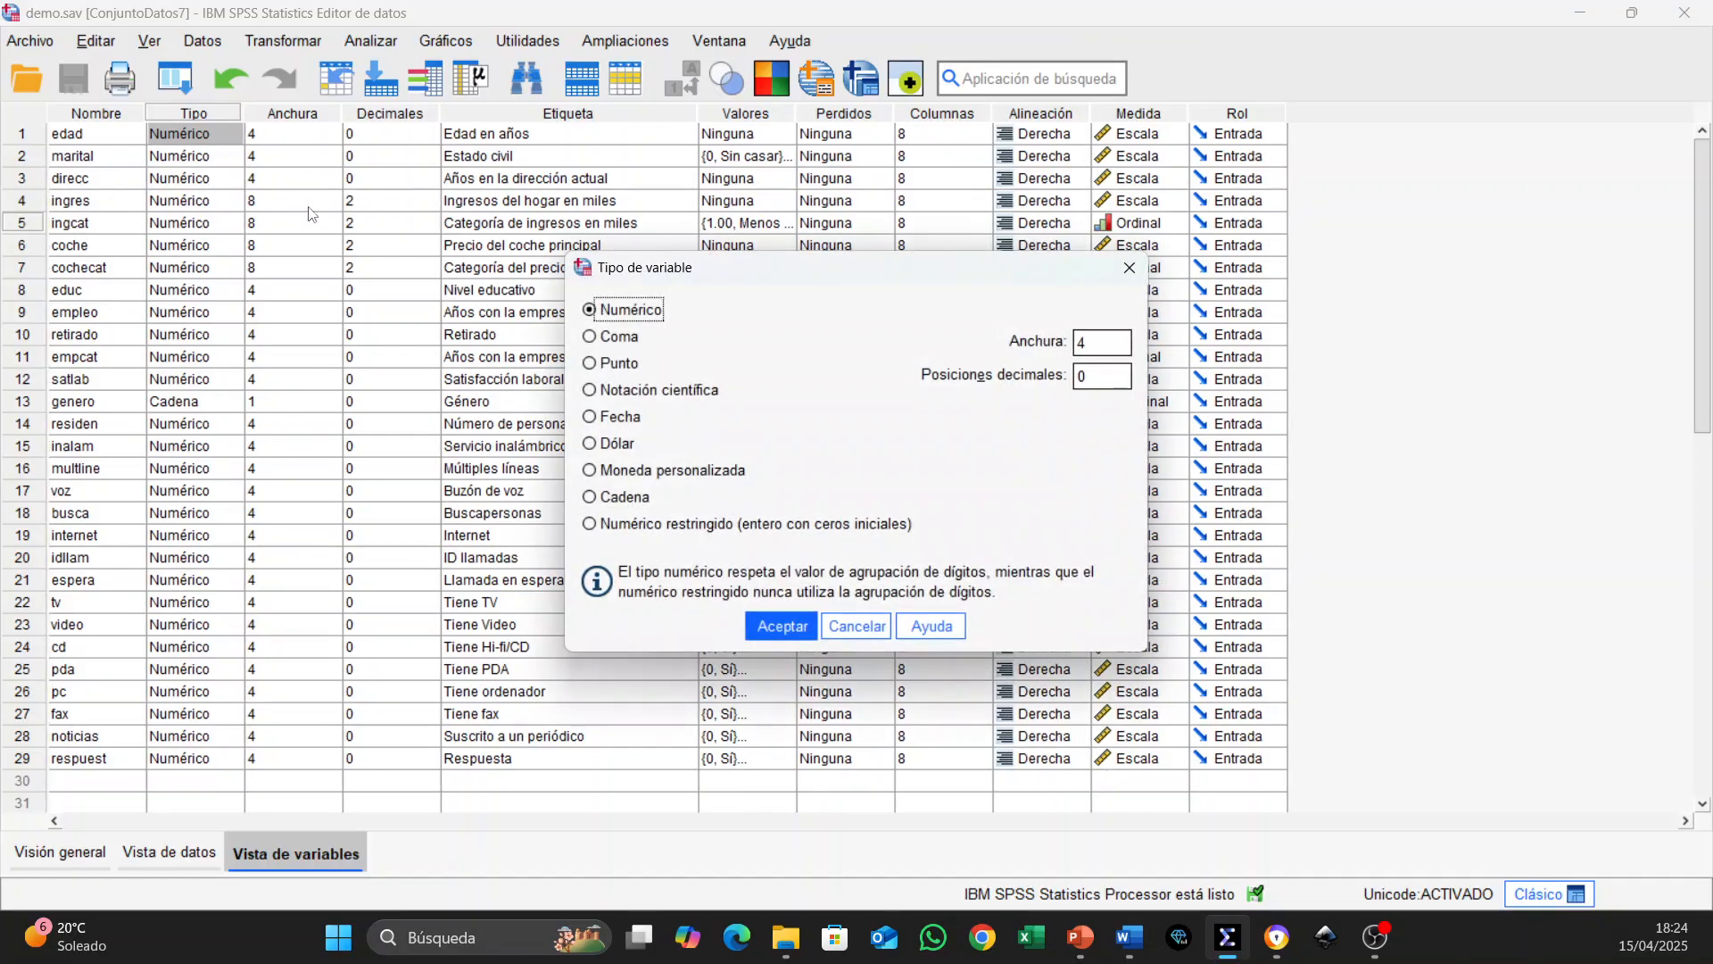
{"action": "left_click", "coordinate": [857, 627]}
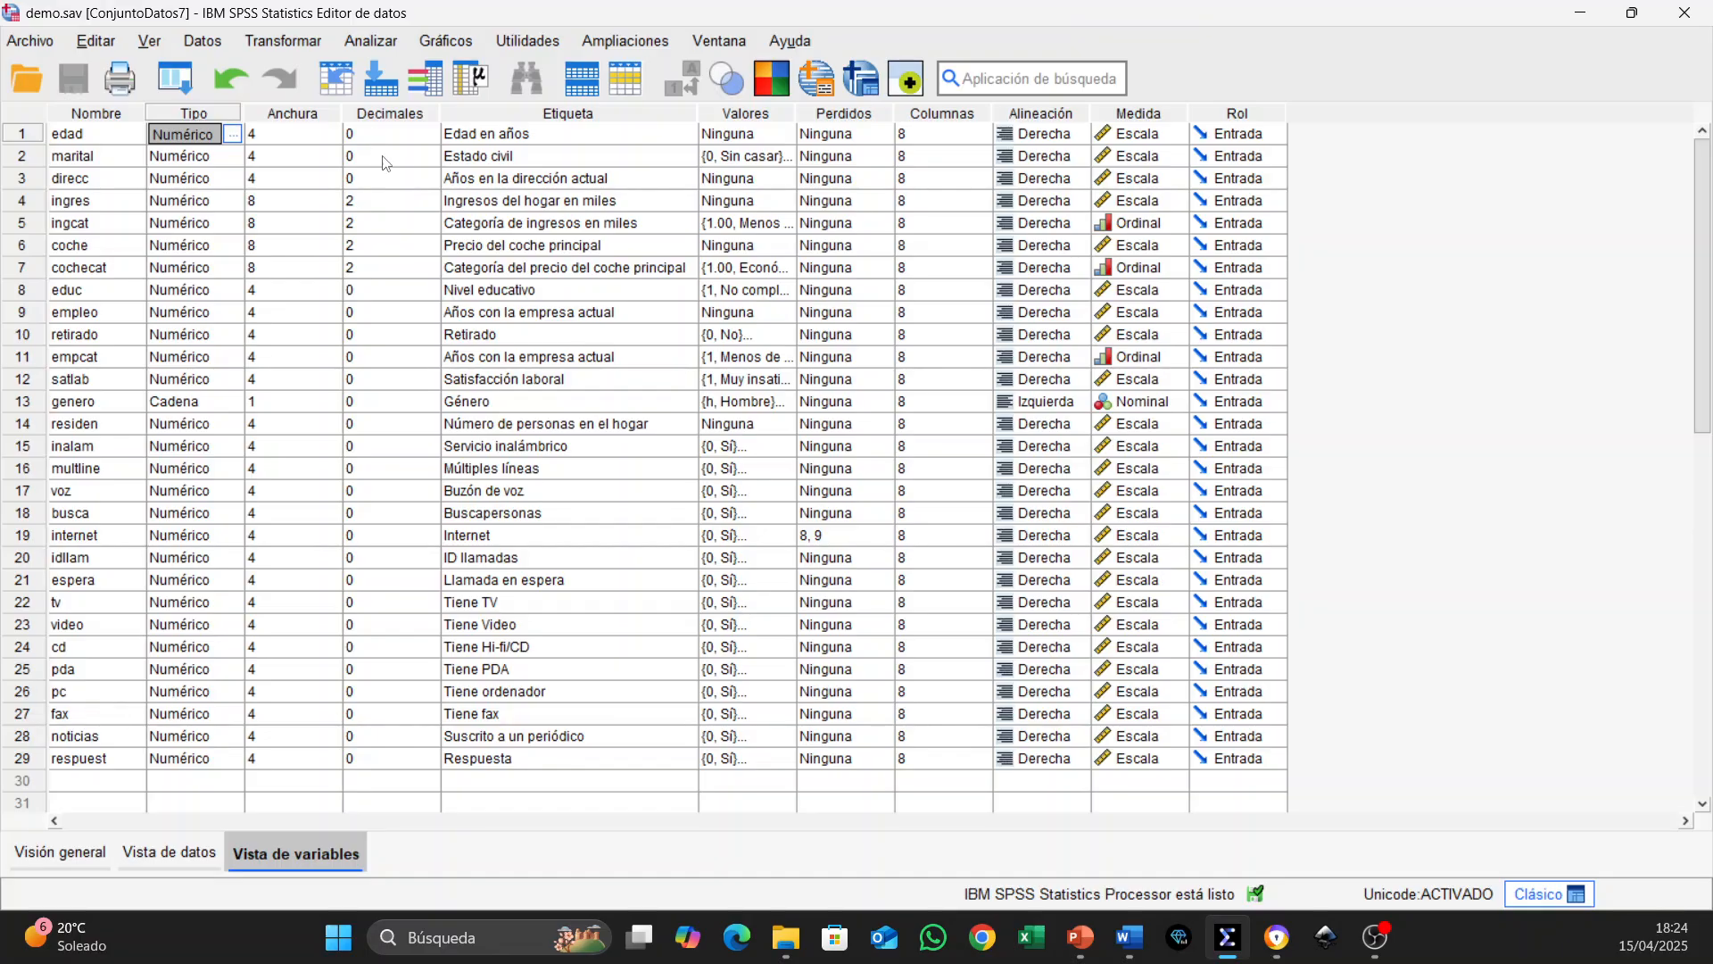
- Examine the descriptive labels of the first seven variables, edad through cochecat, against their short names
{"action": "left_click", "coordinate": [525, 135]}
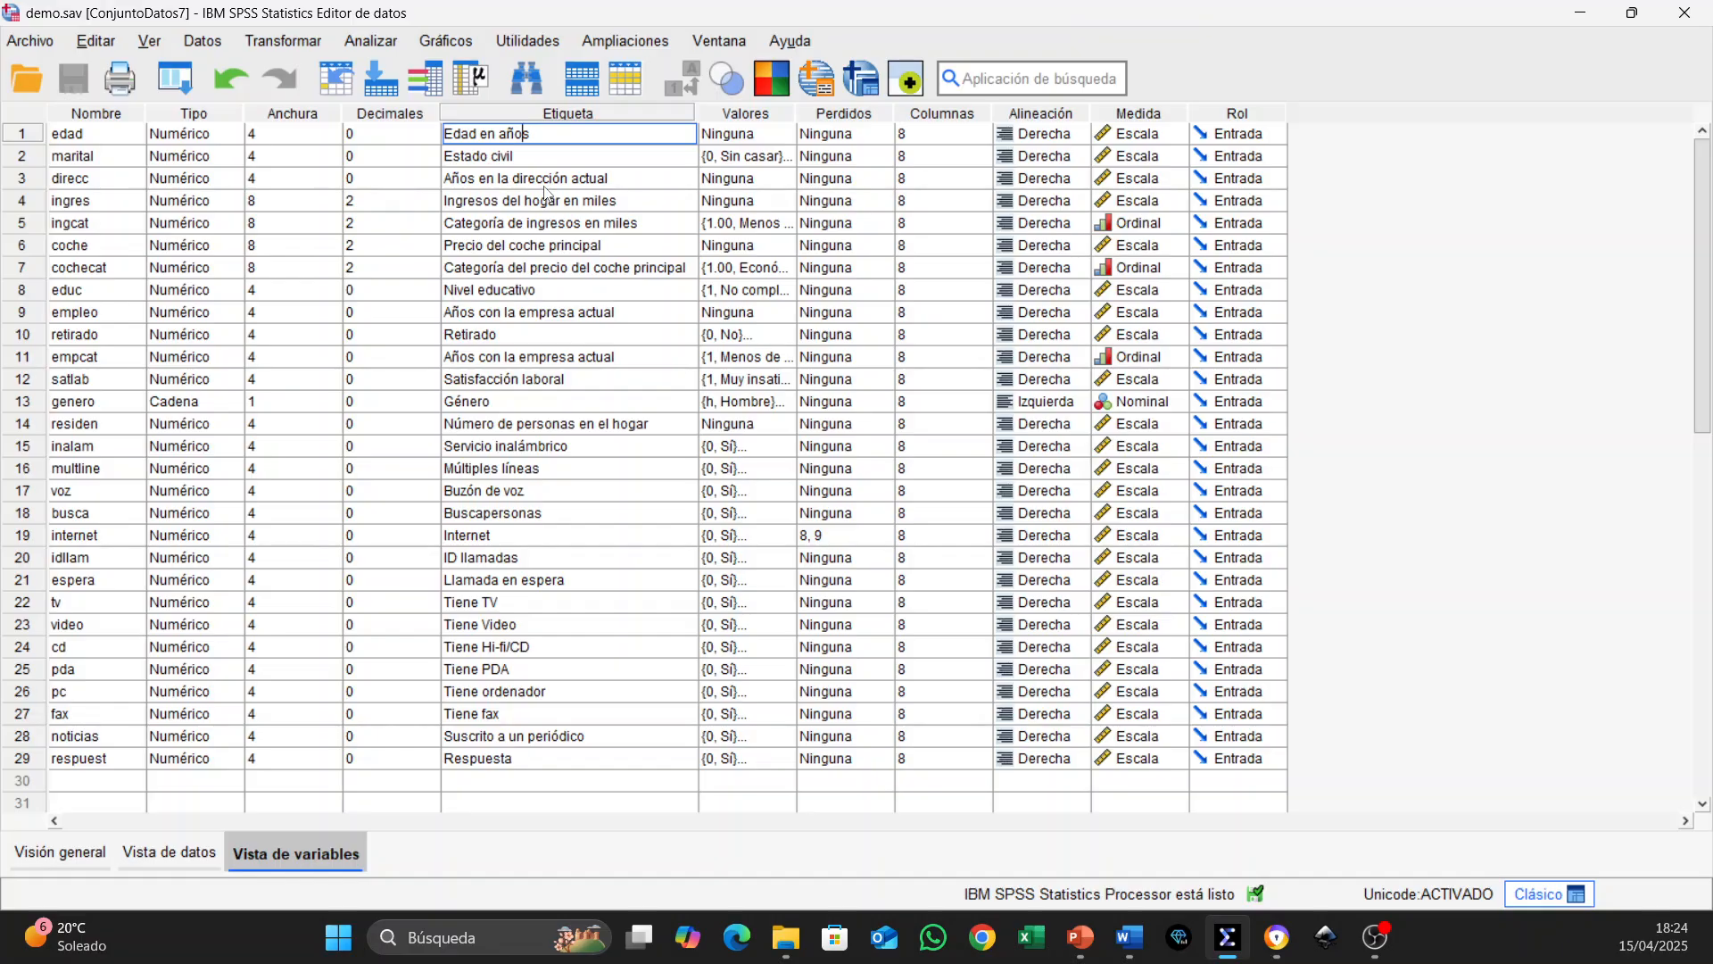
{"action": "left_click", "coordinate": [540, 154]}
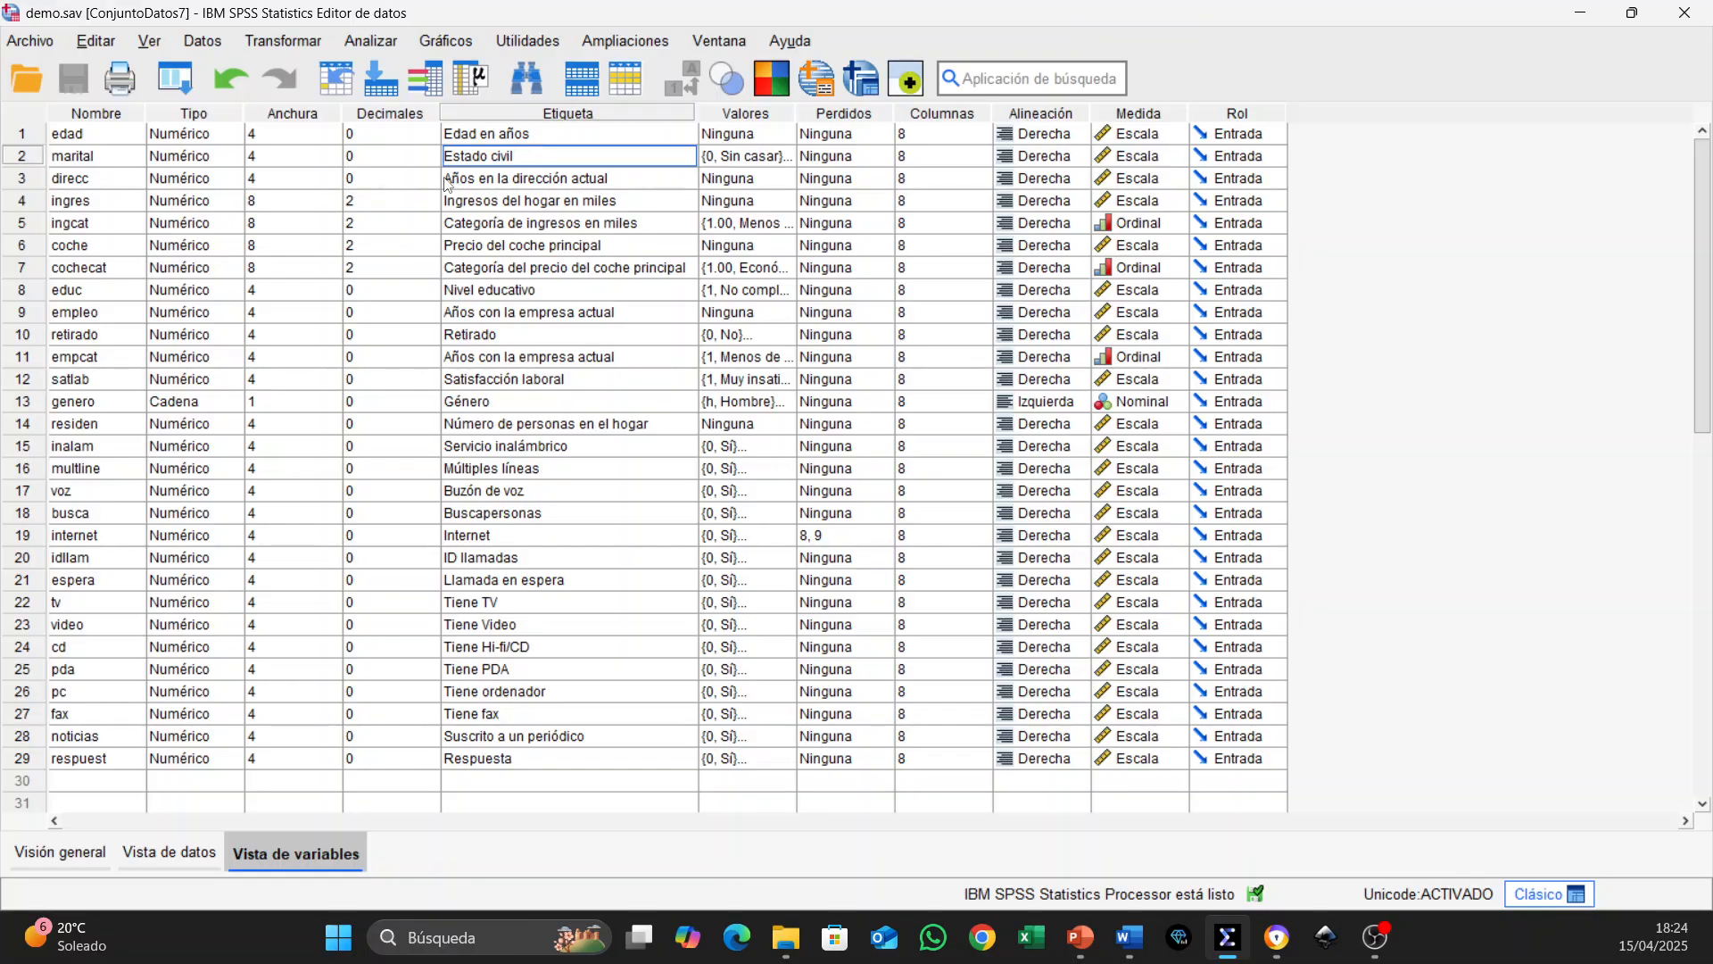
{"action": "left_click", "coordinate": [94, 166]}
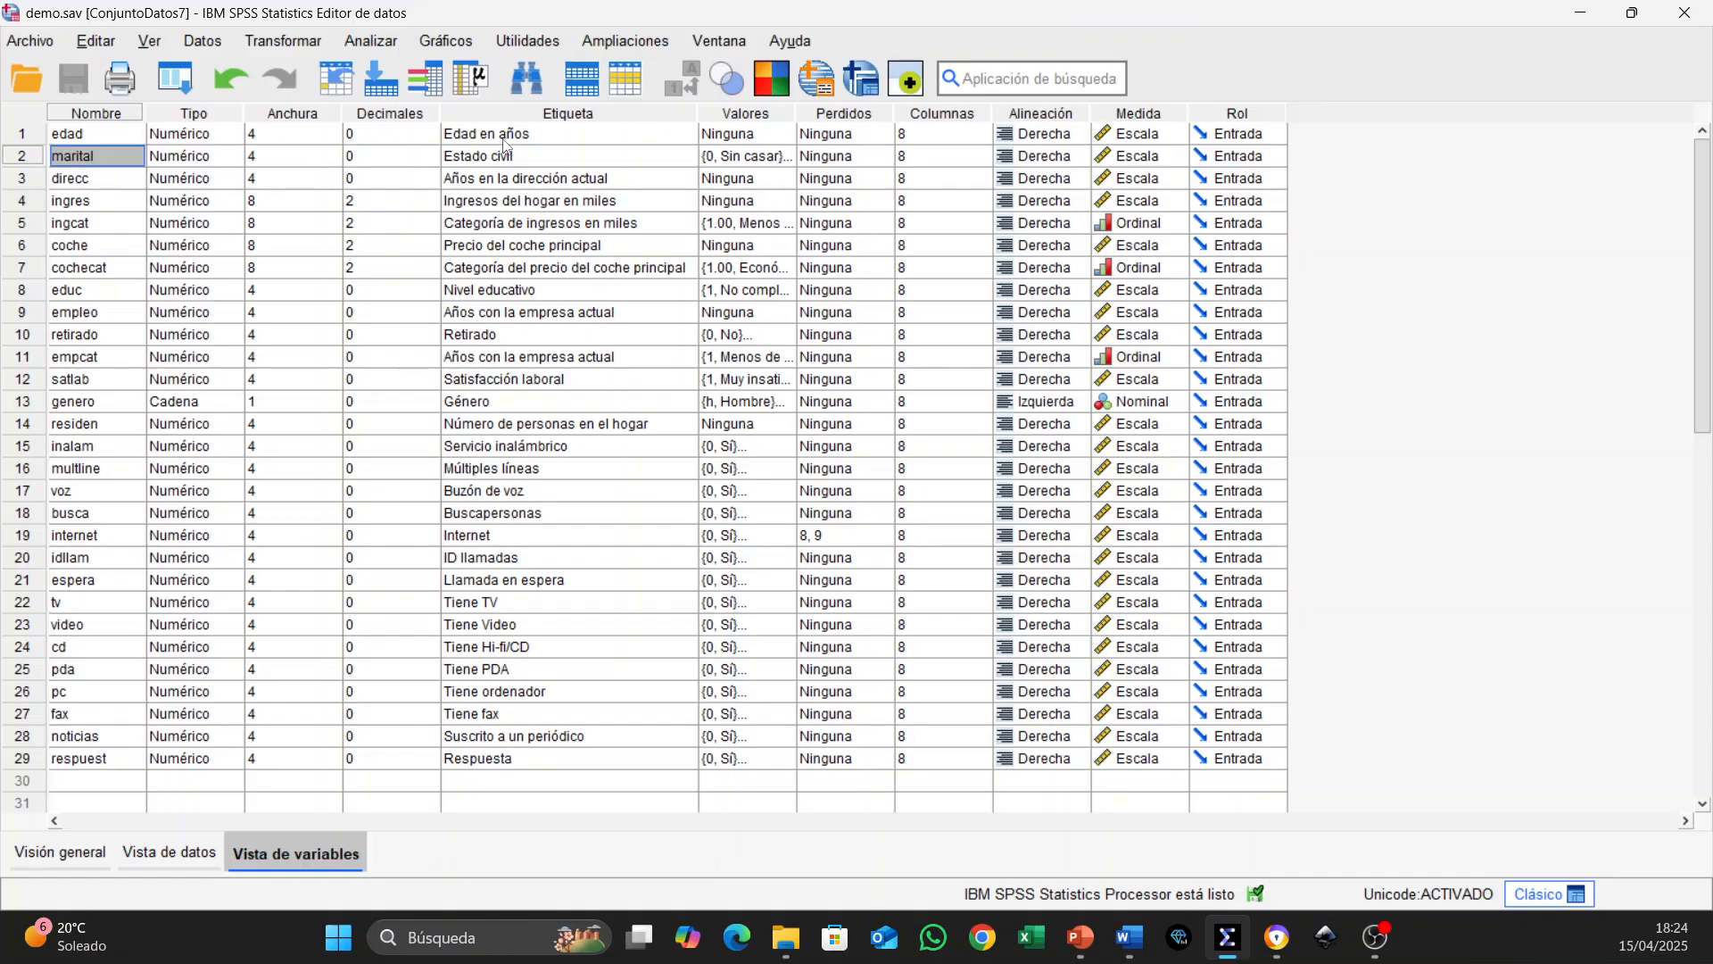
{"action": "double_click", "coordinate": [544, 159]}
{"action": "left_click", "coordinate": [546, 178]}
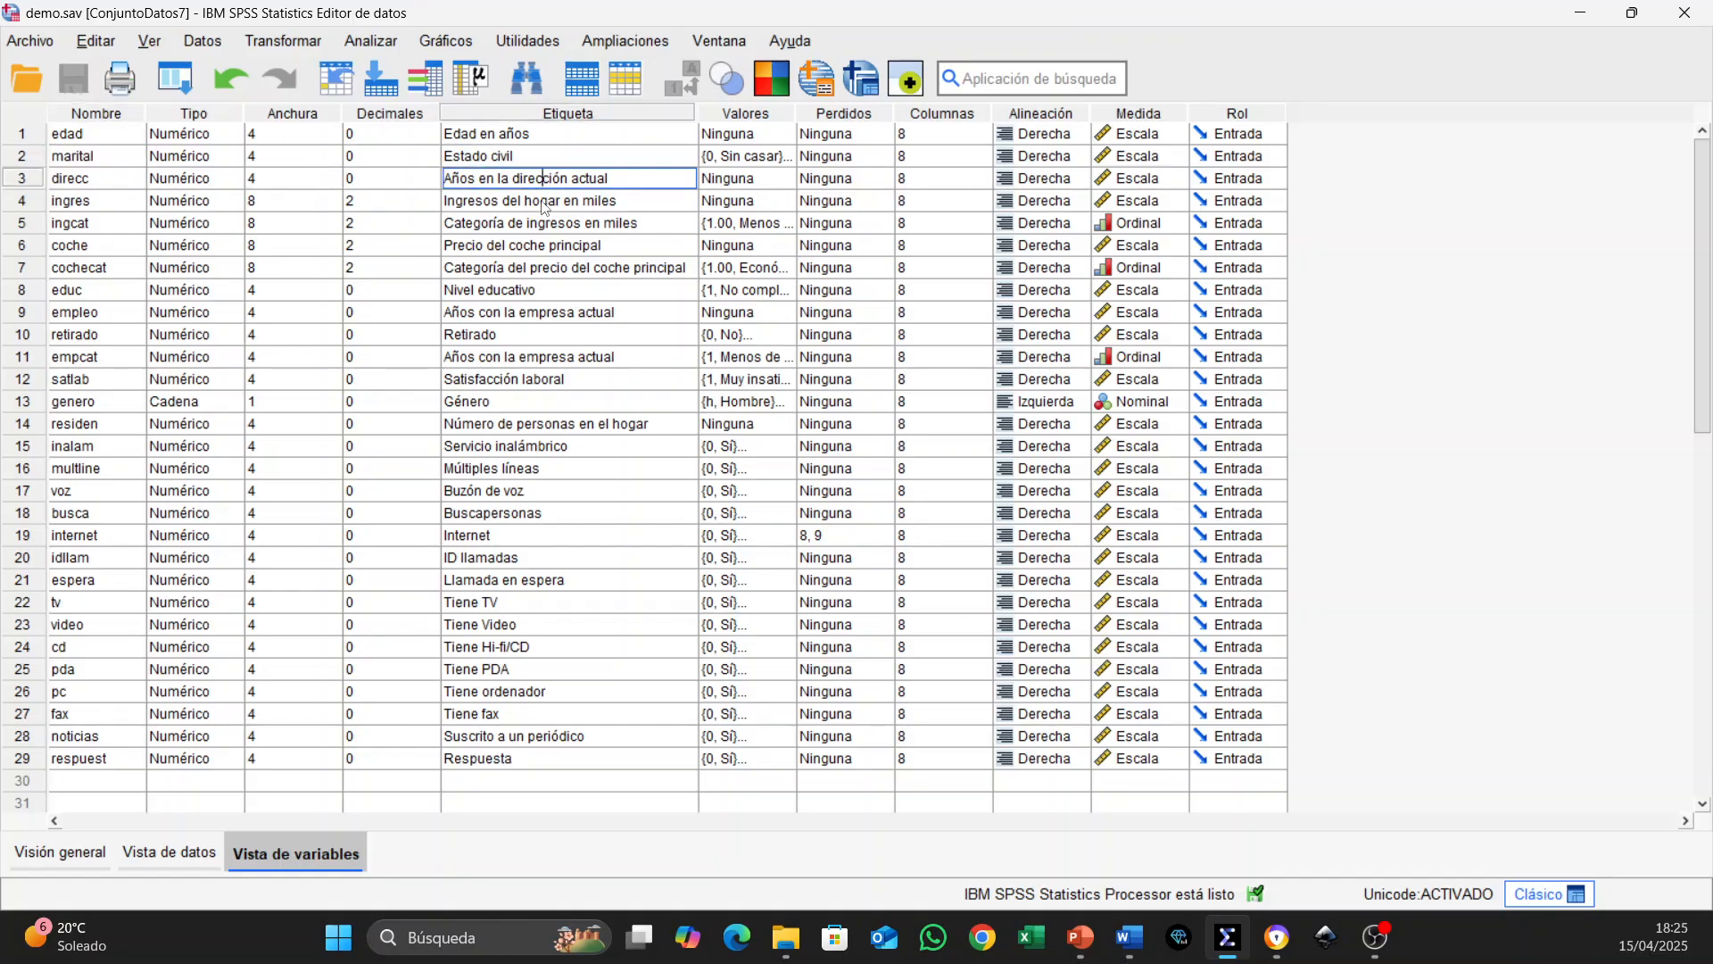
{"action": "left_click", "coordinate": [543, 201]}
{"action": "double_click", "coordinate": [540, 225]}
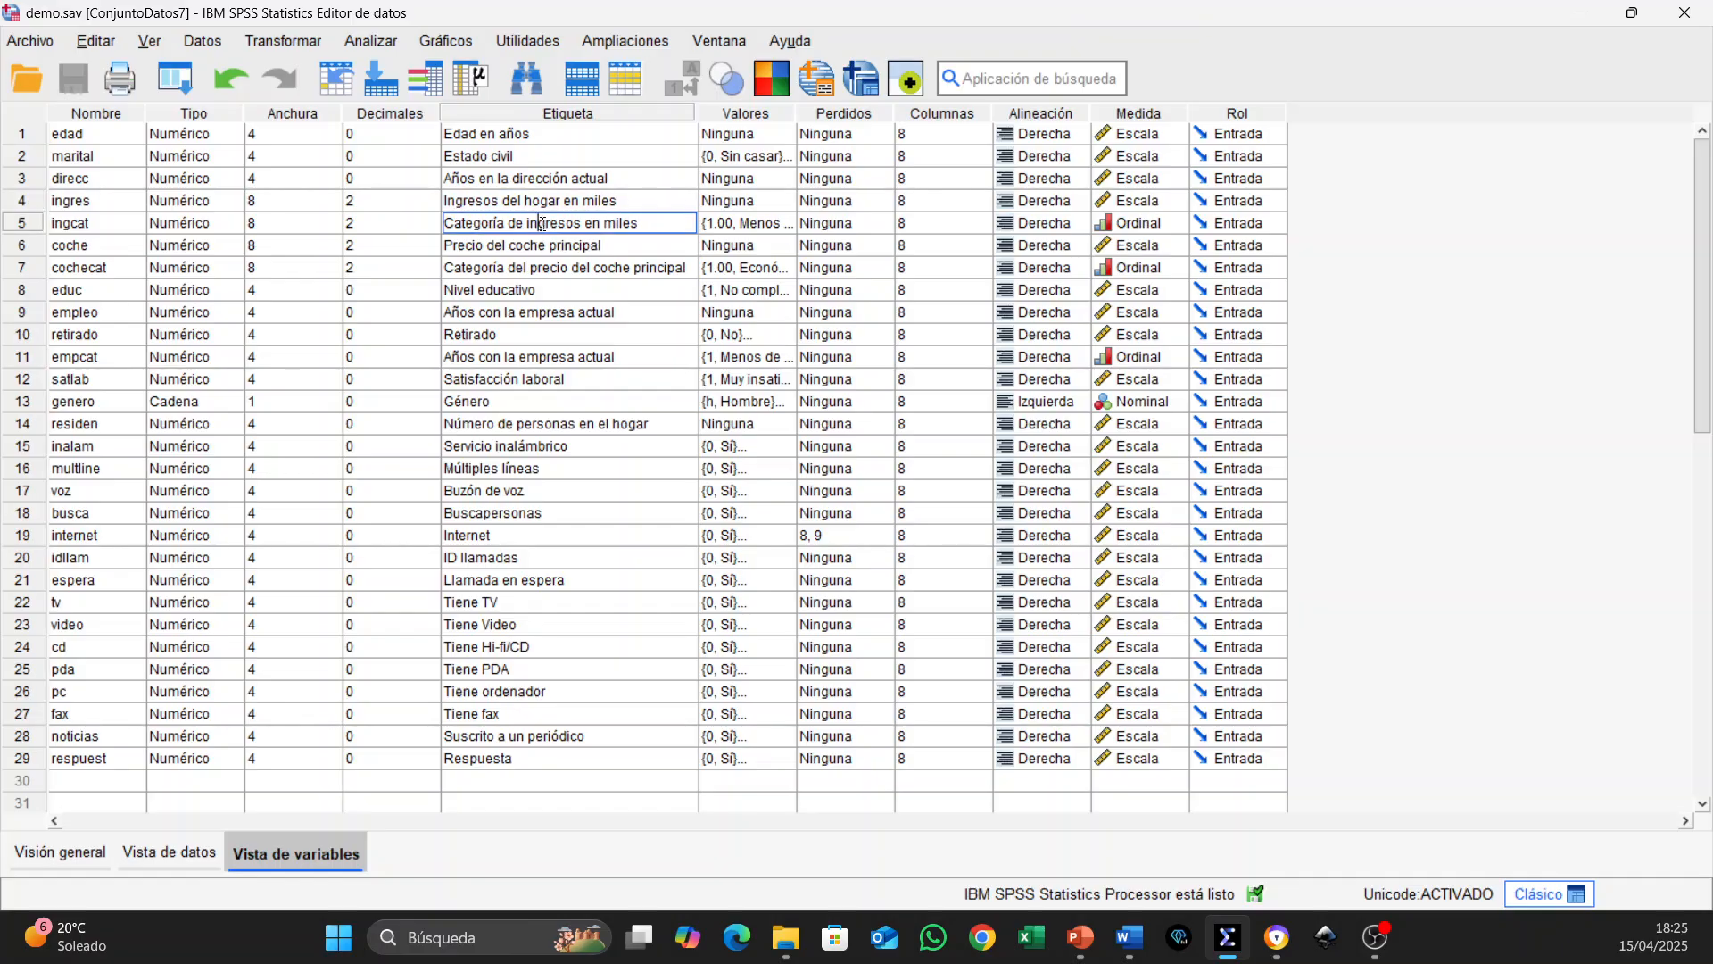
{"action": "left_click", "coordinate": [542, 250]}
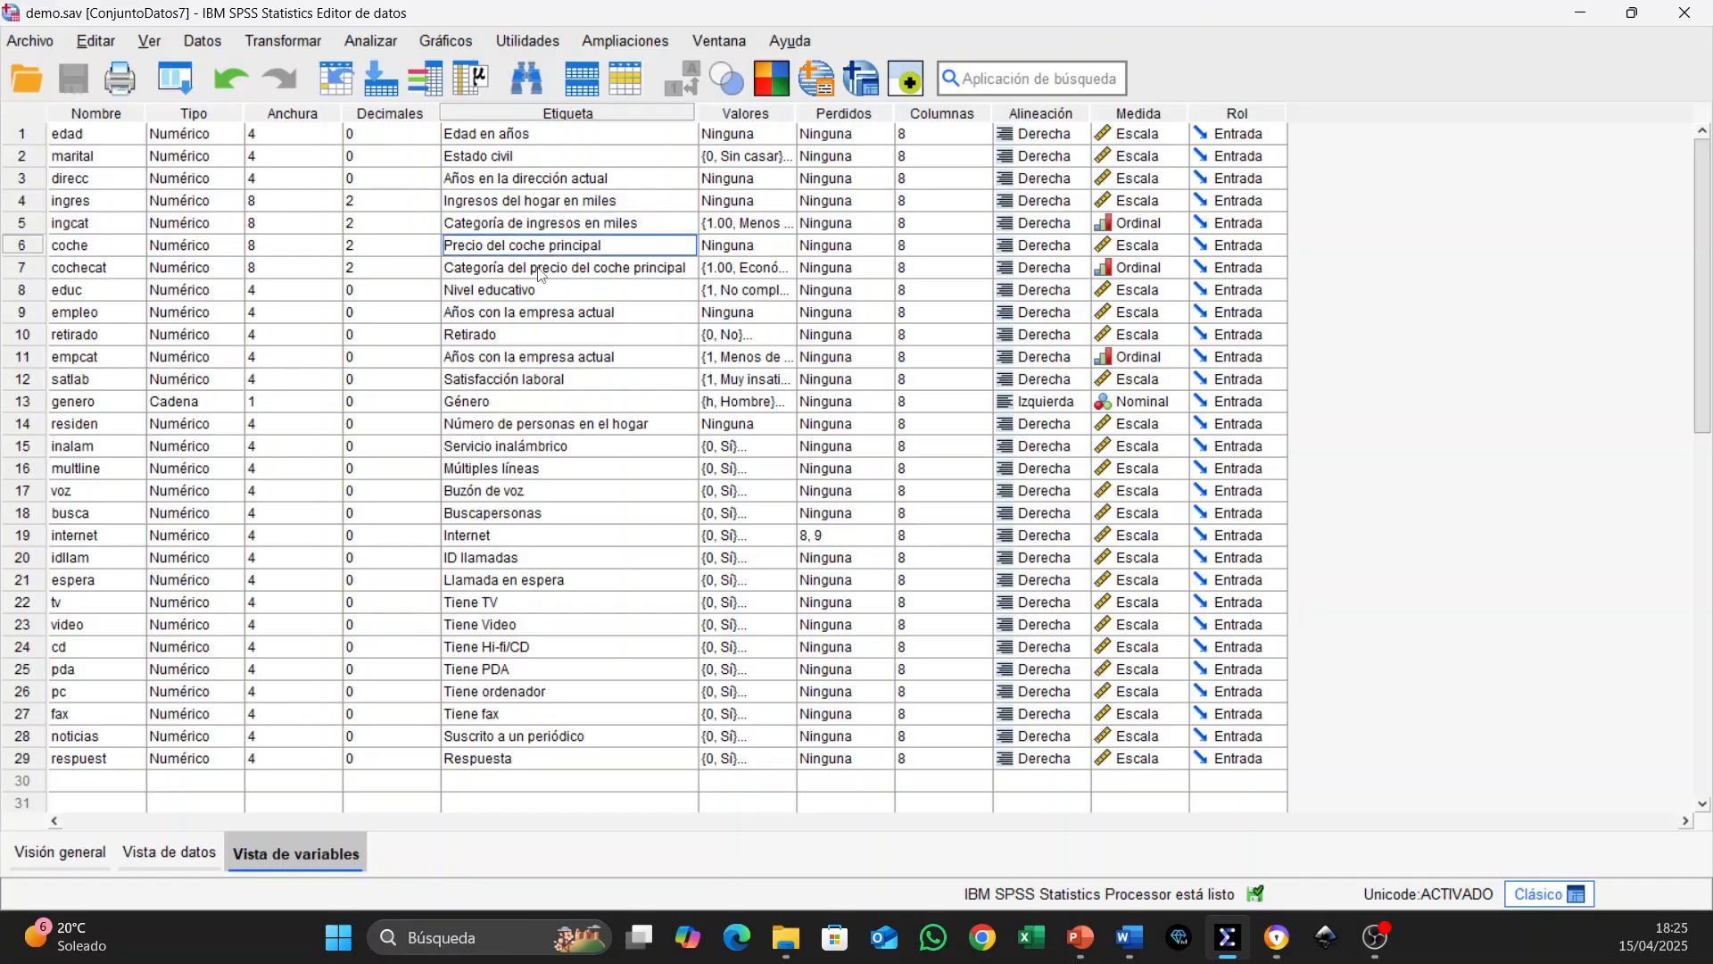
{"action": "left_click", "coordinate": [542, 270]}
{"action": "left_click", "coordinate": [74, 274]}
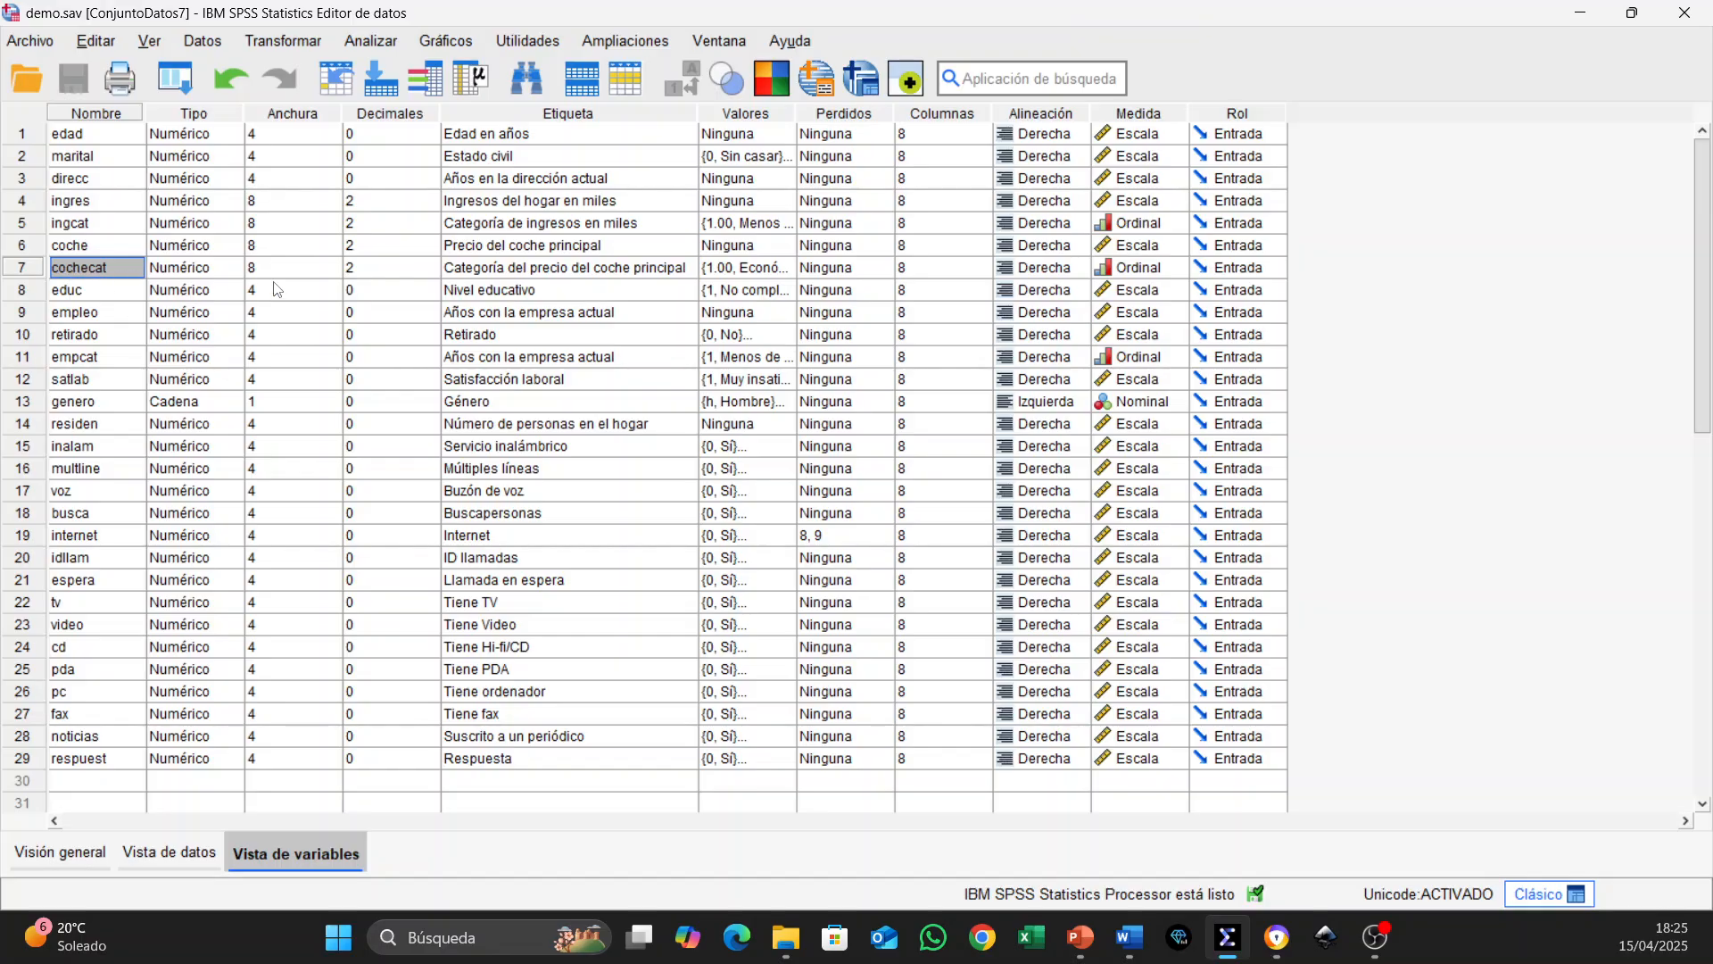
{"action": "left_click", "coordinate": [511, 268]}
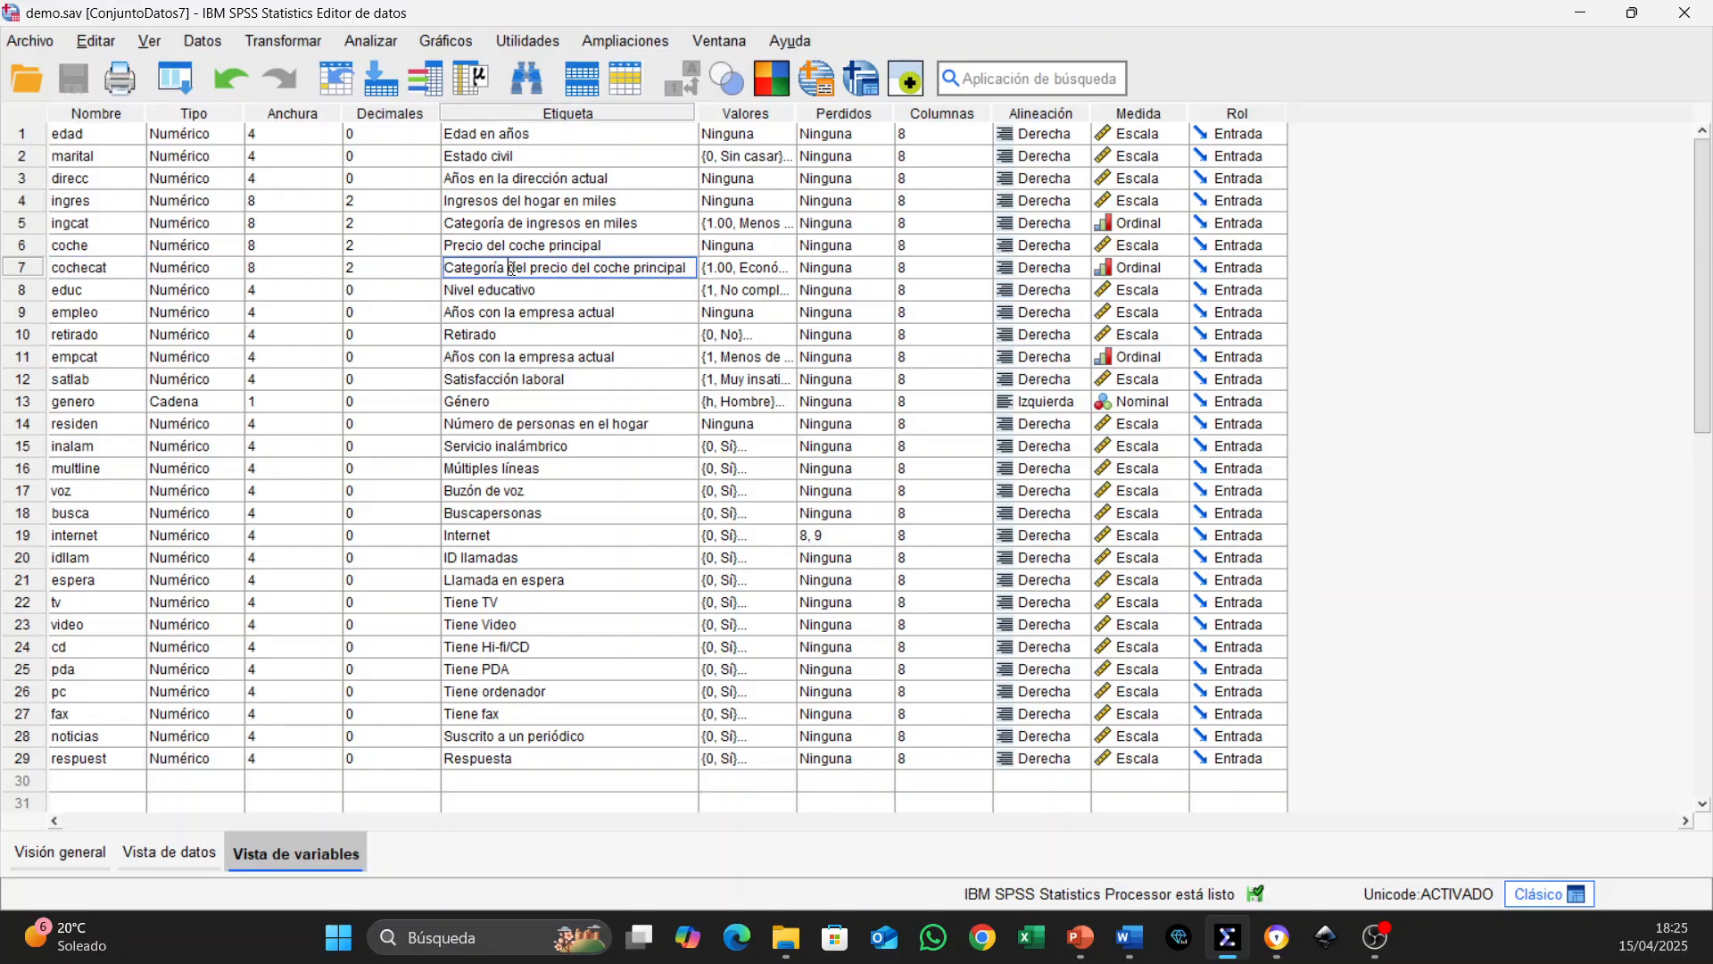
- Review the value labels defined for cochecat and cancel without changing them
{"action": "left_click", "coordinate": [790, 270]}
{"action": "left_click", "coordinate": [790, 269]}
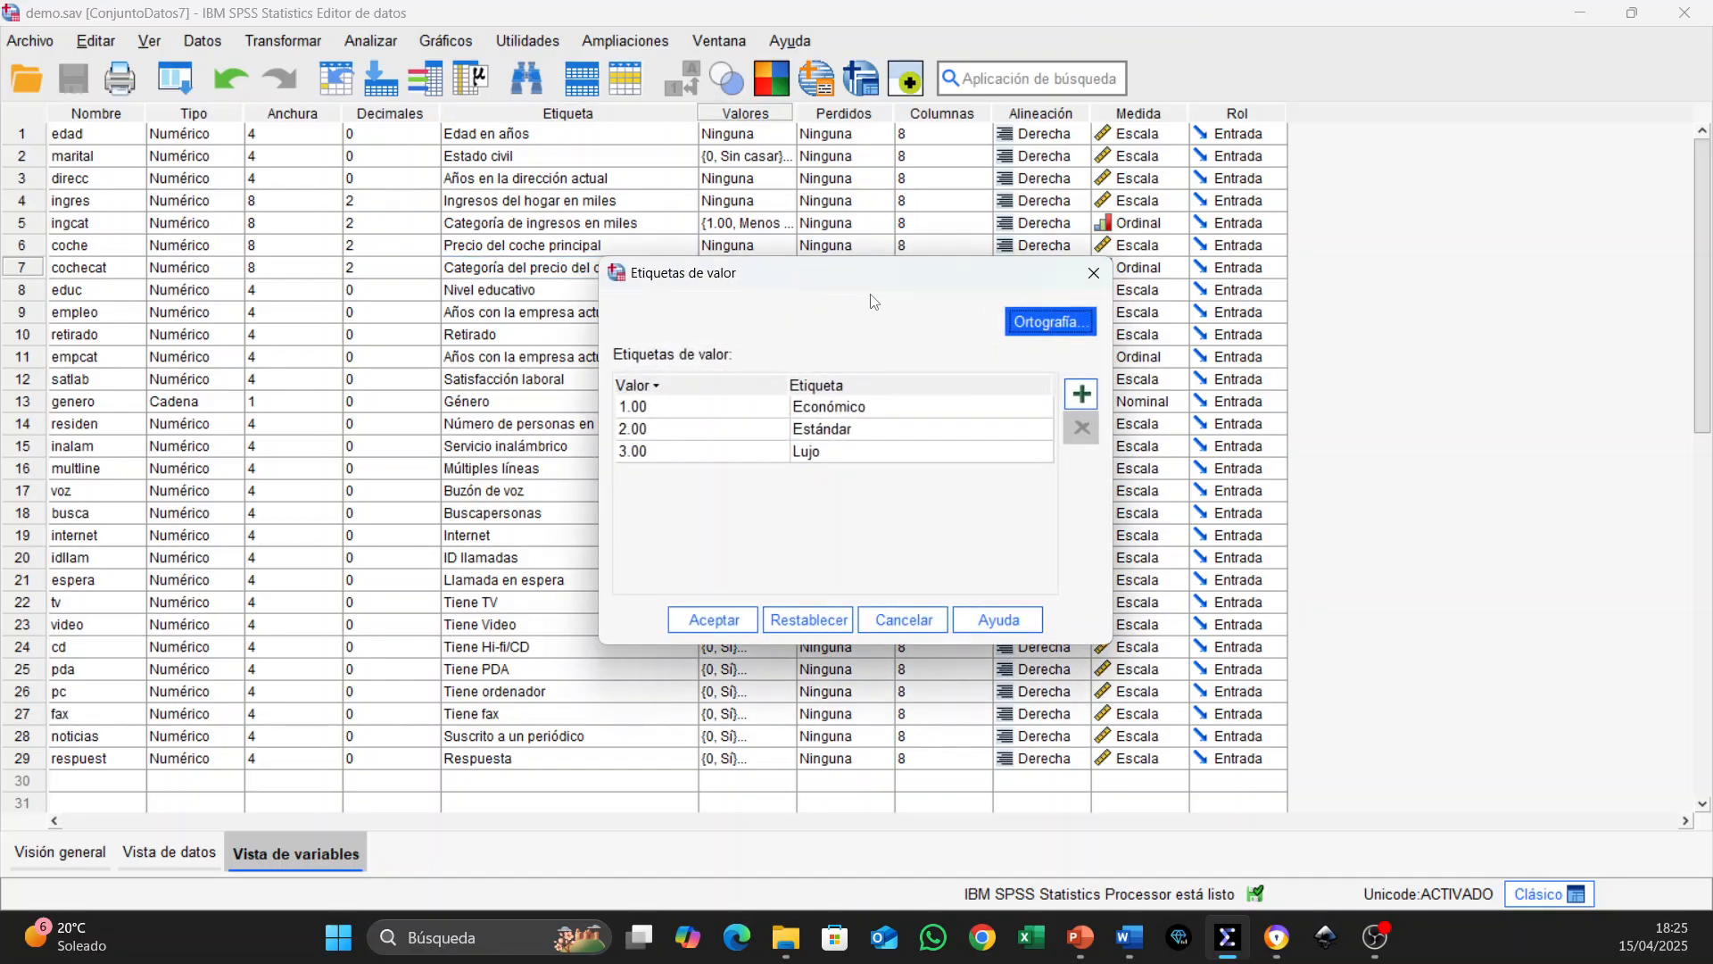
{"action": "left_click_drag", "start_coordinate": [874, 272], "coordinate": [1067, 271]}
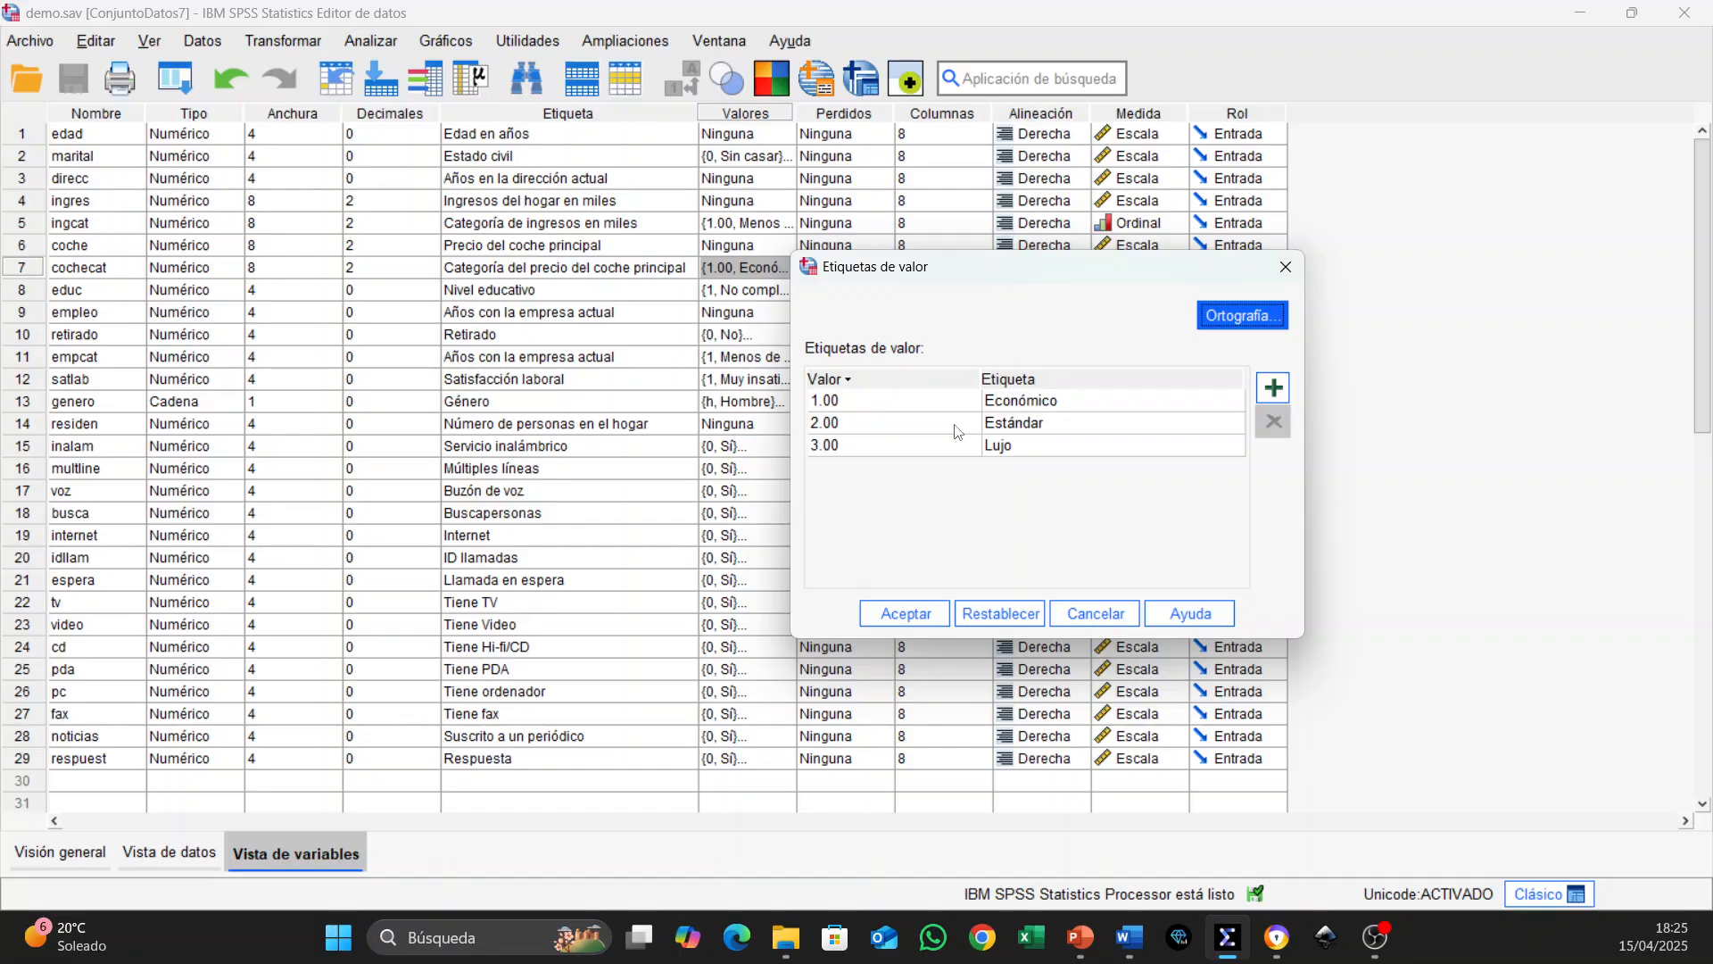
{"action": "left_click", "coordinate": [1095, 612]}
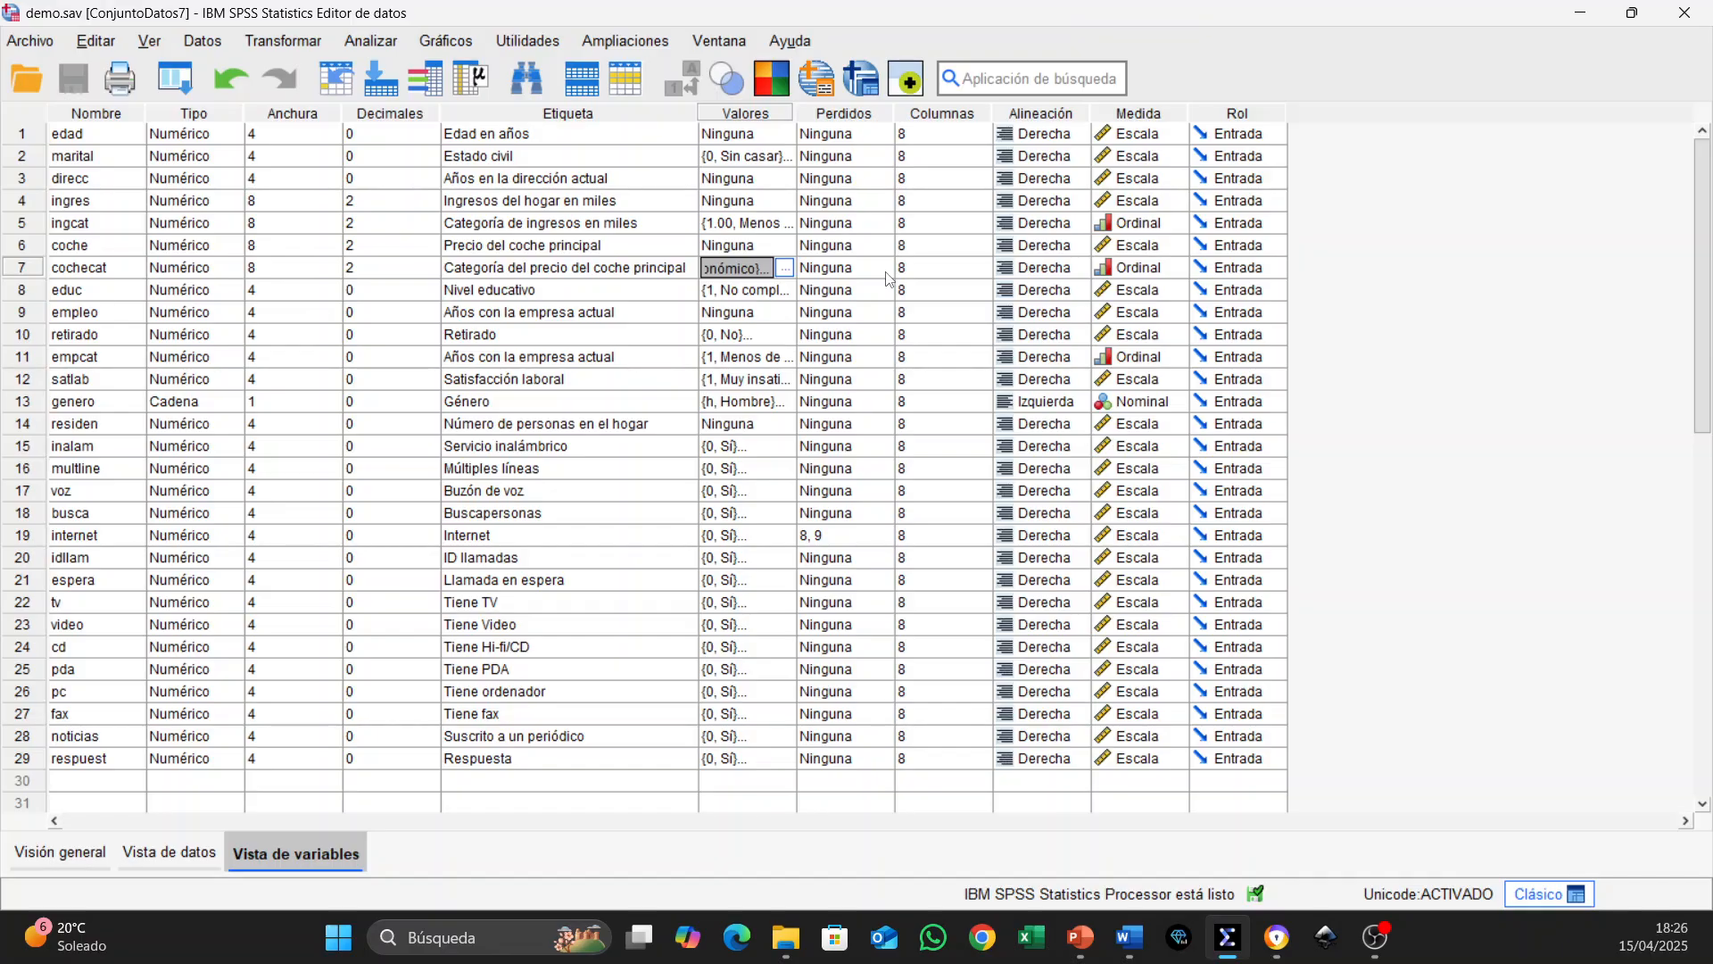
- Review the alignment and measurement level options for cochecat and the role options for educ, keeping Entrada as the role
{"action": "left_click", "coordinate": [1040, 271]}
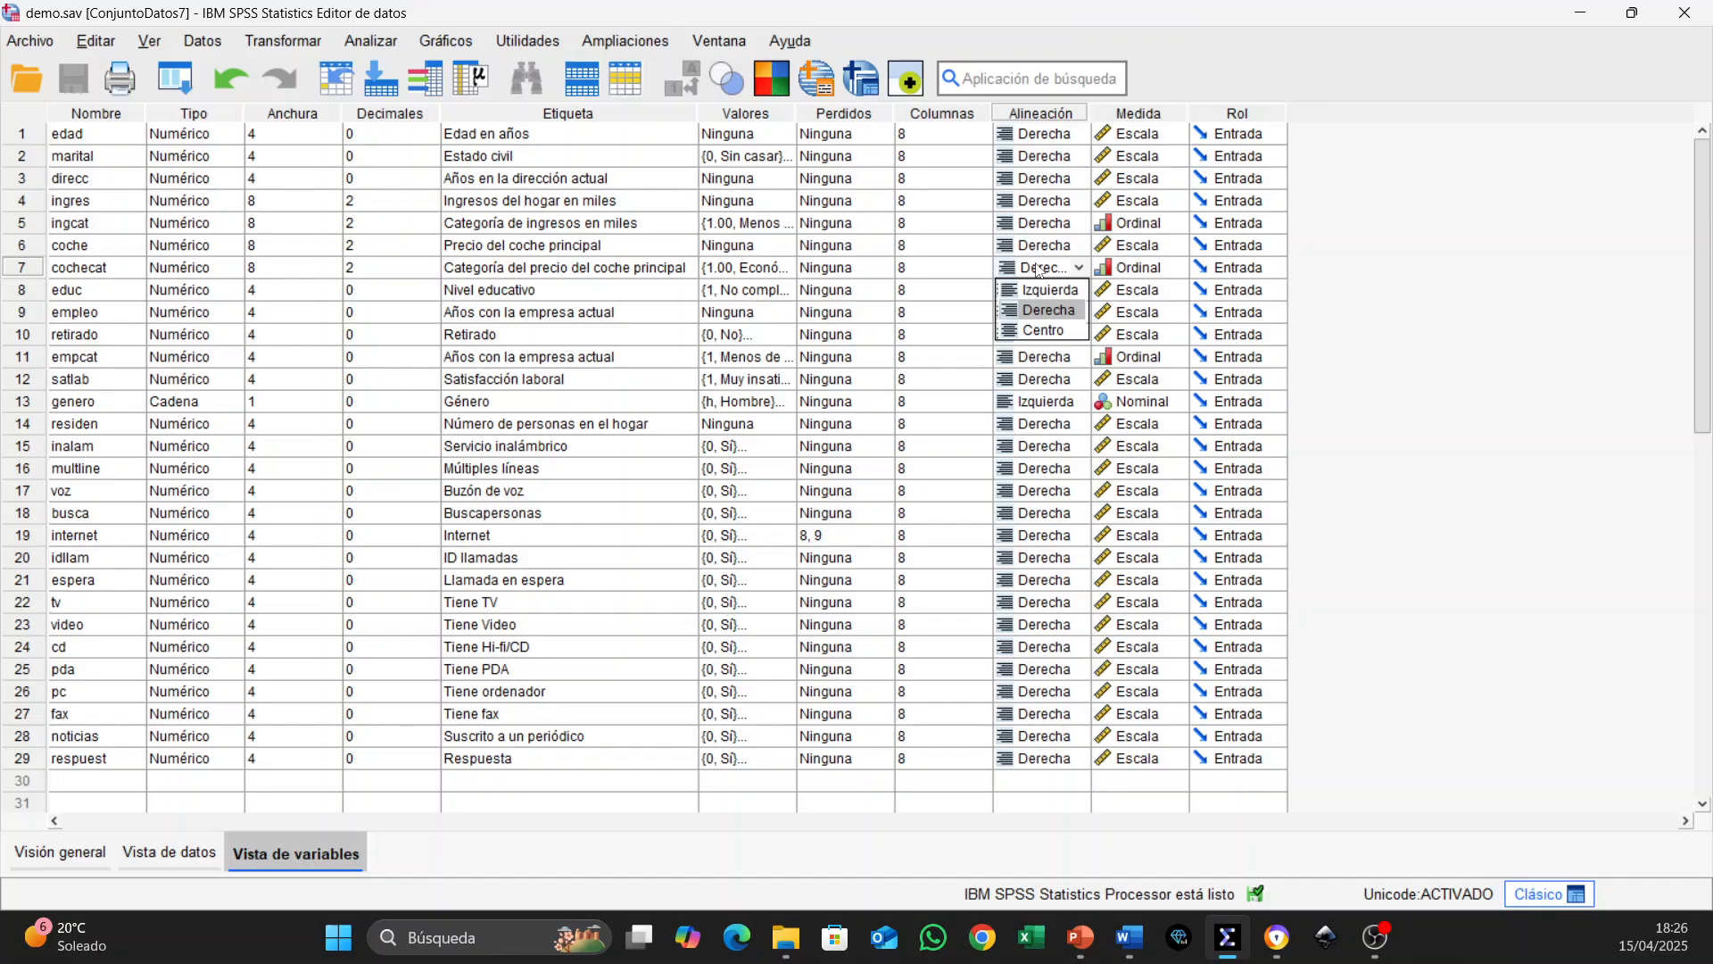
{"action": "left_click", "coordinate": [1140, 273]}
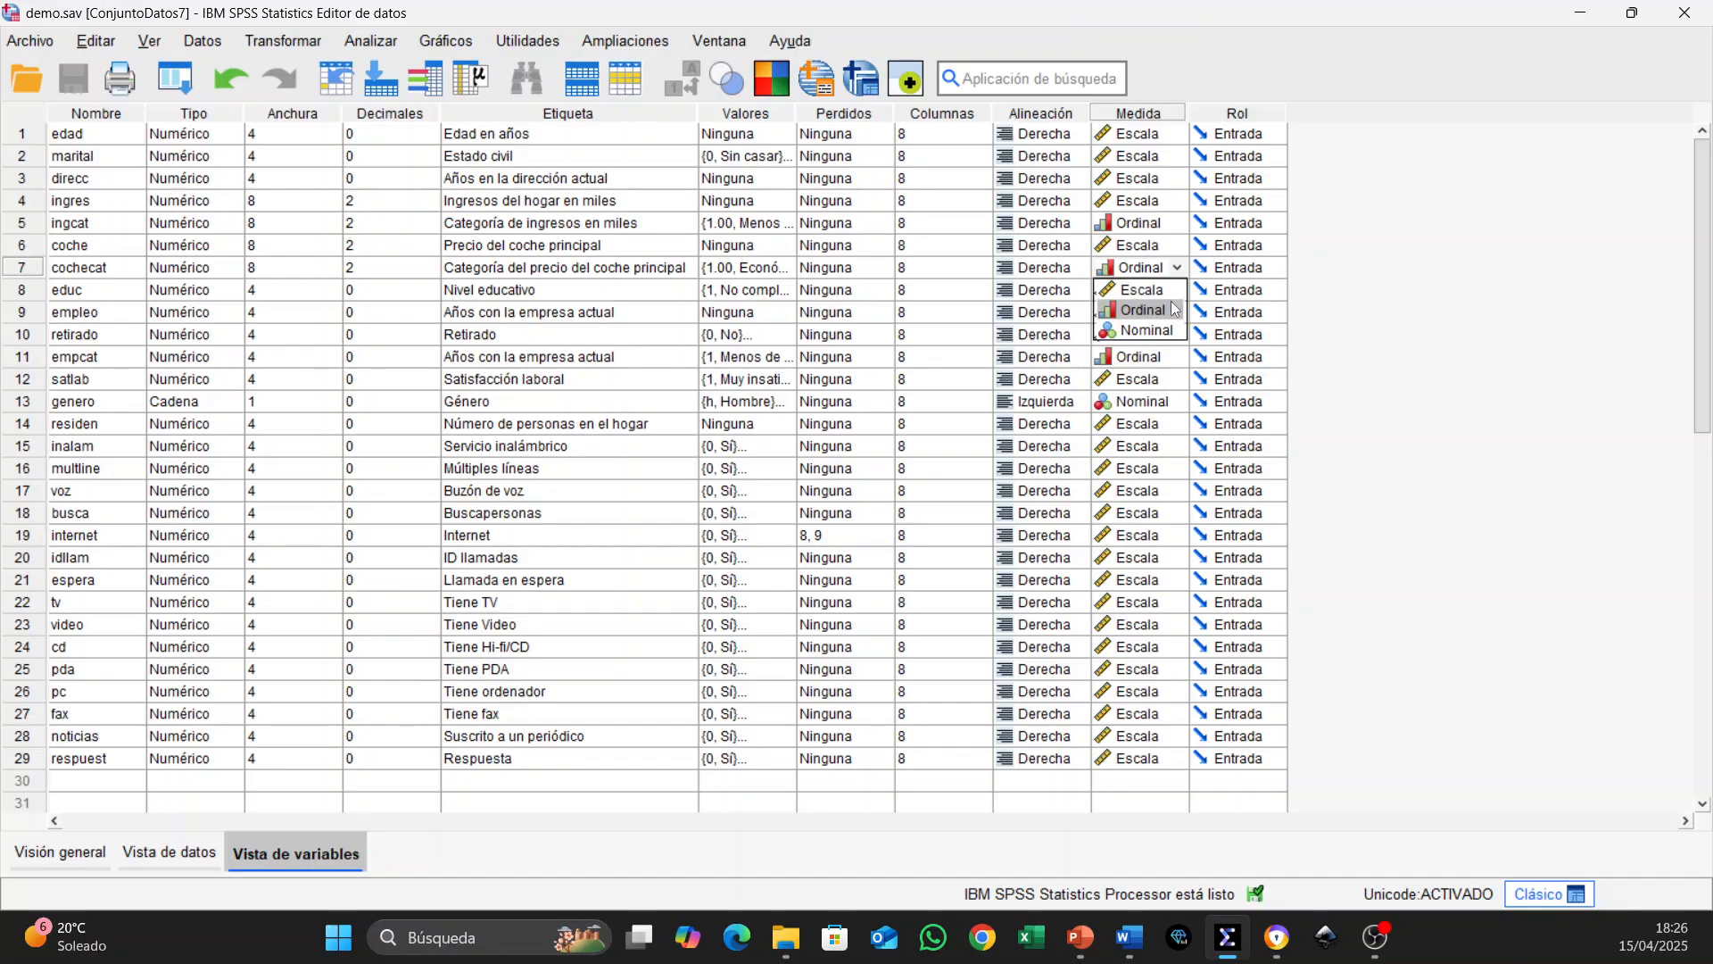
{"action": "left_click", "coordinate": [1232, 297]}
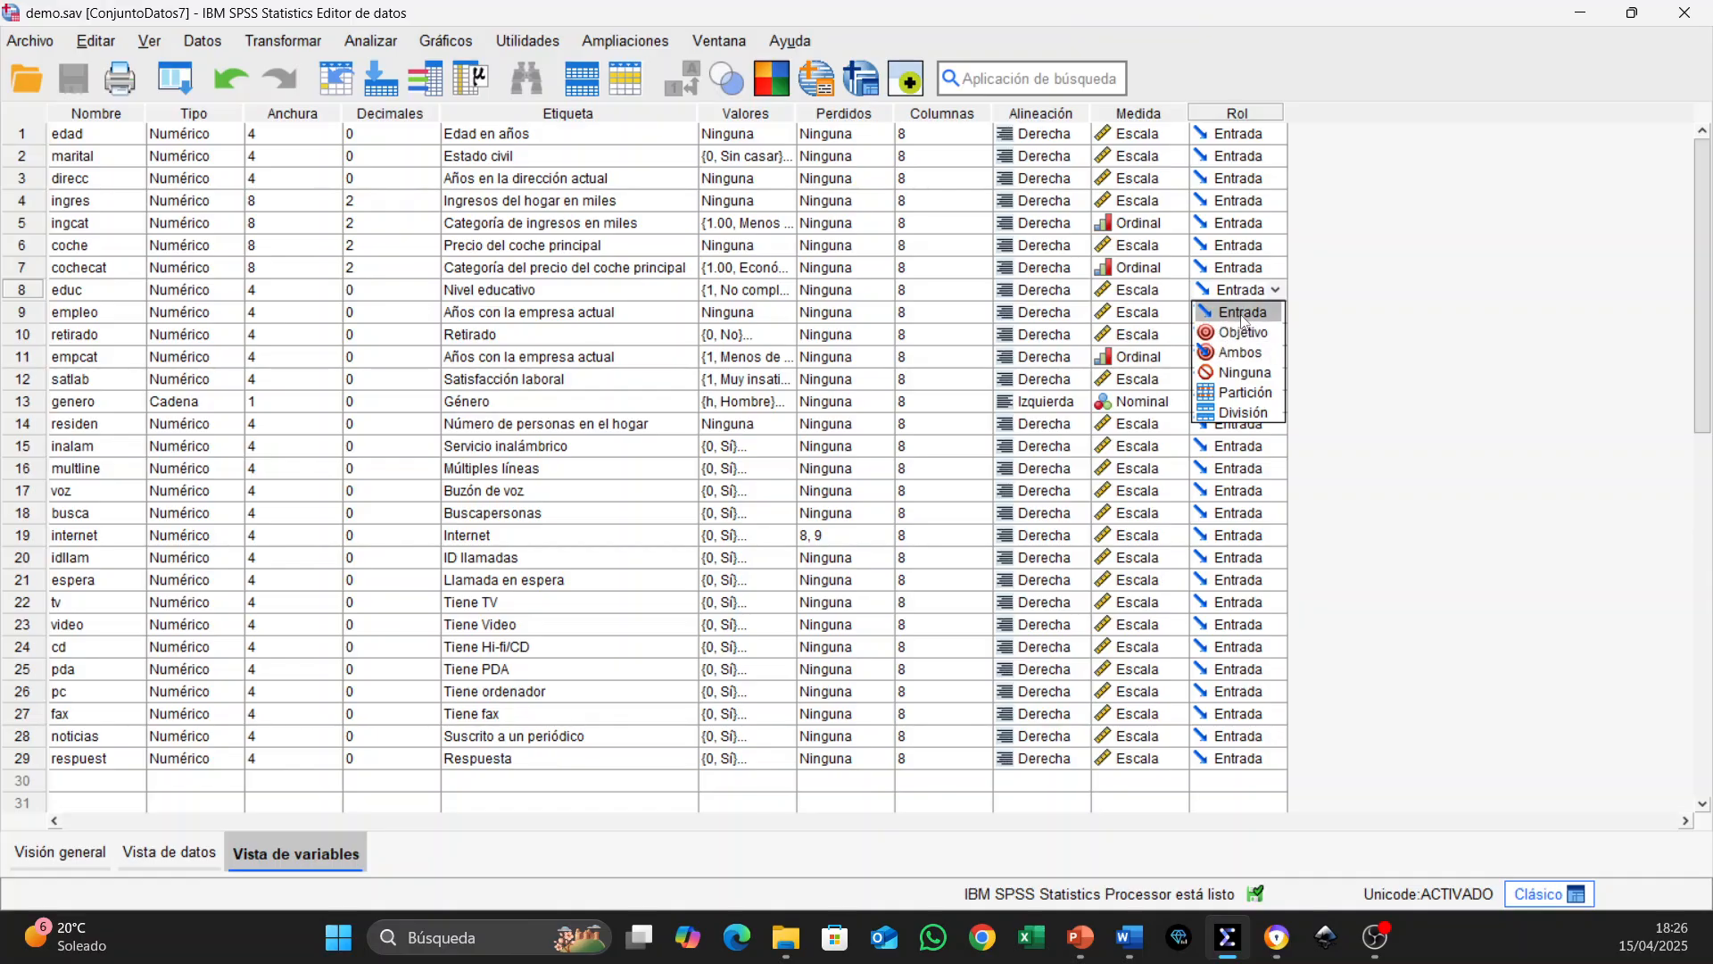
{"action": "left_click", "coordinate": [1245, 314]}
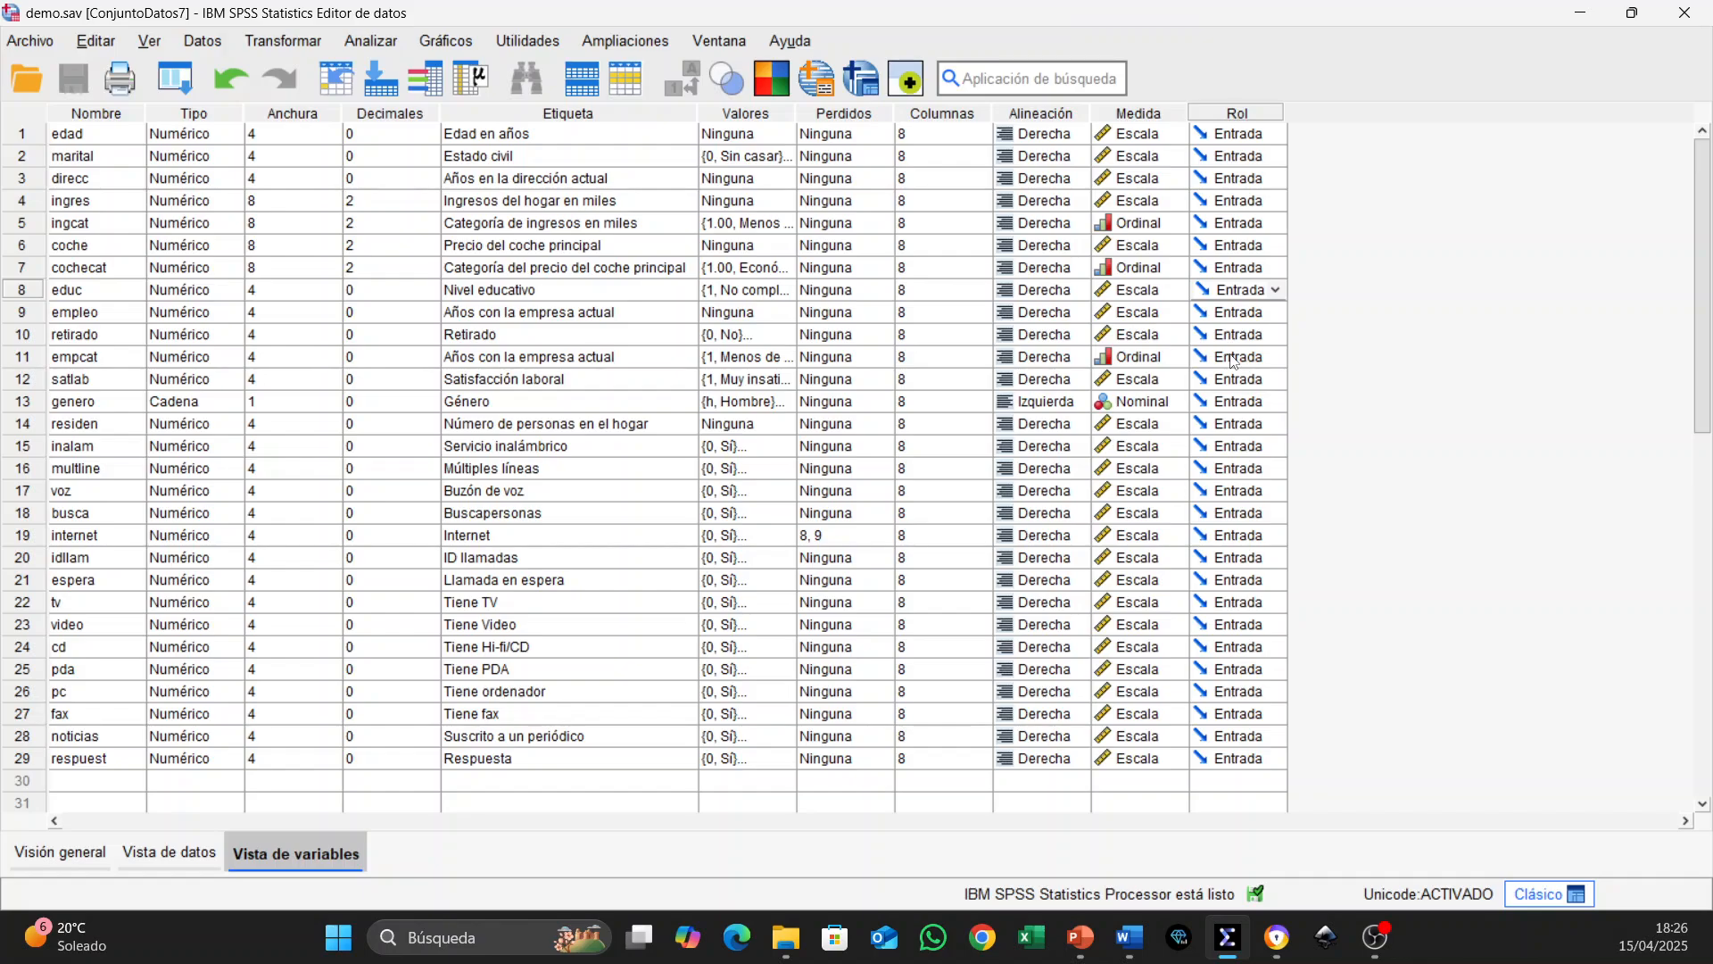
- Set the role of edad to Ambos and look through the remaining role options
{"action": "left_click", "coordinate": [1254, 137]}
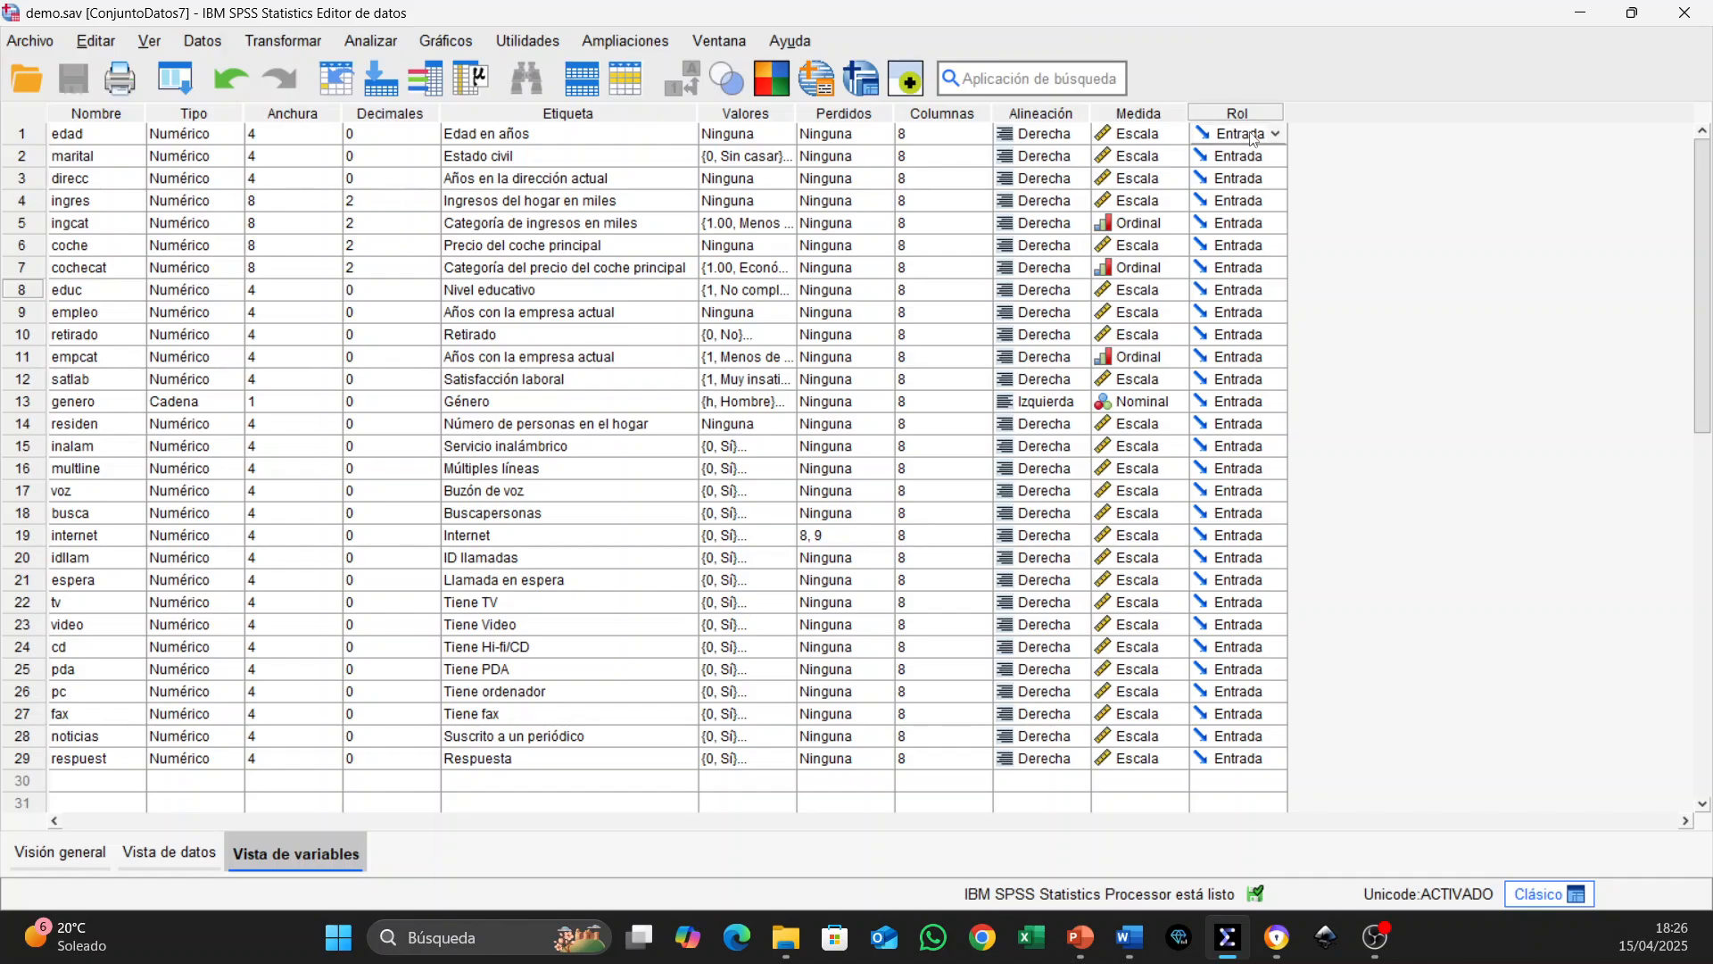
{"action": "left_click", "coordinate": [1274, 134]}
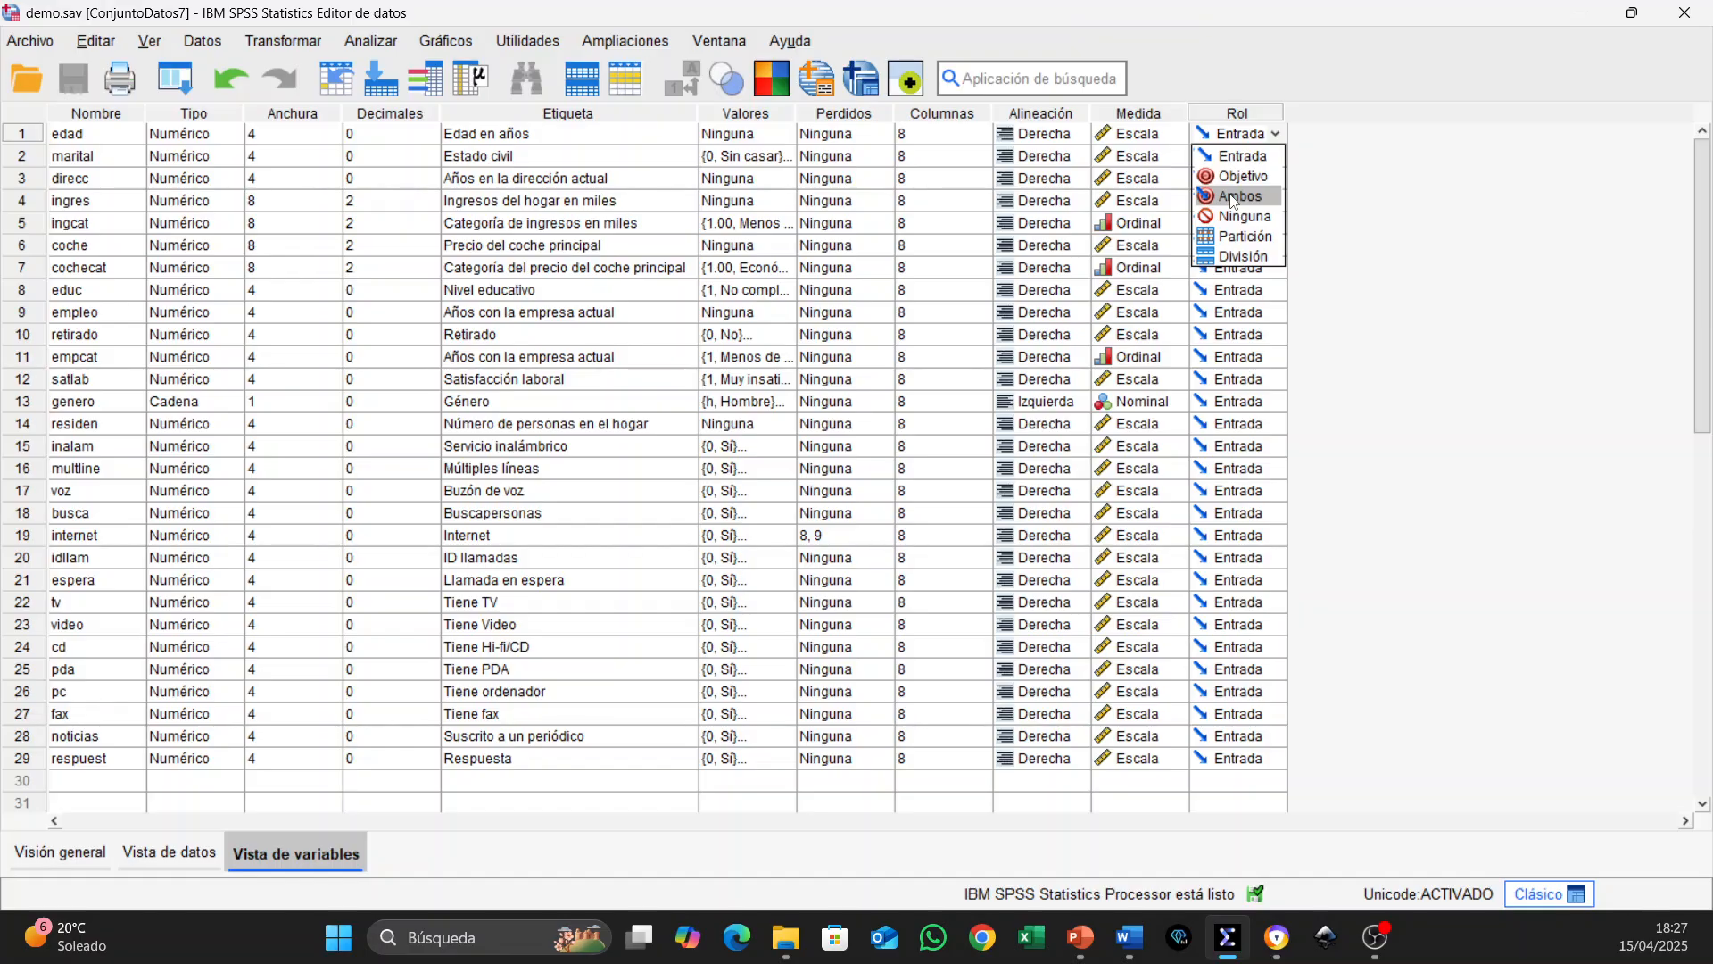
{"action": "left_click", "coordinate": [1234, 197]}
{"action": "left_click", "coordinate": [1221, 202]}
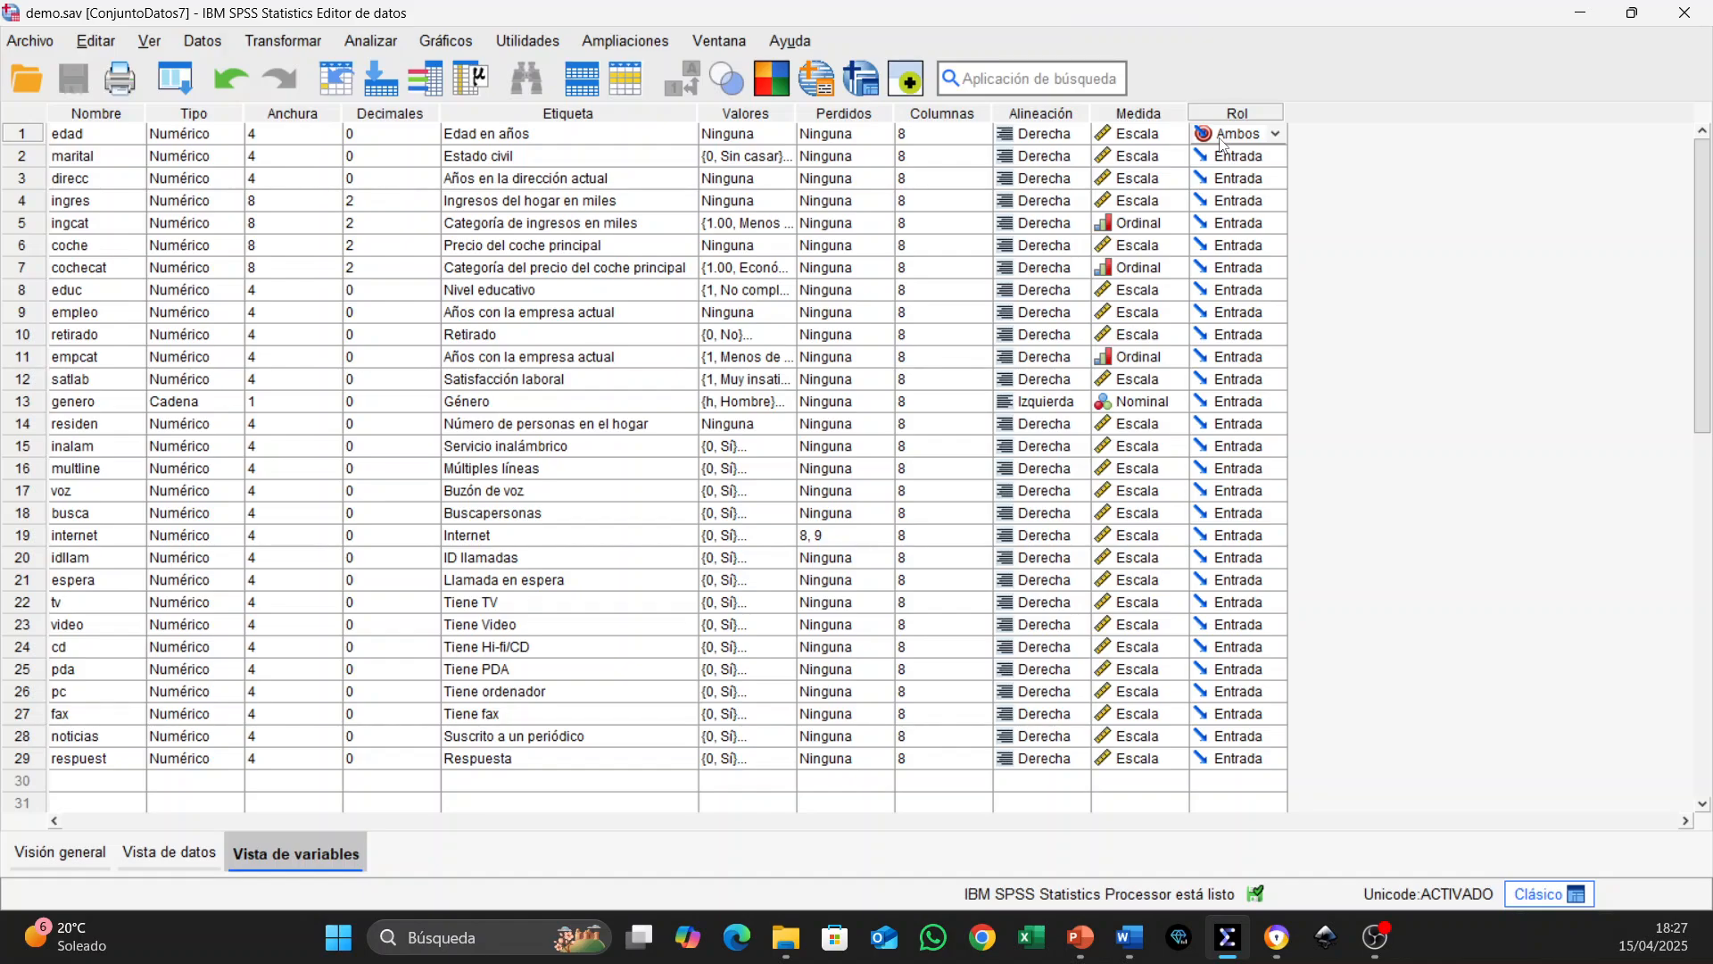
{"action": "left_click", "coordinate": [1274, 136]}
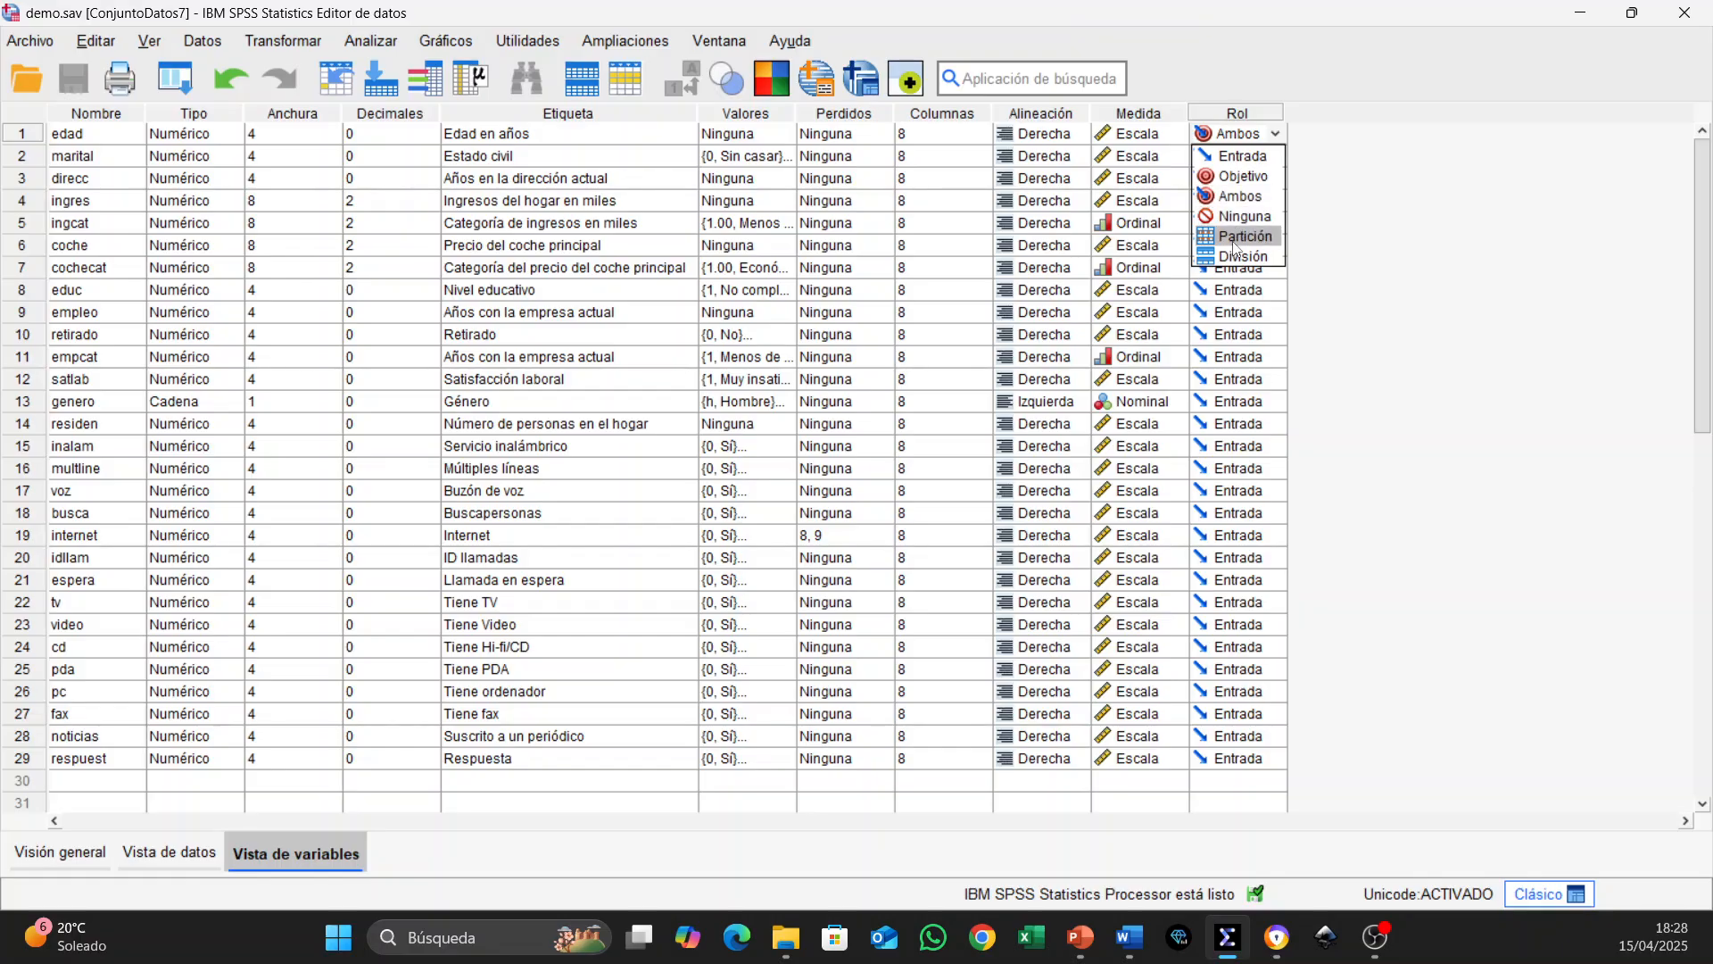
{"action": "left_click", "coordinate": [1339, 232]}
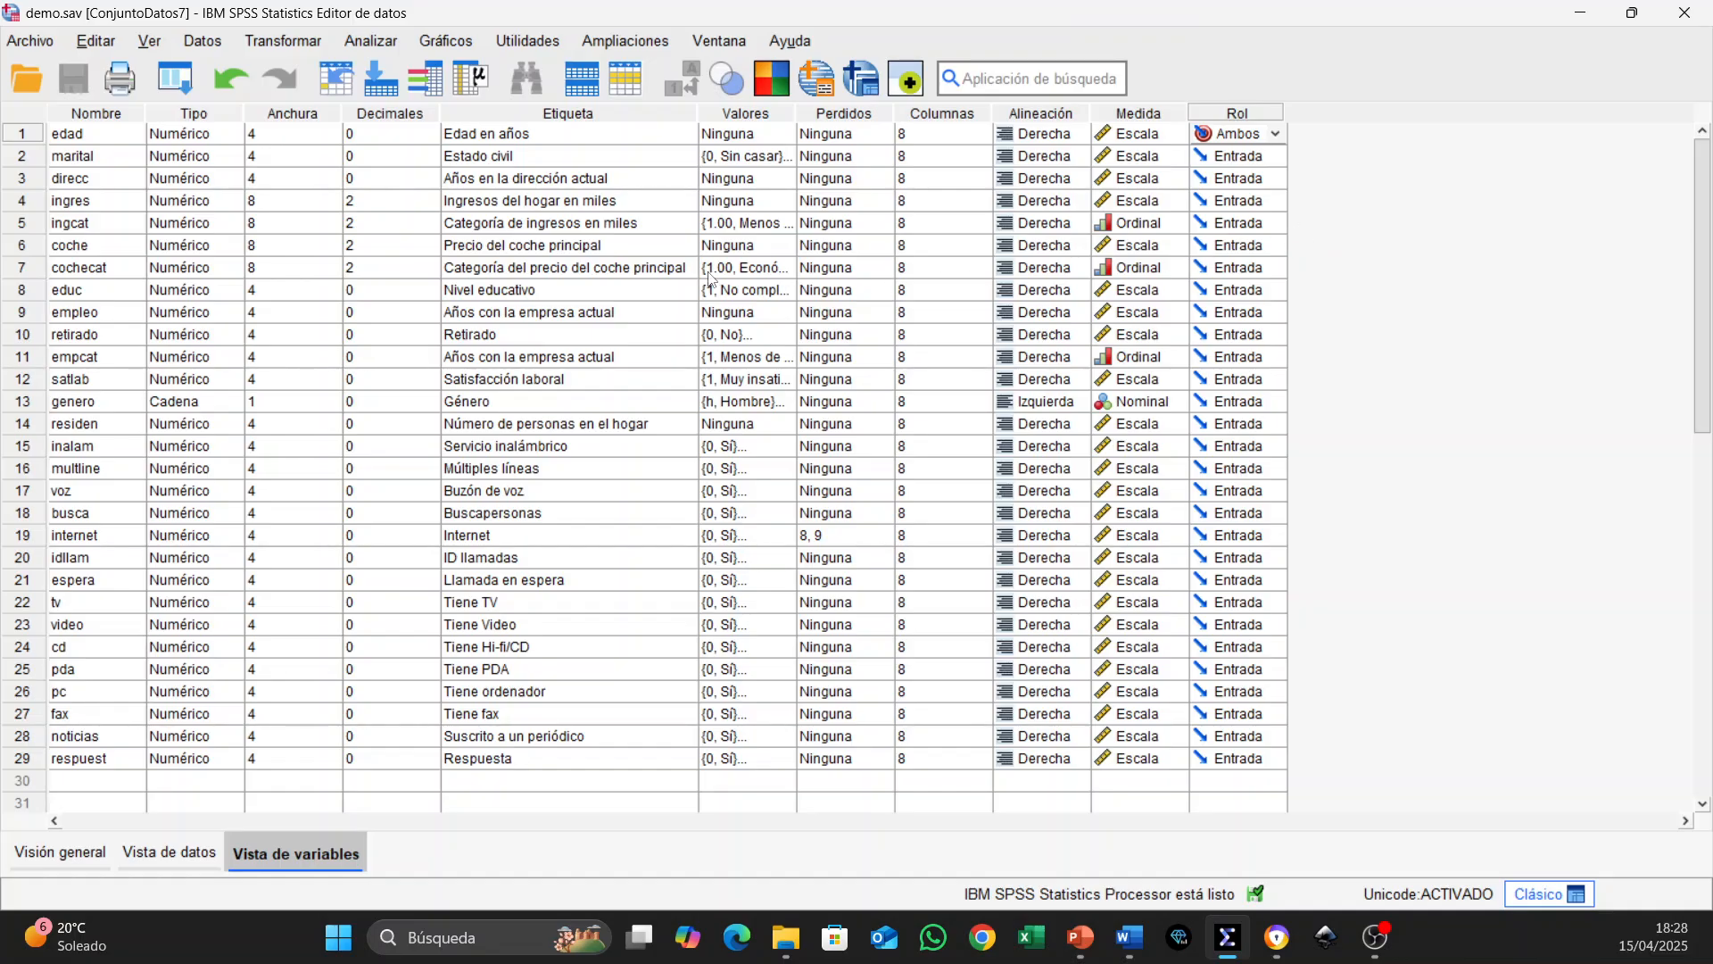
- Return to the data view and open the welcome dialog, advancing its news section to the next item
{"action": "left_click", "coordinate": [174, 849]}
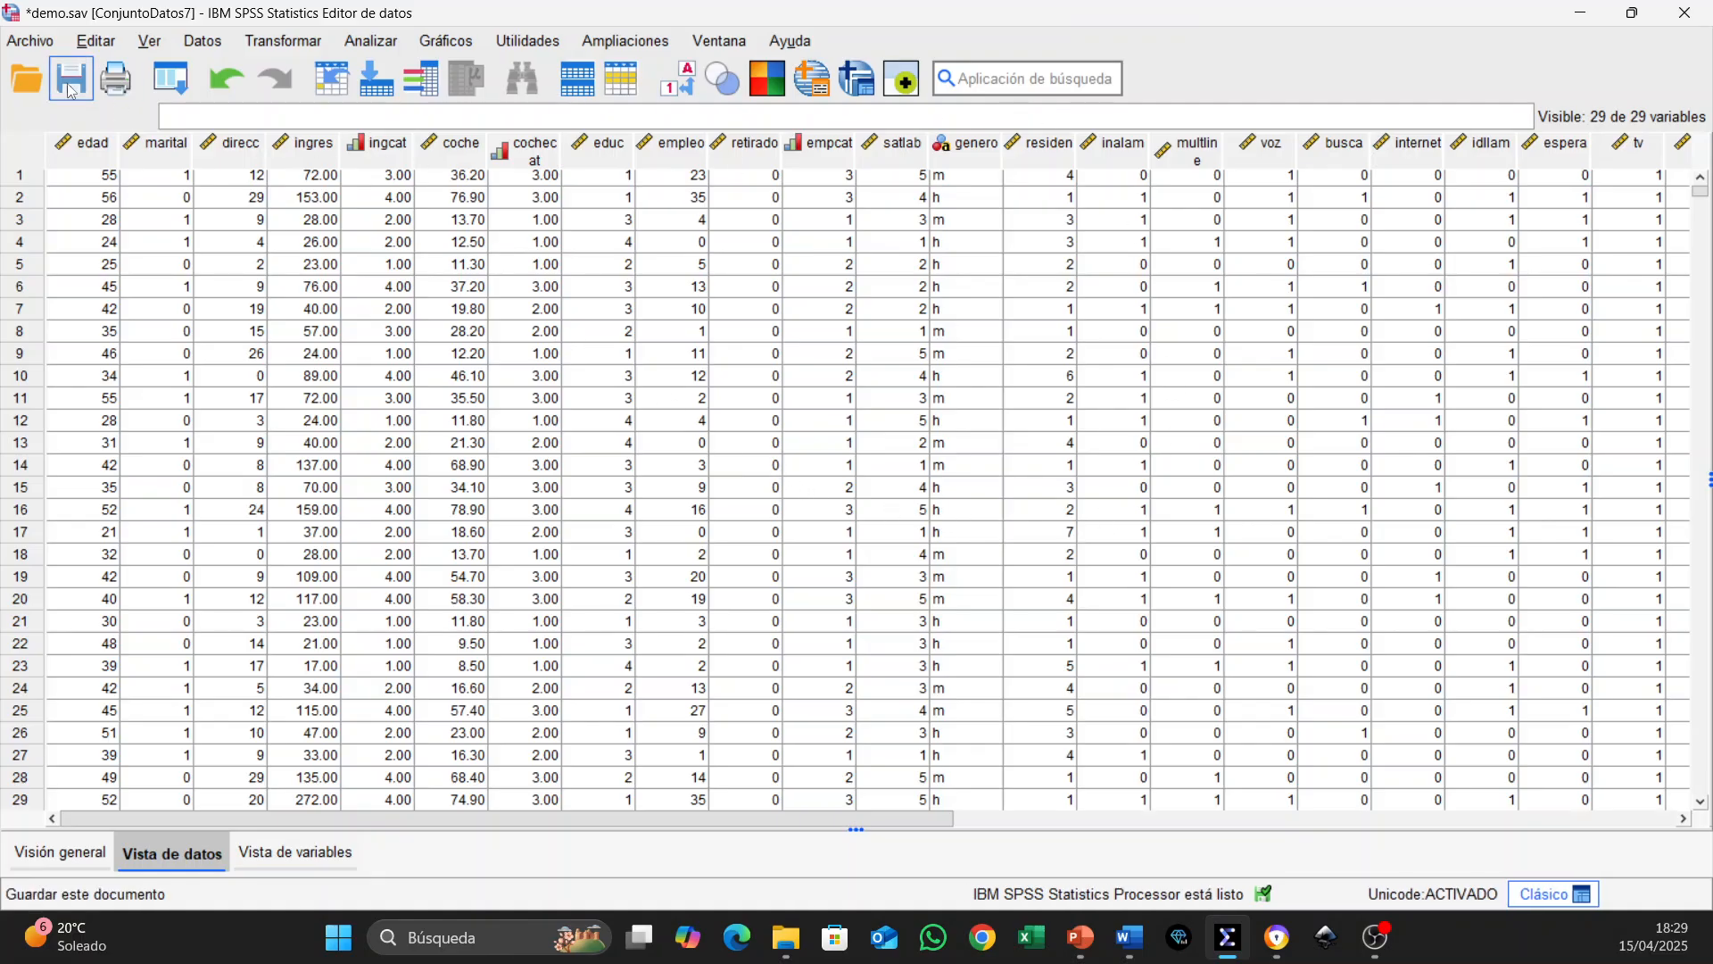
{"action": "left_click", "coordinate": [31, 43]}
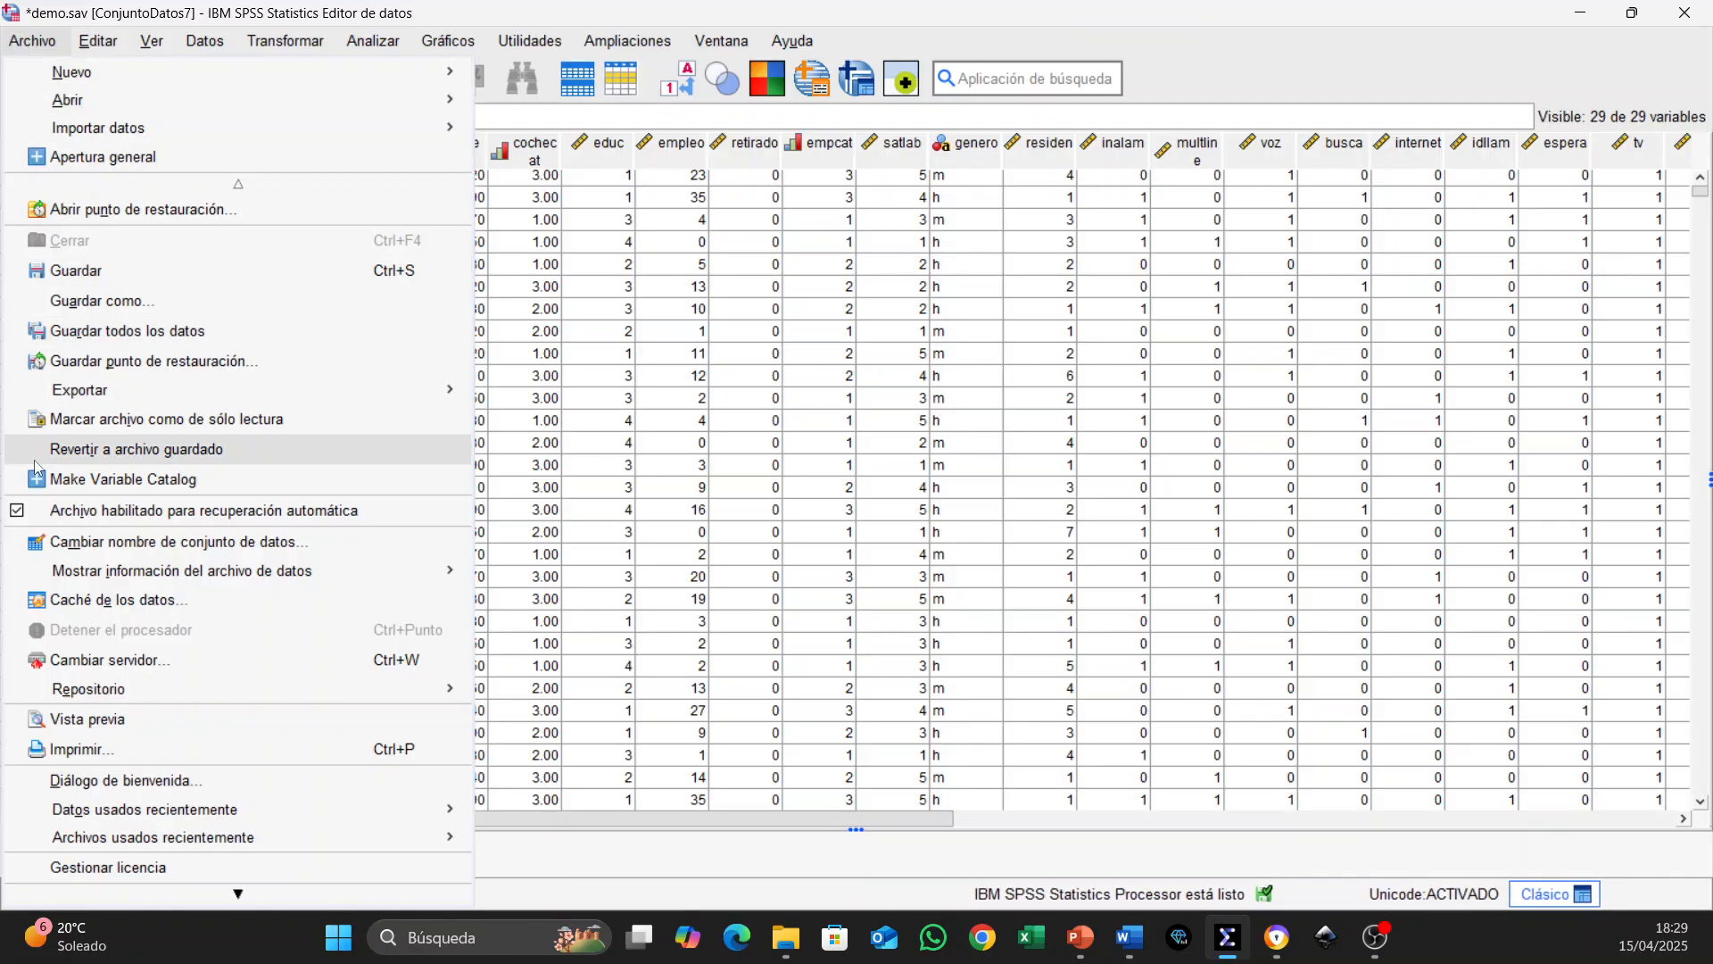
{"action": "left_click", "coordinate": [116, 788]}
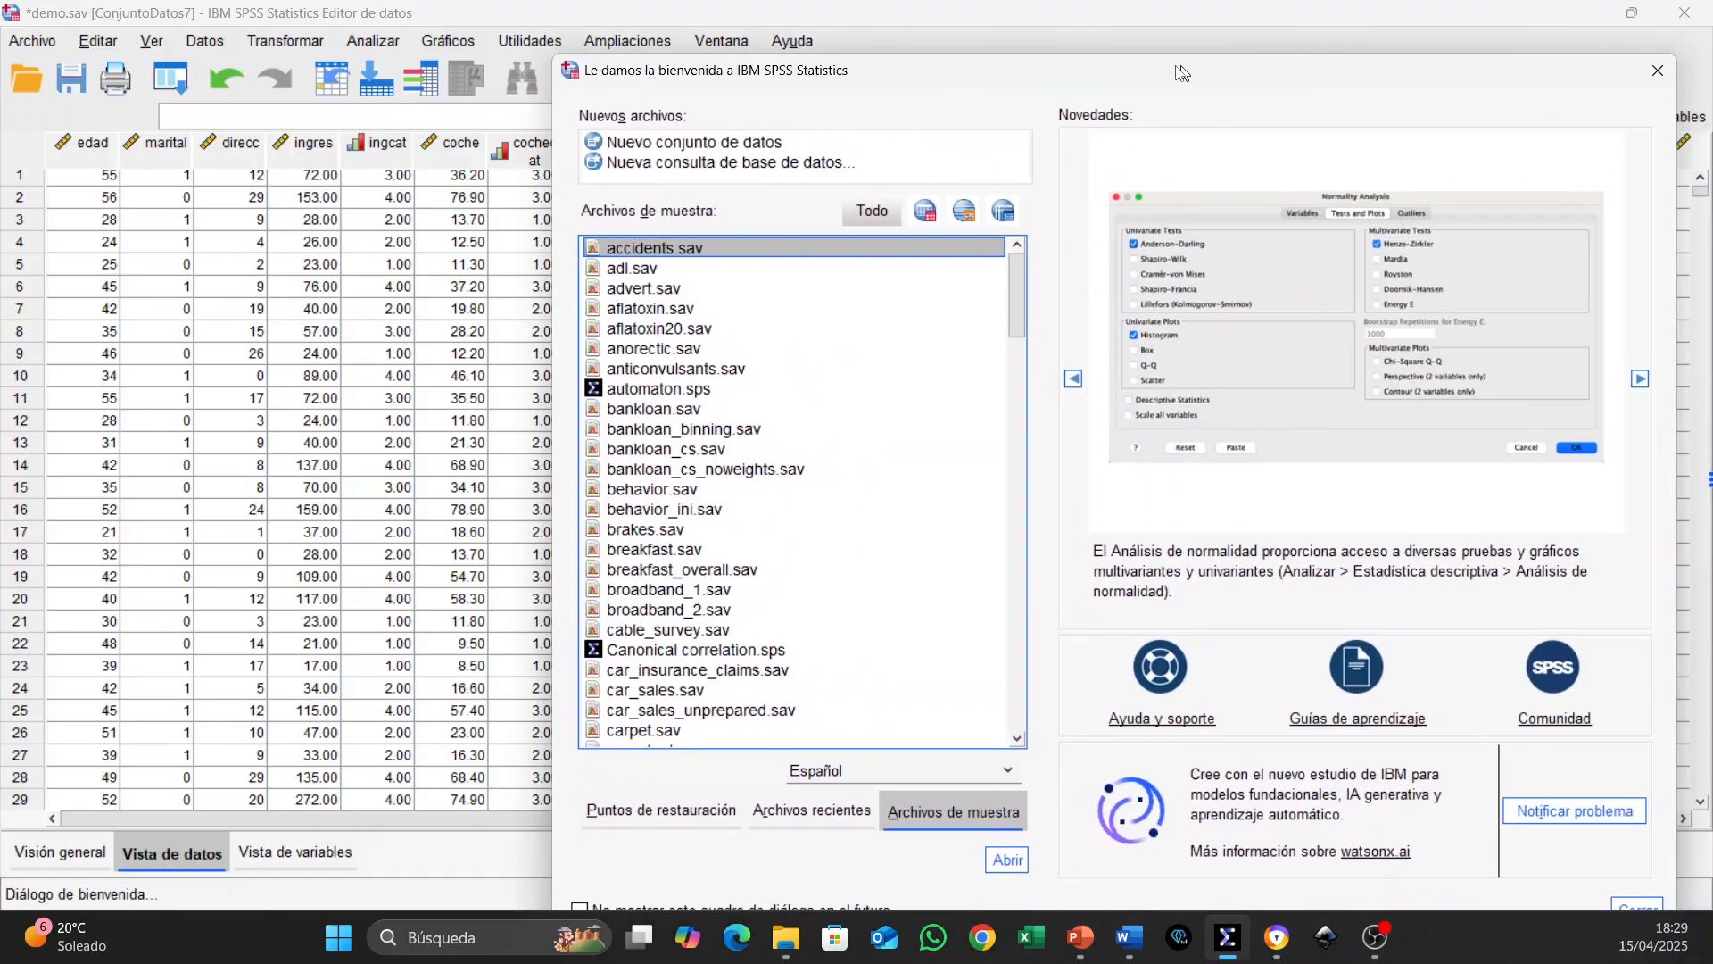
{"action": "left_click_drag", "start_coordinate": [1032, 59], "coordinate": [1032, 42]}
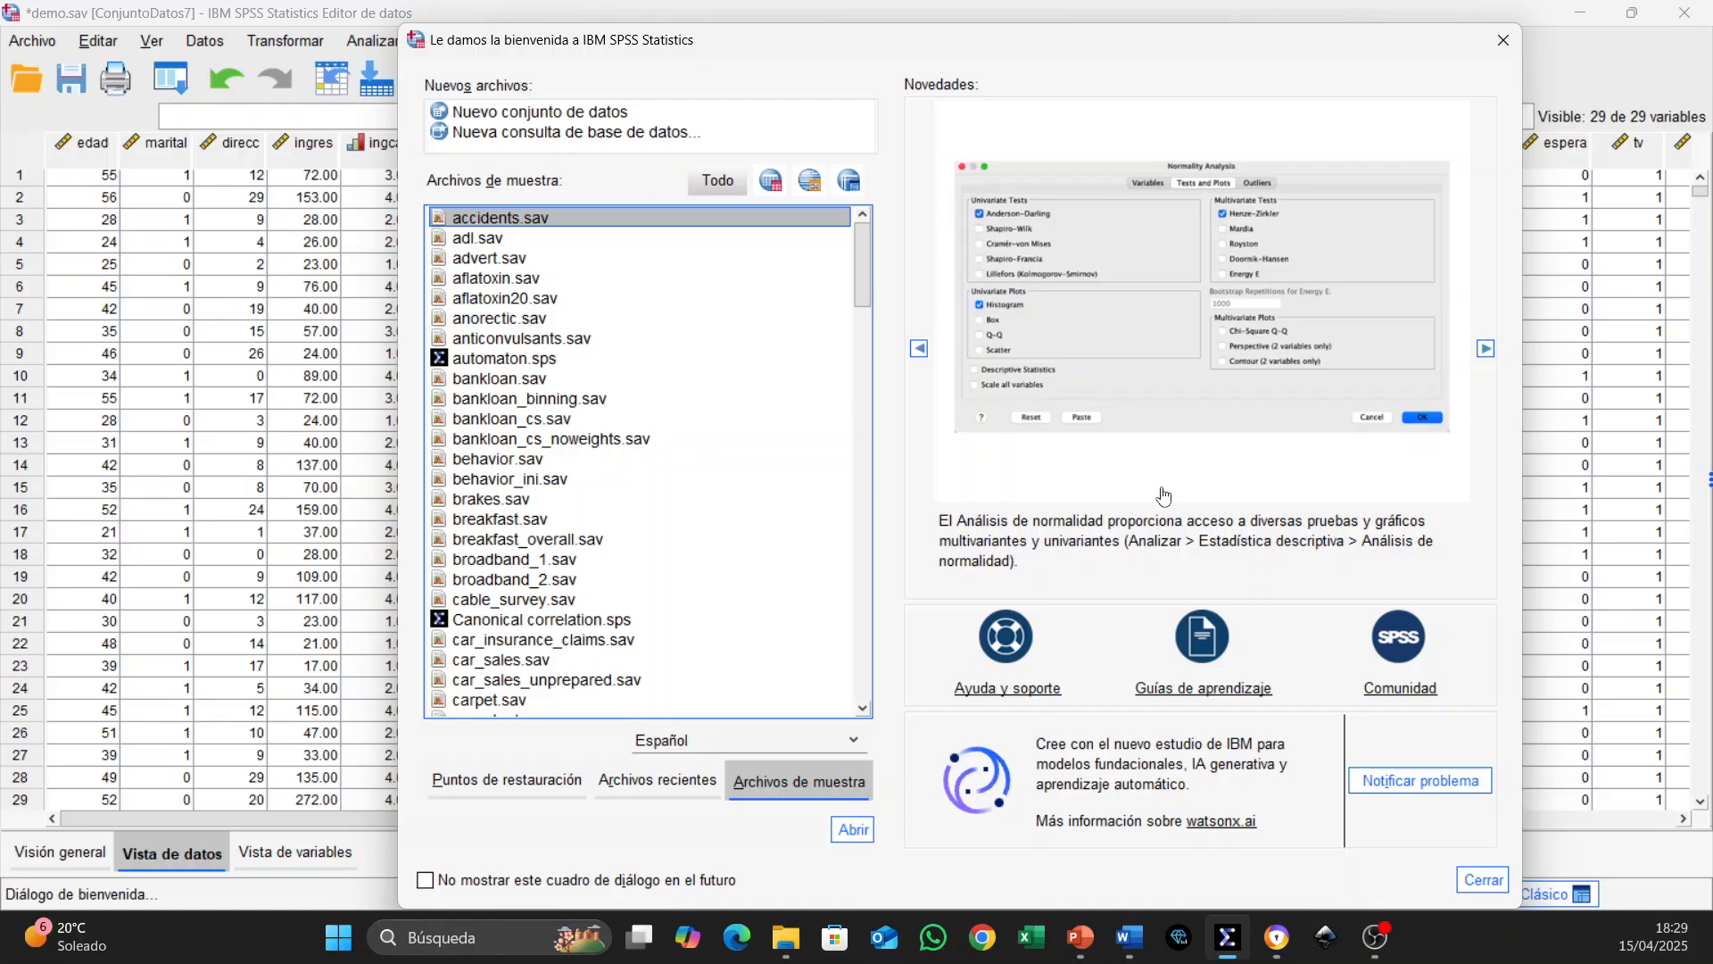
{"action": "left_click", "coordinate": [1486, 349]}
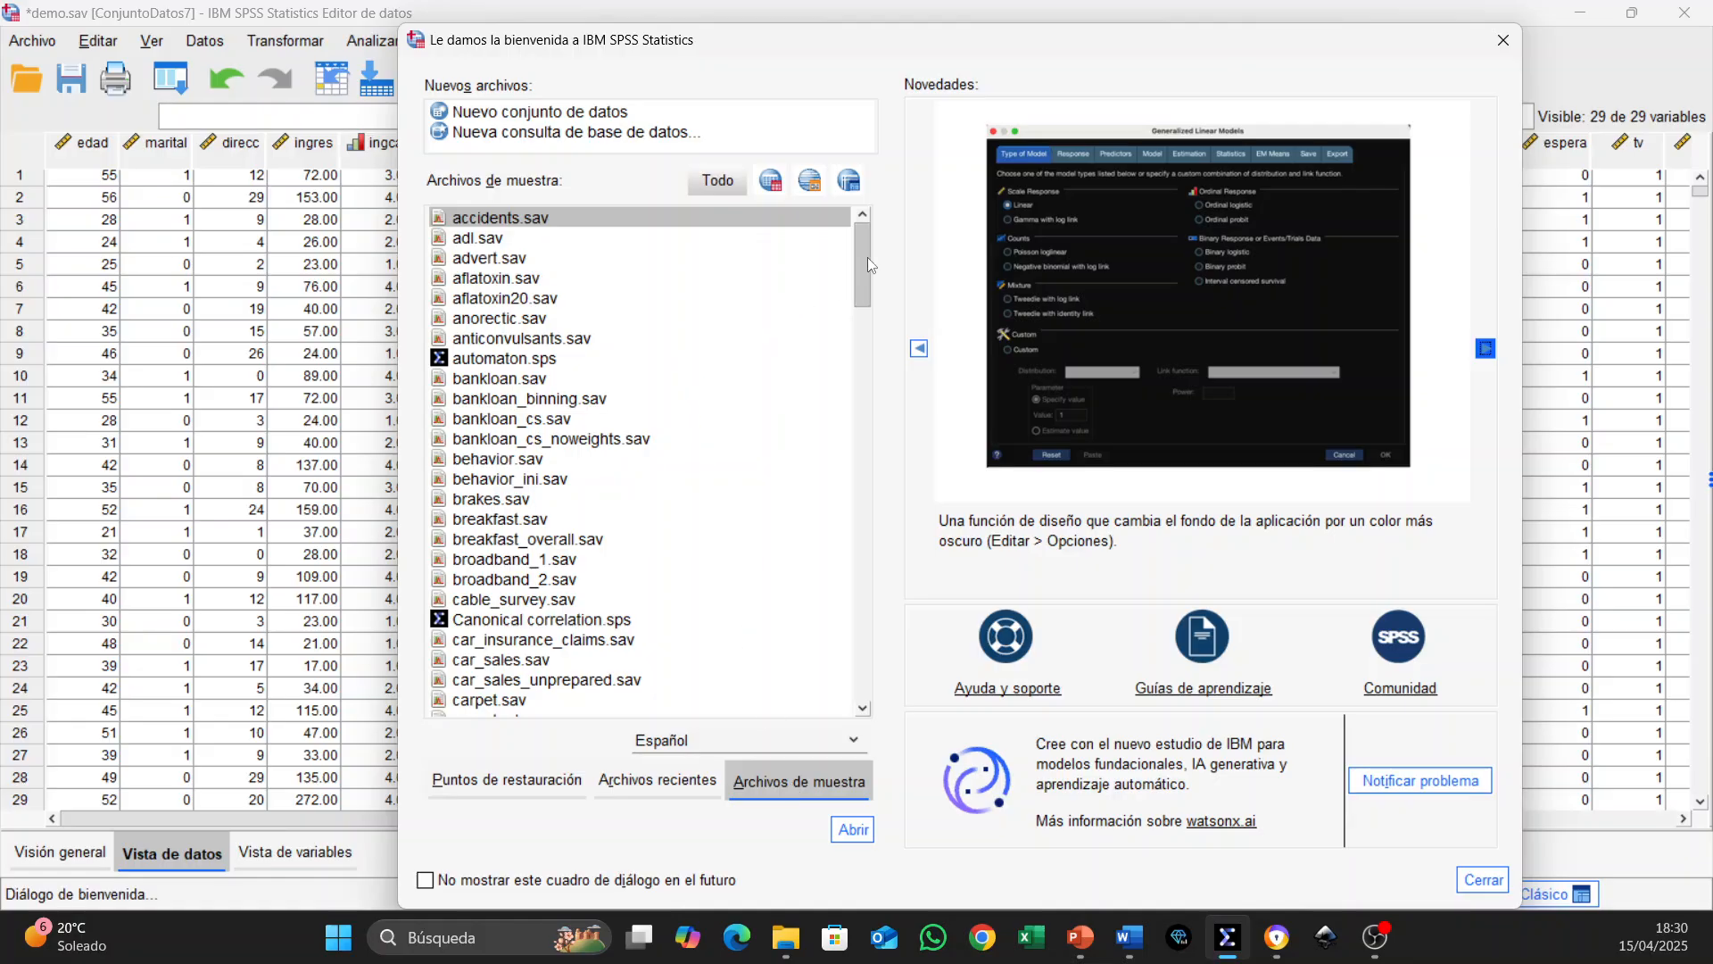
- Filter the welcome dialog's sample files by data files, syntax files and output files in turn
{"action": "mouse_move", "coordinate": [864, 255]}
{"action": "left_mouse_down"}
{"action": "mouse_move", "coordinate": [866, 586]}
{"action": "mouse_move", "coordinate": [886, 369]}
{"action": "mouse_move", "coordinate": [853, 228]}
{"action": "left_mouse_up"}
{"action": "left_click", "coordinate": [772, 184]}
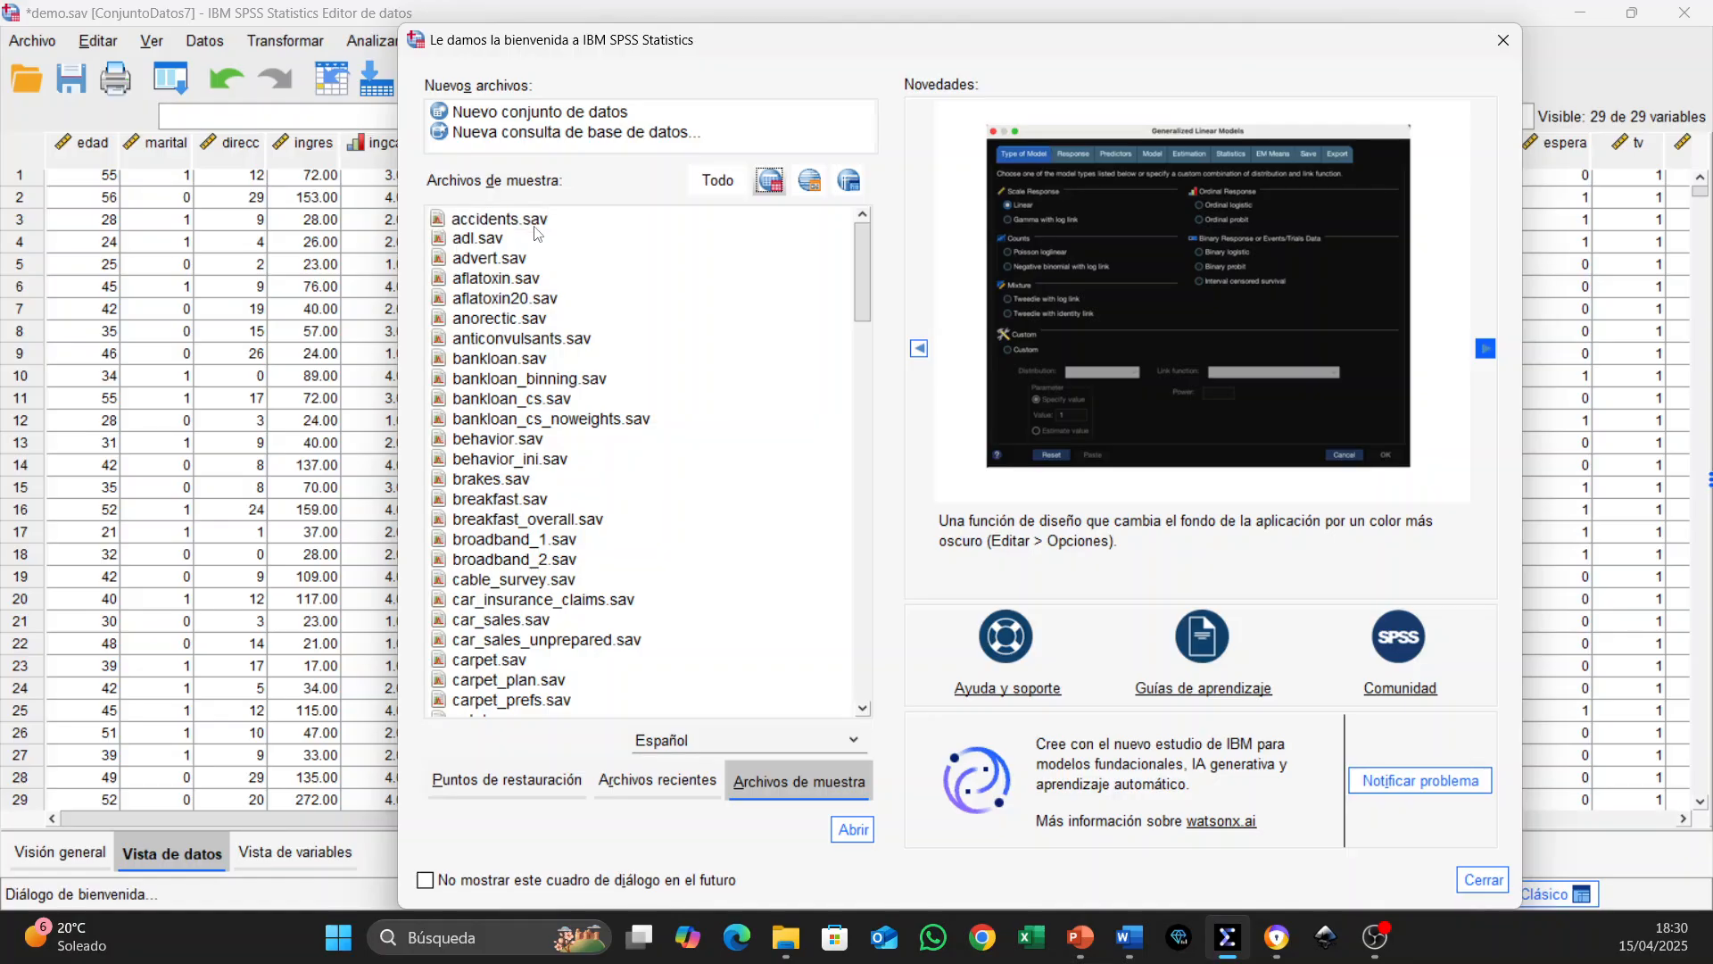
{"action": "left_click", "coordinate": [811, 183]}
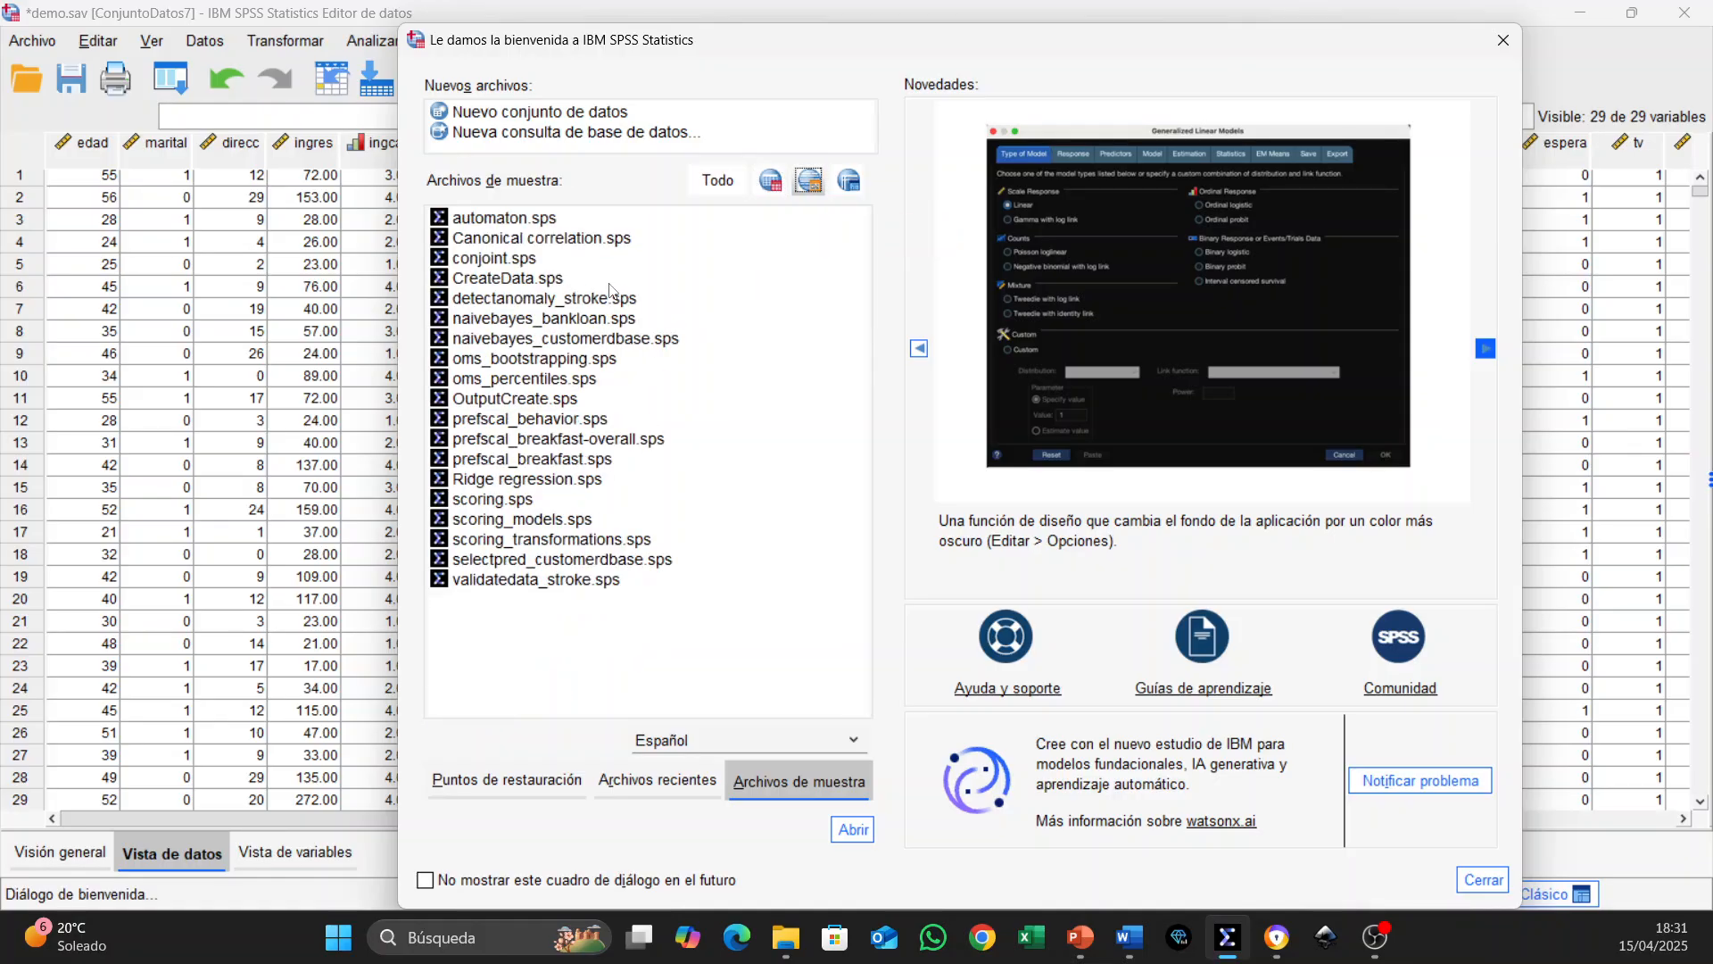
{"action": "left_click", "coordinate": [850, 182]}
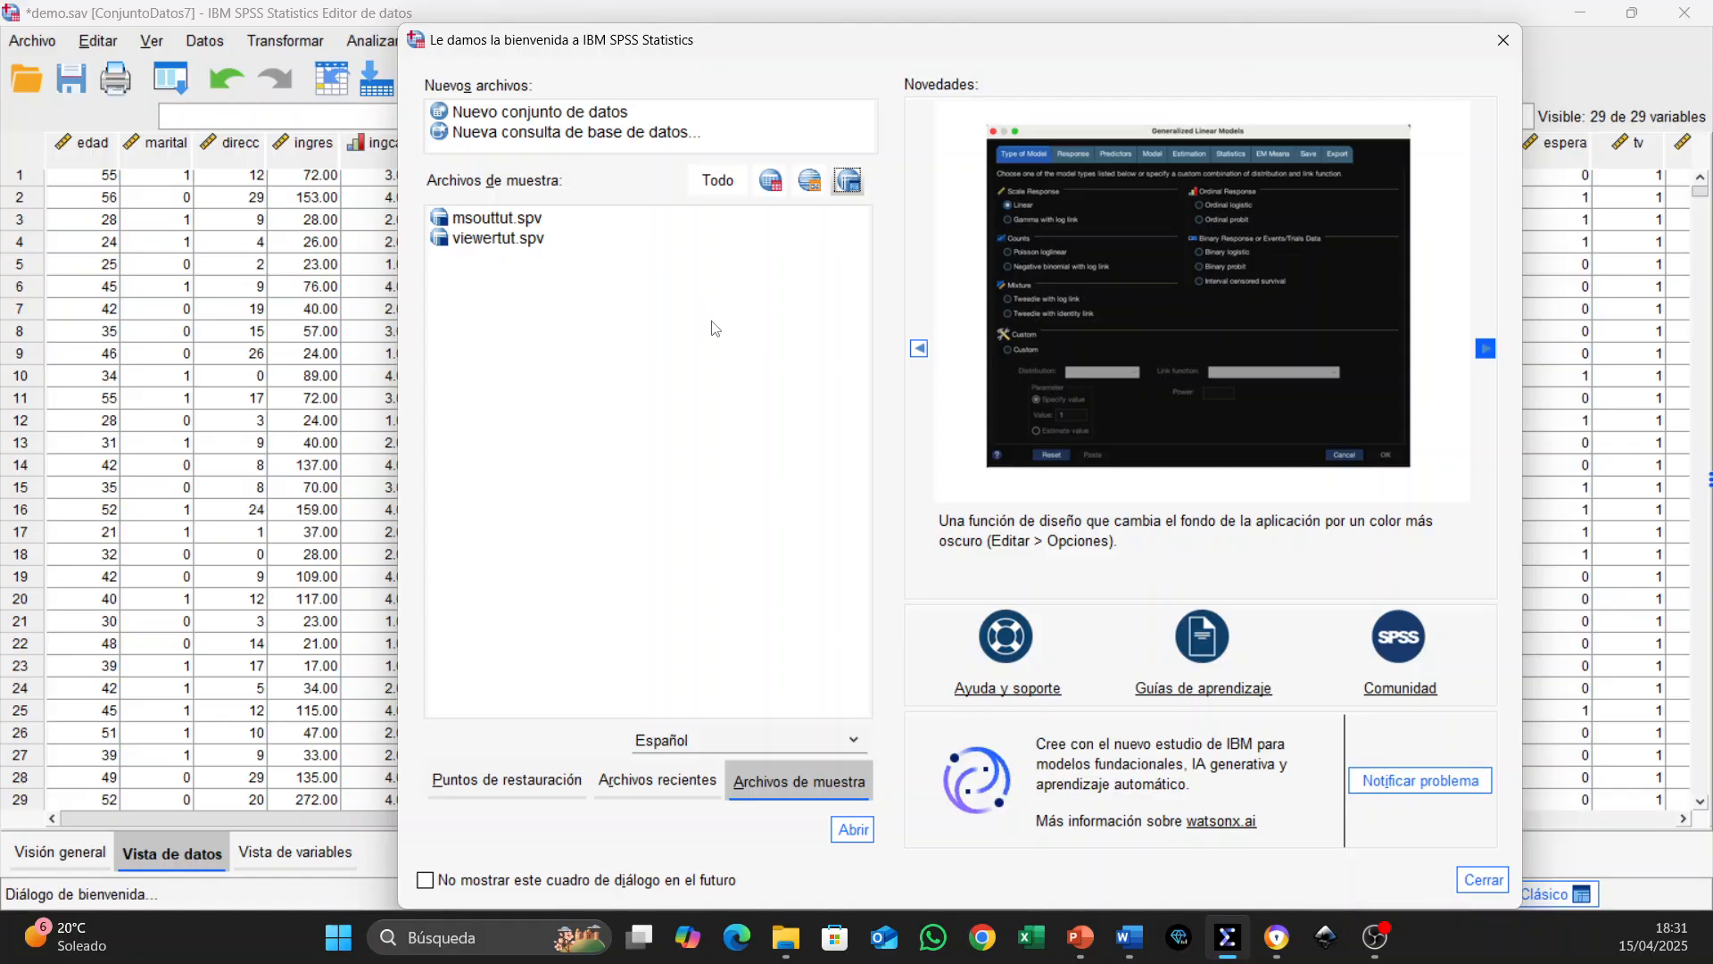
- Review the recent files and the restore points in the welcome dialog, and close it without opening anything
{"action": "left_click", "coordinate": [649, 783]}
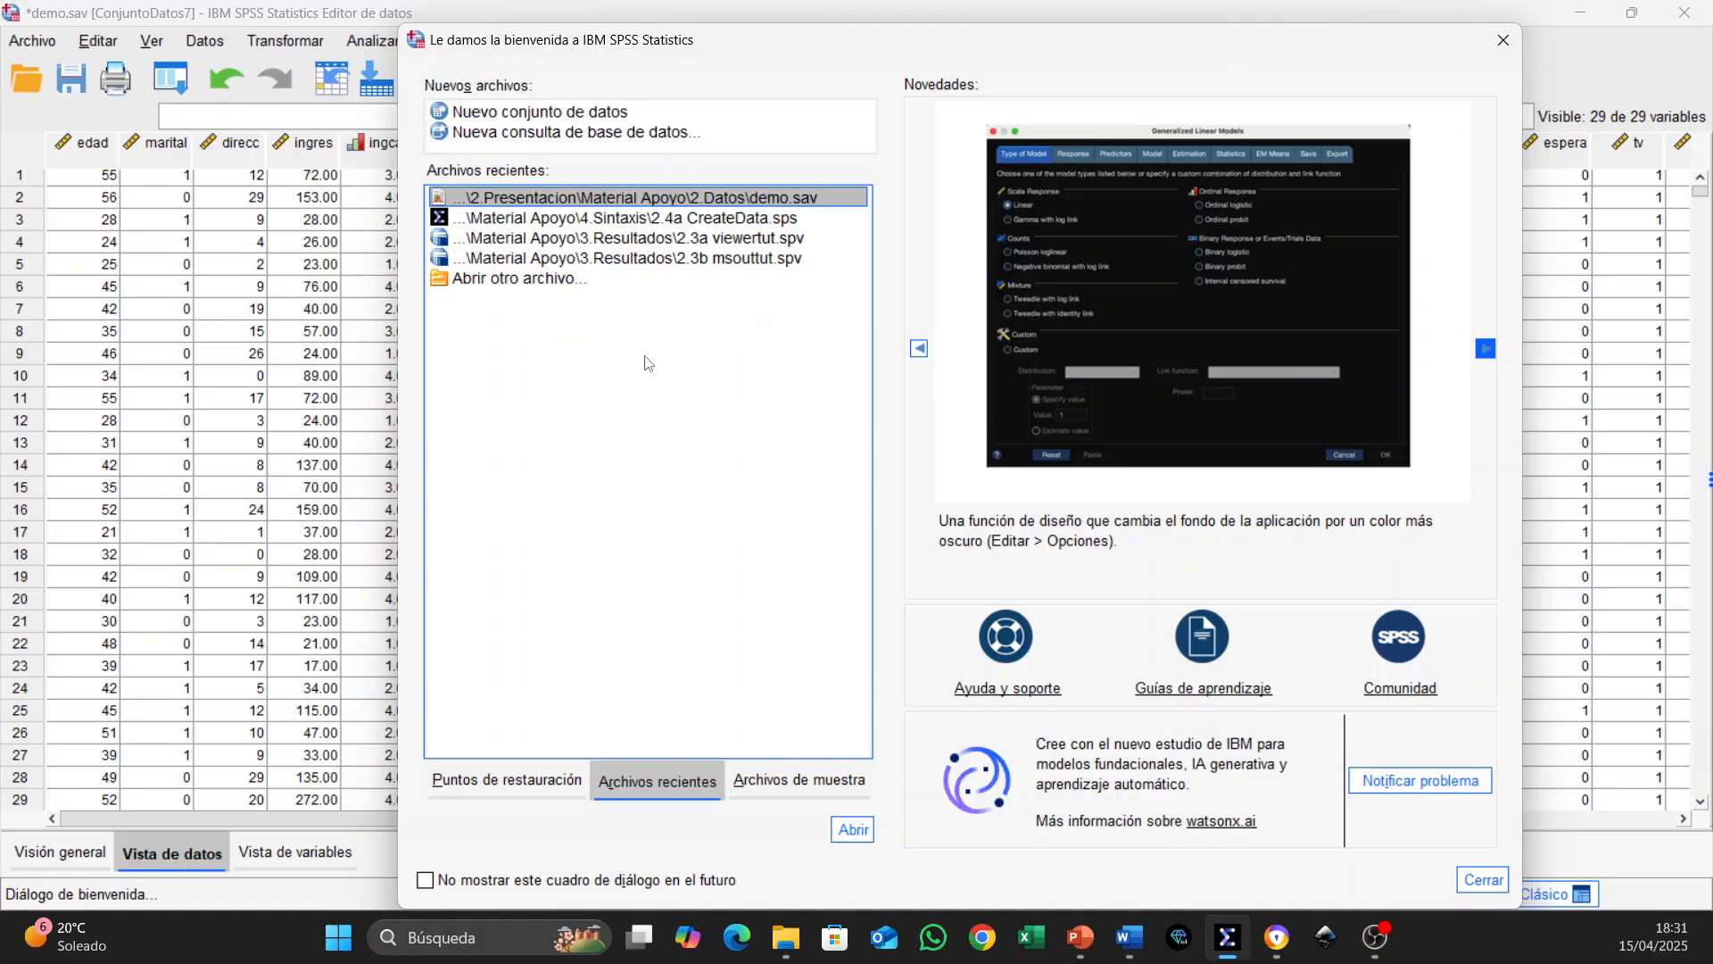
{"action": "left_click", "coordinate": [499, 785]}
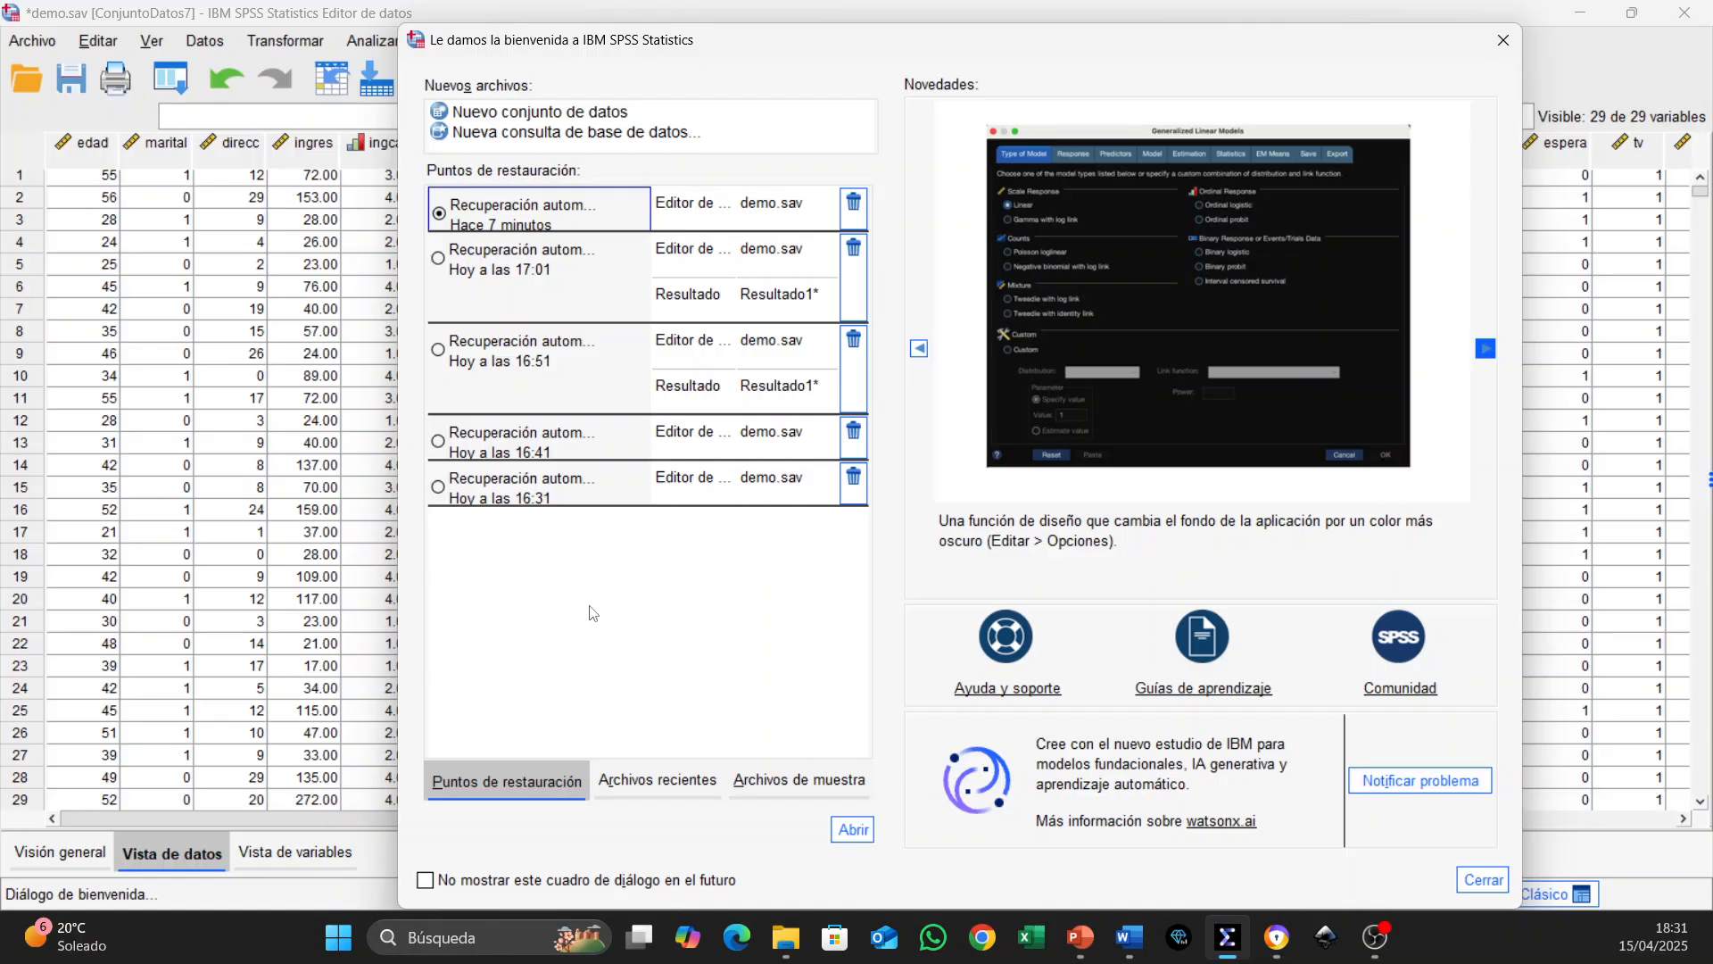
{"action": "left_click_drag", "start_coordinate": [1040, 46], "coordinate": [1002, 38]}
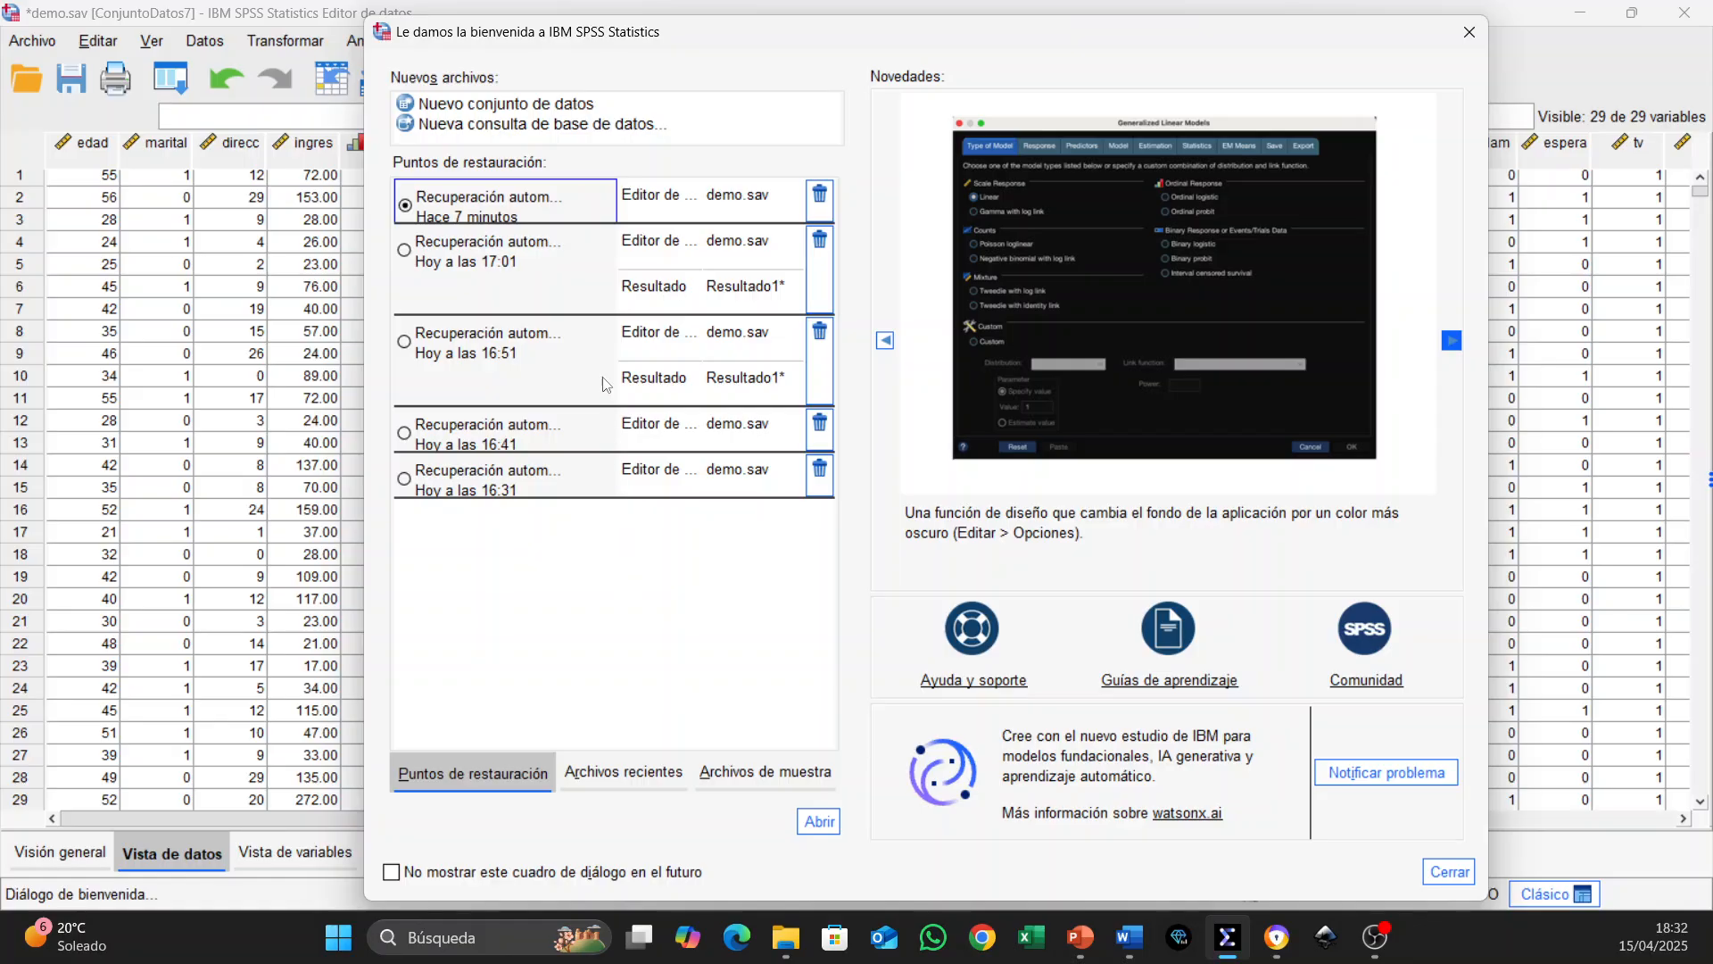
{"action": "mouse_move", "coordinate": [564, 270]}
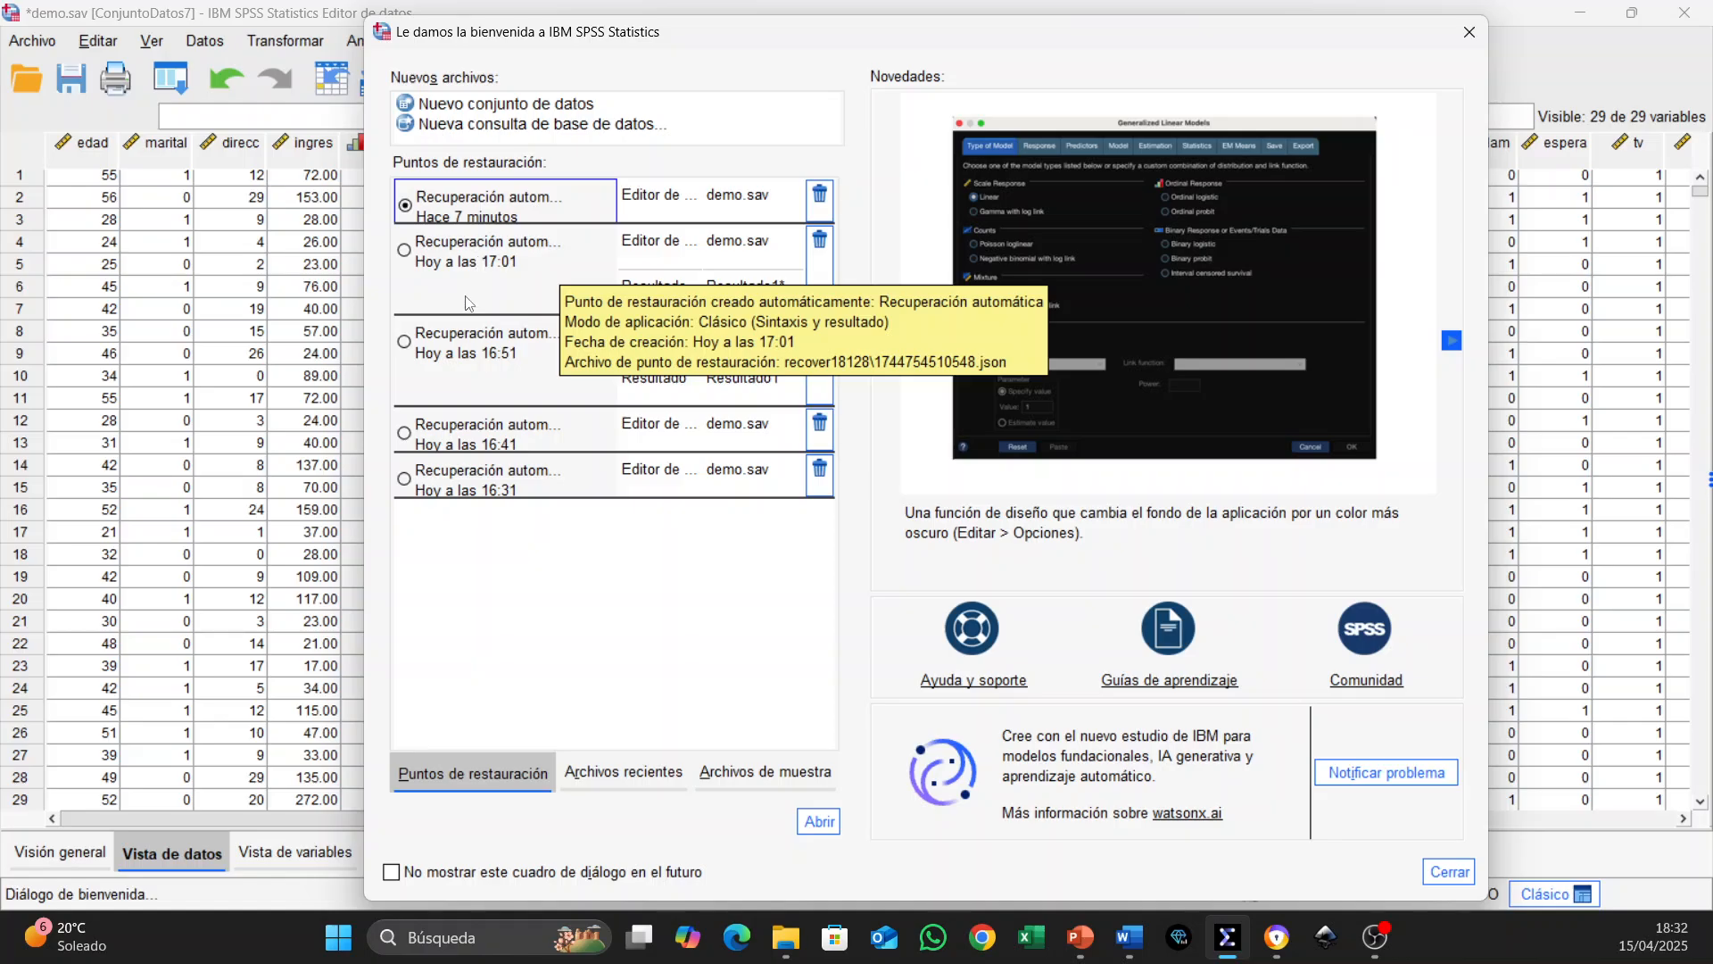
{"action": "mouse_move", "coordinate": [431, 449]}
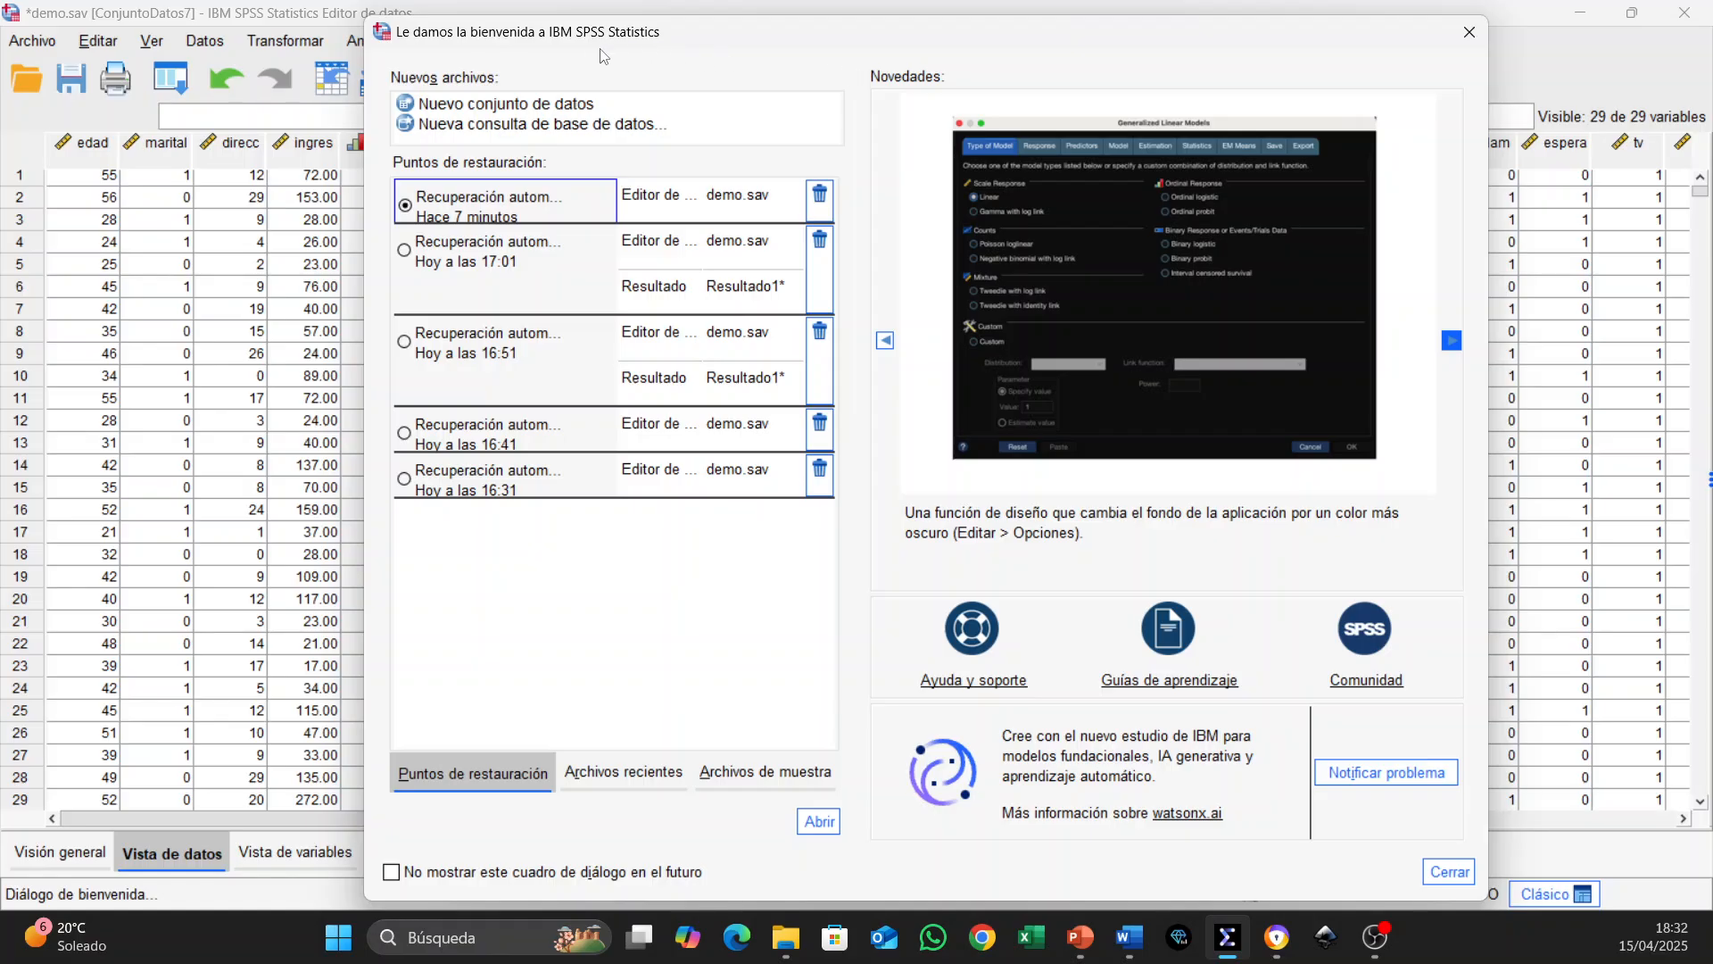
{"action": "left_click", "coordinate": [1447, 875]}
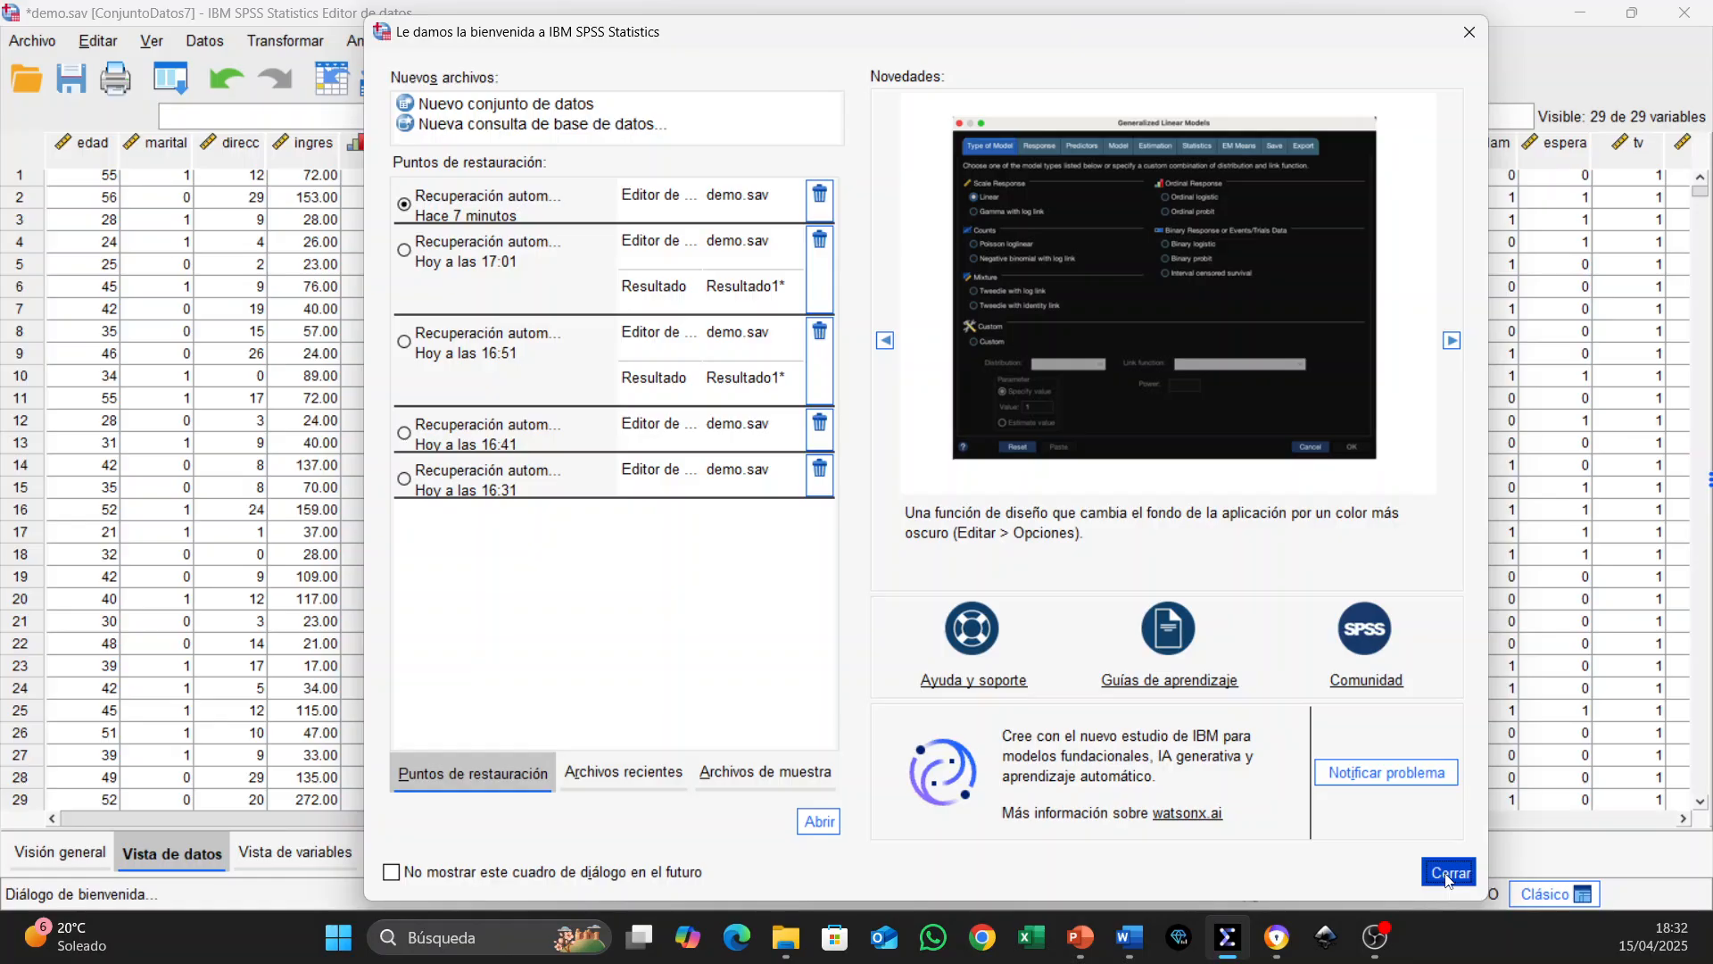